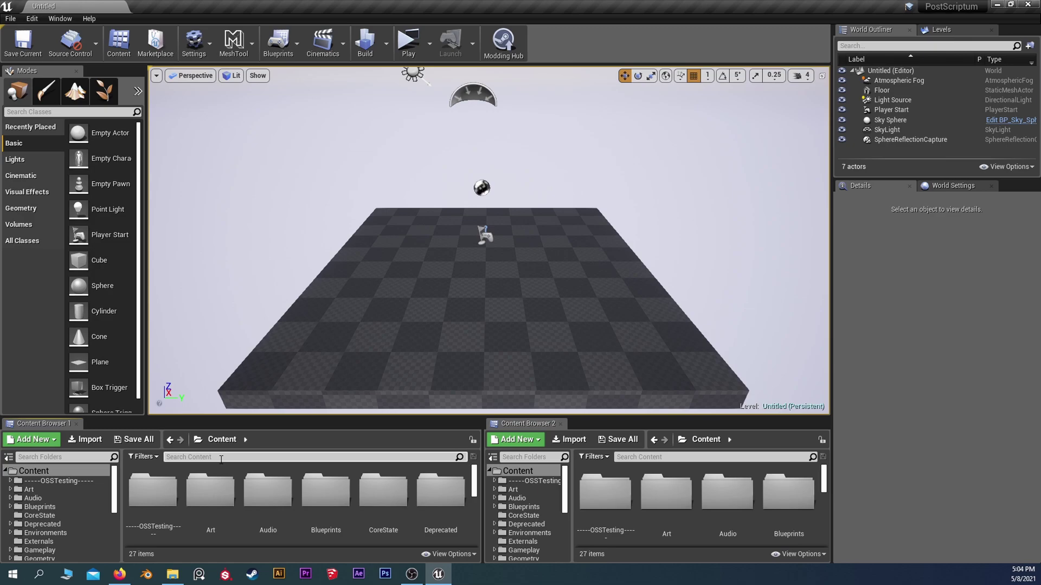
Filter the content browser by 'SK_US' and select the SK_US_4thInfantry_Medic mesh
{"action": "left_click", "coordinate": [221, 460]}
{"action": "type", "text": "SK"}
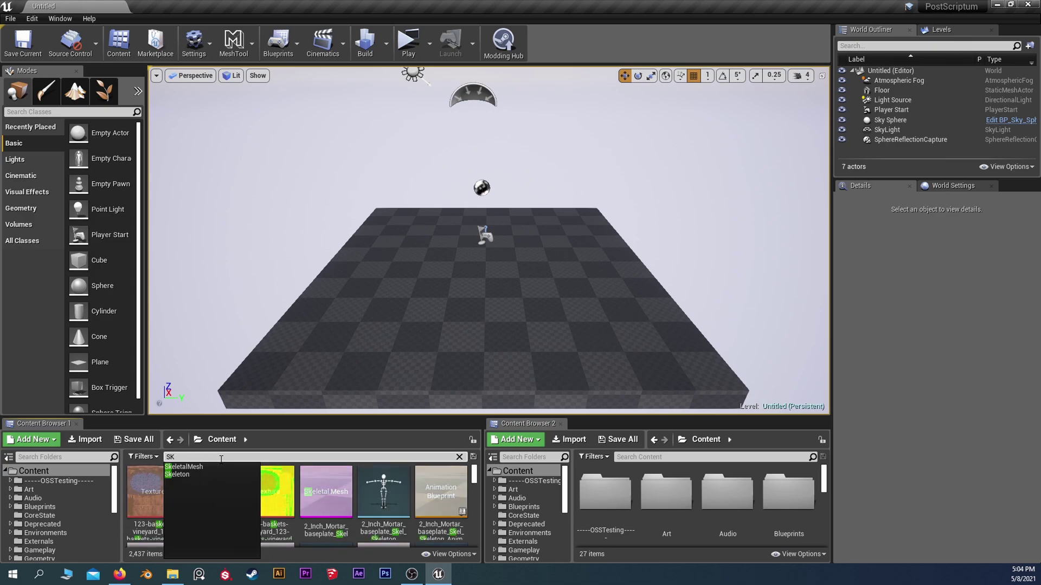
{"action": "left_click", "coordinate": [33, 471]}
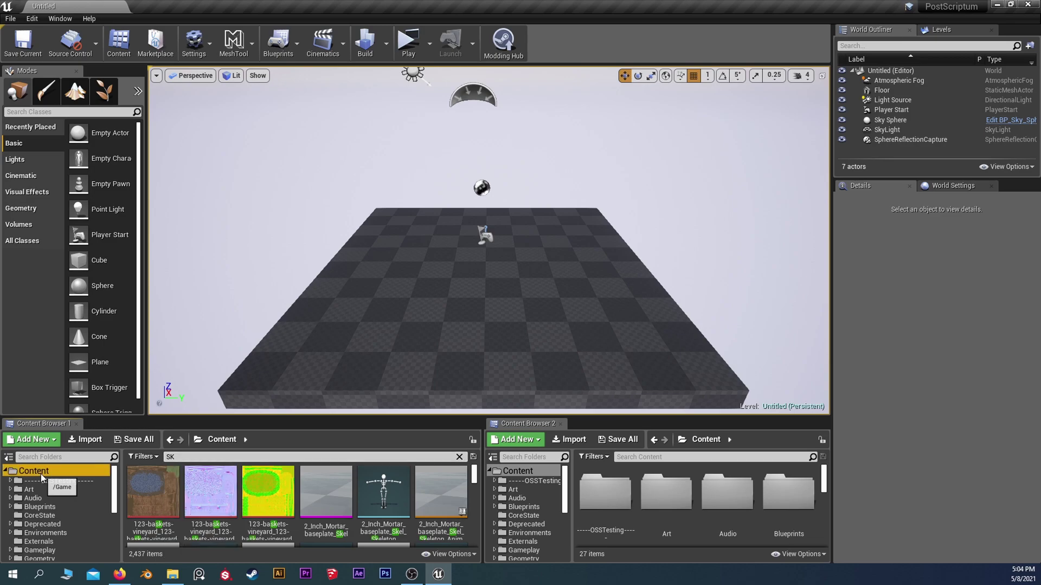
{"action": "left_click", "coordinate": [247, 459]}
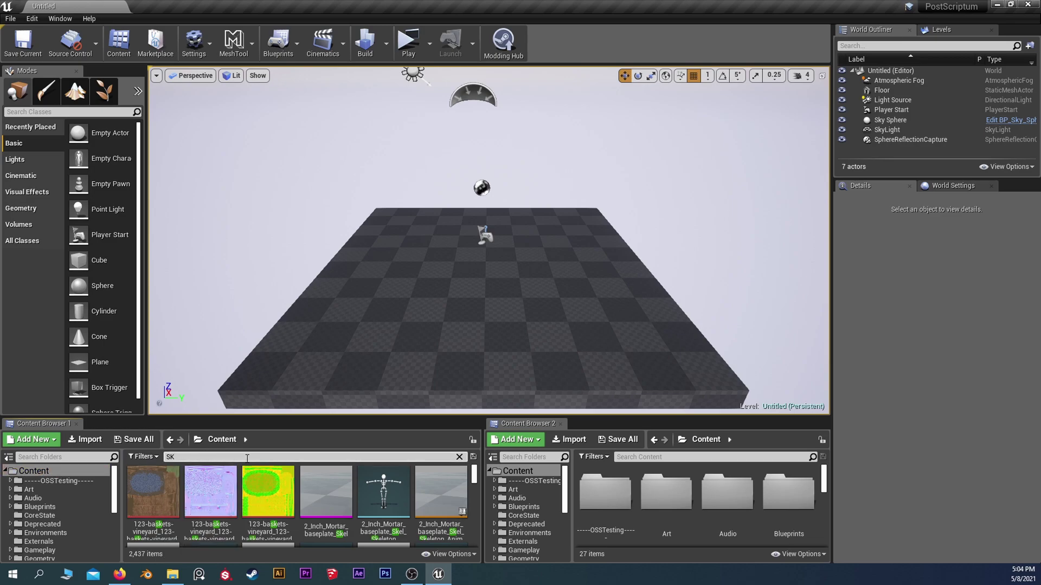
{"action": "type", "text": "_US"}
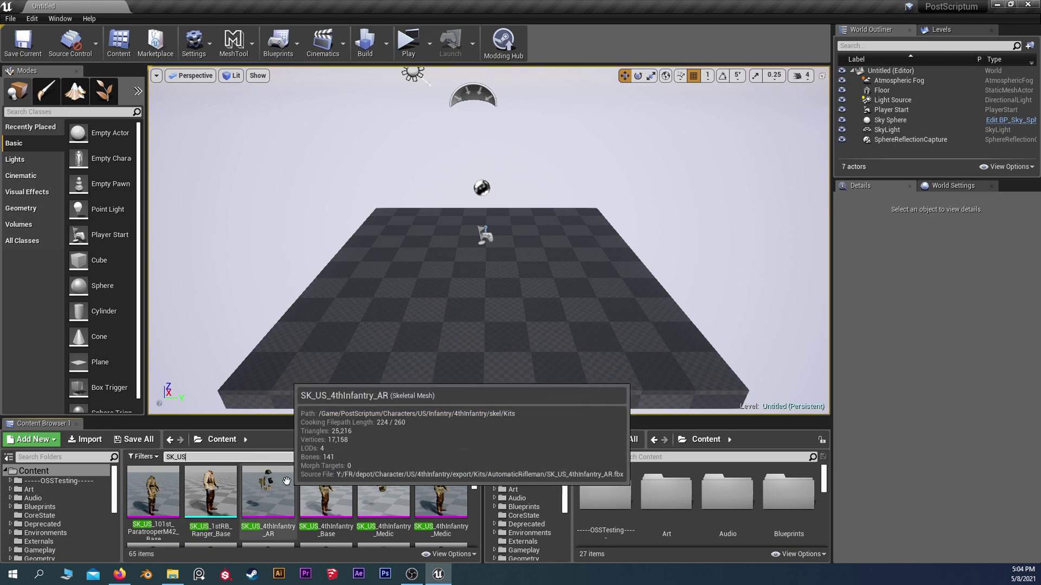
{"action": "scroll", "coordinate": [353, 491], "scroll_direction": "down", "scroll_amount": 2}
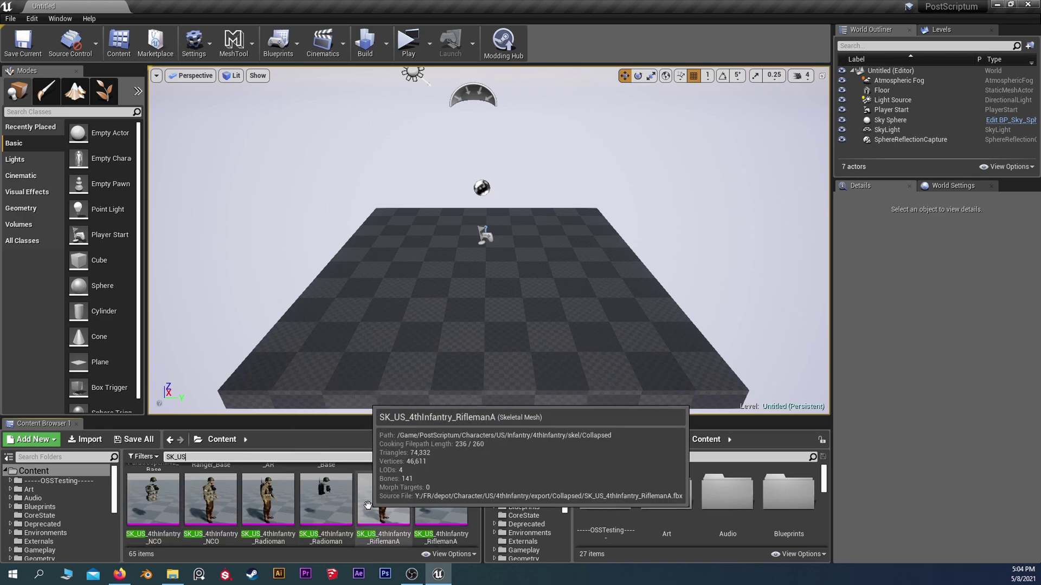
{"action": "scroll", "coordinate": [325, 506], "scroll_direction": "up", "scroll_amount": 2}
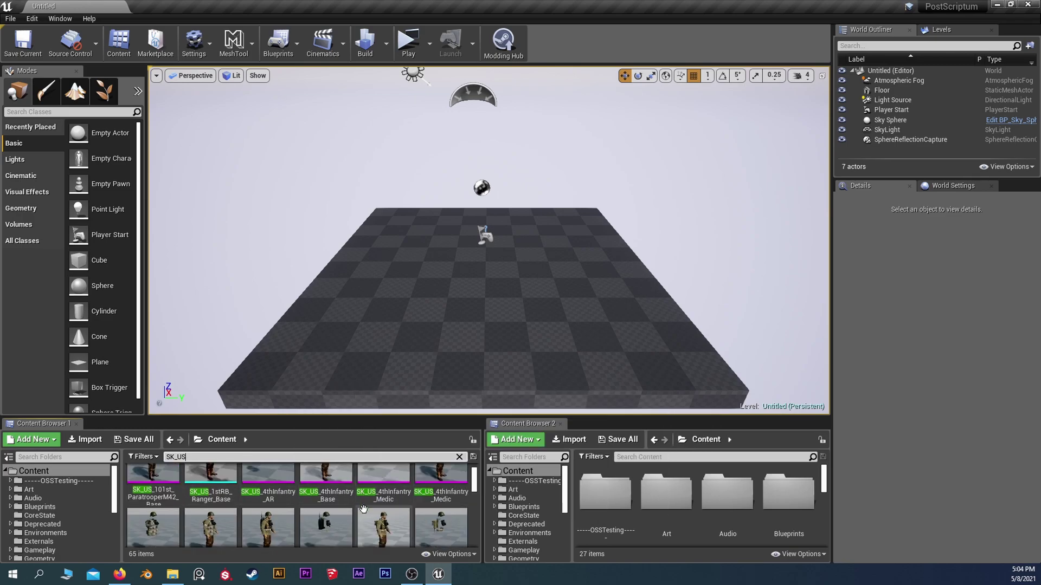
{"action": "mouse_move", "coordinate": [445, 496]}
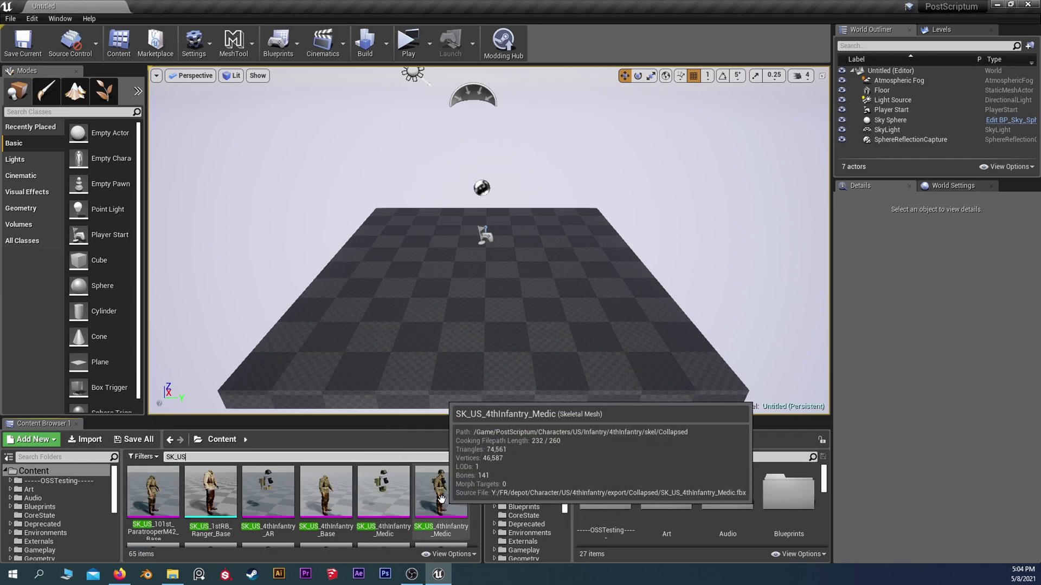
{"action": "left_click", "coordinate": [440, 514]}
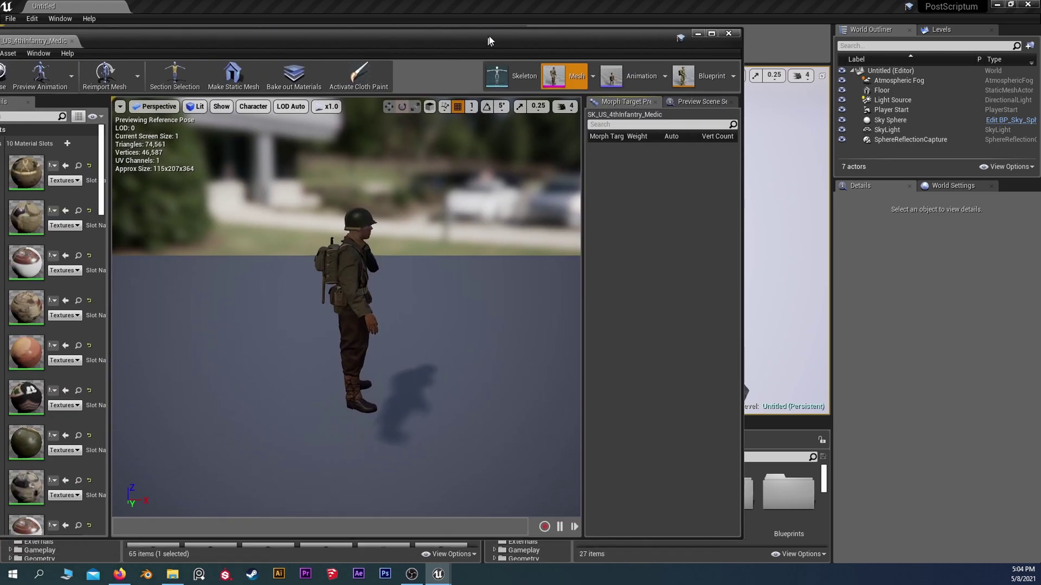
In the Skeletal Mesh Editor, orbit the Medic preview and scroll through its ten material slots
{"action": "left_click_drag", "start_coordinate": [489, 35], "coordinate": [605, 57]}
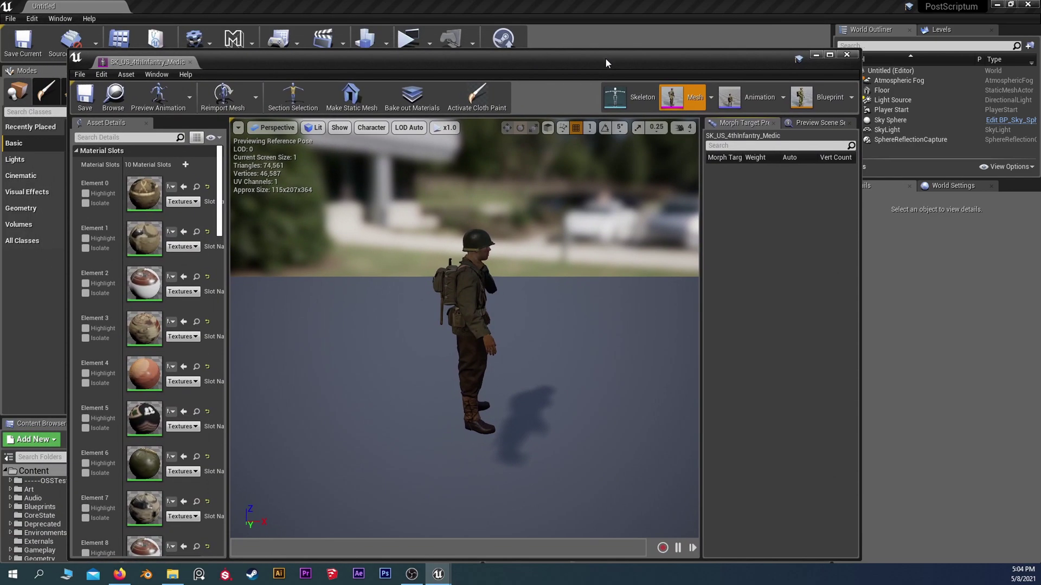
{"action": "left_click_drag", "start_coordinate": [464, 325], "coordinate": [512, 334]}
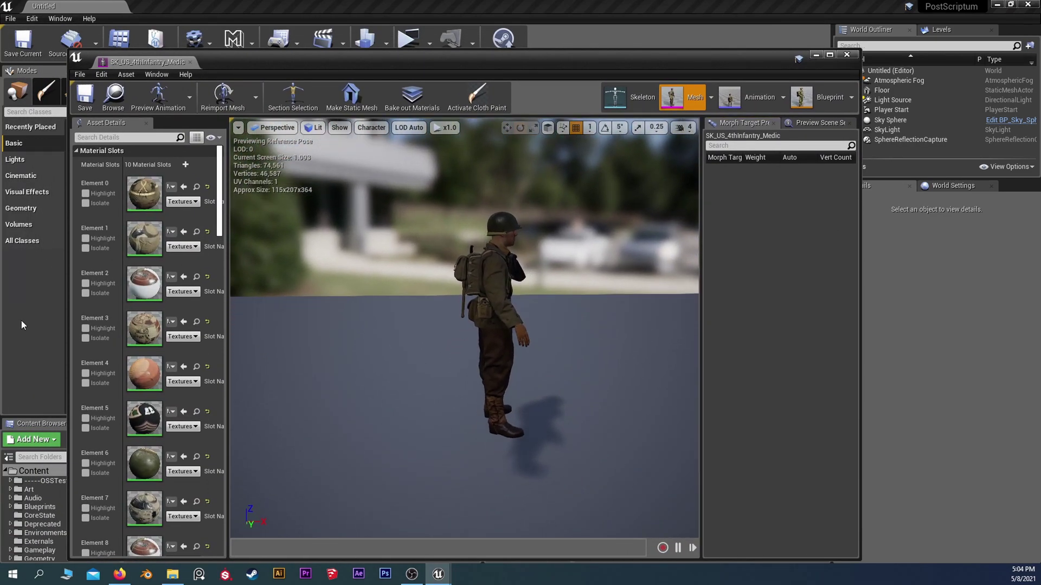
{"action": "scroll", "coordinate": [128, 234], "scroll_direction": "down", "scroll_amount": 3}
{"action": "scroll", "coordinate": [130, 244], "scroll_direction": "up", "scroll_amount": 4}
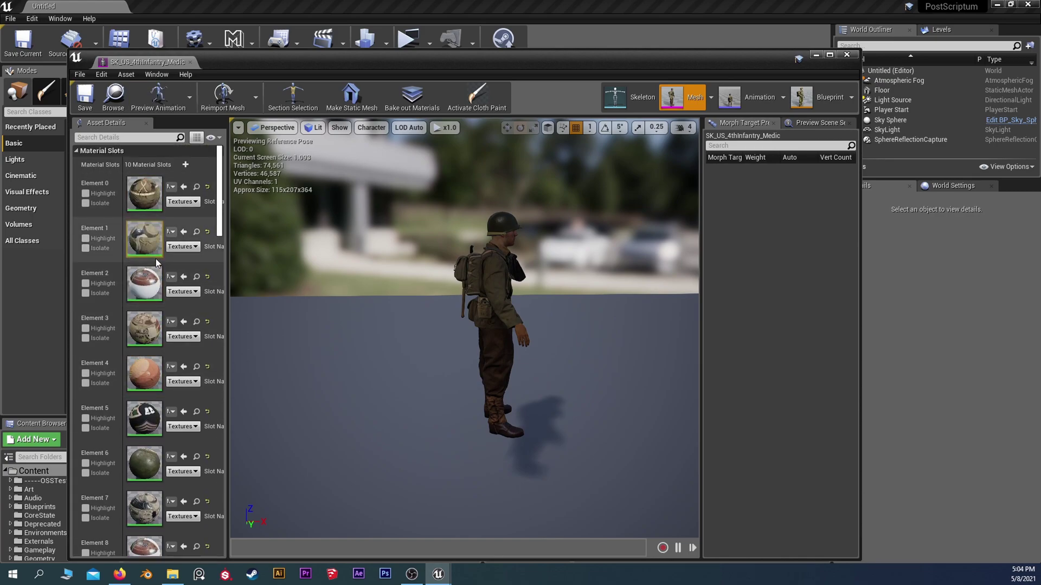
{"action": "scroll", "coordinate": [208, 392], "scroll_direction": "down", "scroll_amount": 3}
{"action": "scroll", "coordinate": [211, 398], "scroll_direction": "down", "scroll_amount": 1}
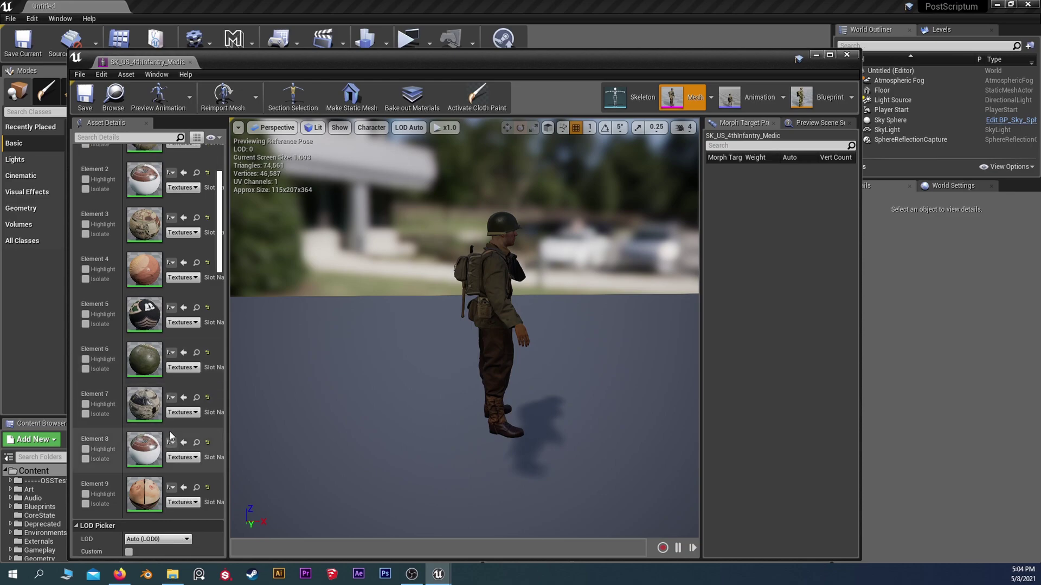
{"action": "scroll", "coordinate": [195, 325], "scroll_direction": "up", "scroll_amount": 5}
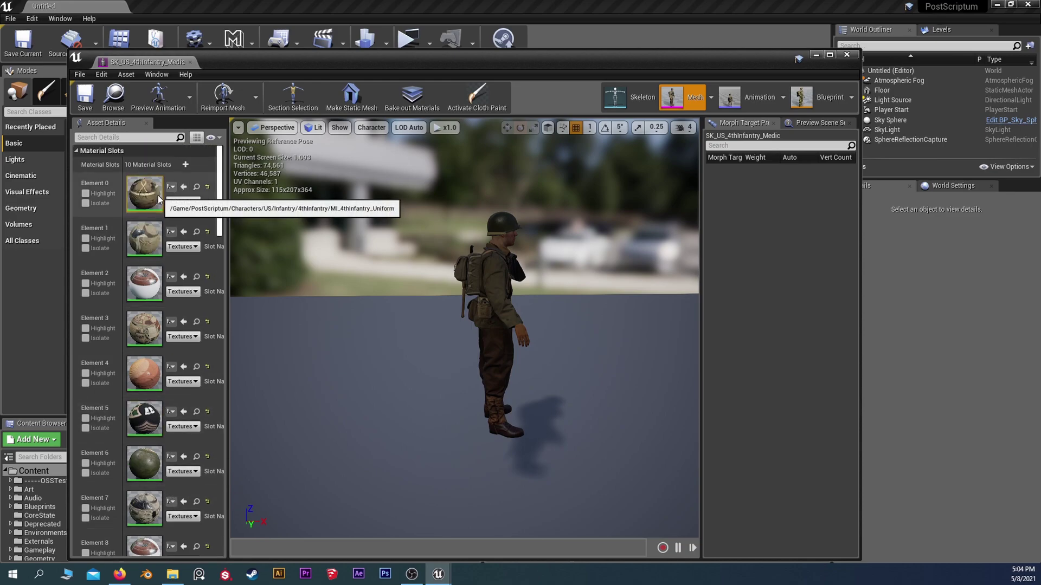
{"action": "mouse_move", "coordinate": [477, 61]}
{"action": "left_mouse_down"}
{"action": "mouse_move", "coordinate": [457, 72]}
{"action": "mouse_move", "coordinate": [474, 45]}
{"action": "mouse_move", "coordinate": [491, 322]}
{"action": "mouse_move", "coordinate": [464, 53]}
{"action": "left_mouse_up"}
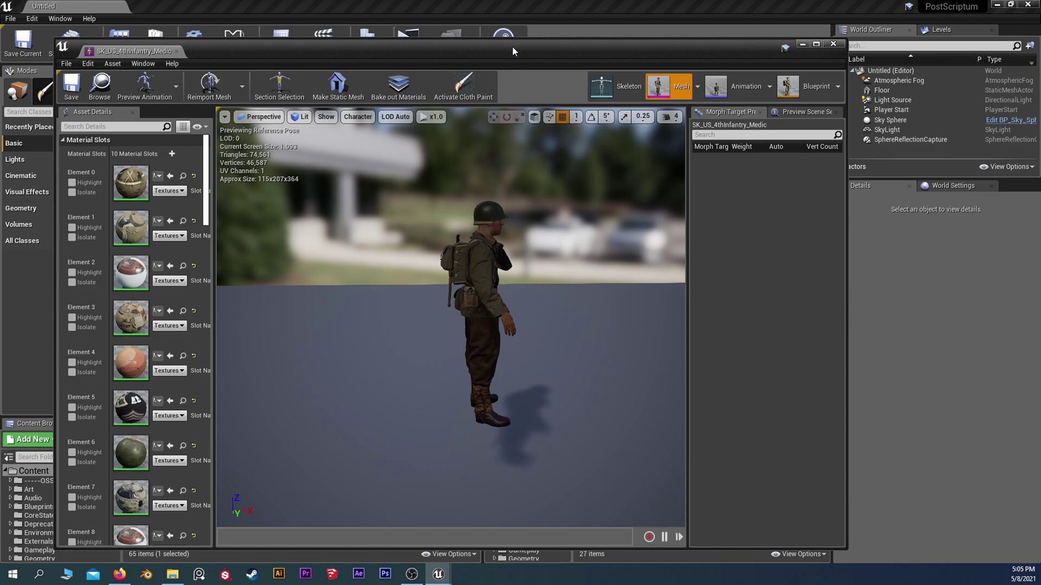
{"action": "left_click_drag", "start_coordinate": [512, 47], "coordinate": [466, 52]}
{"action": "left_click_drag", "start_coordinate": [668, 50], "coordinate": [621, 52]}
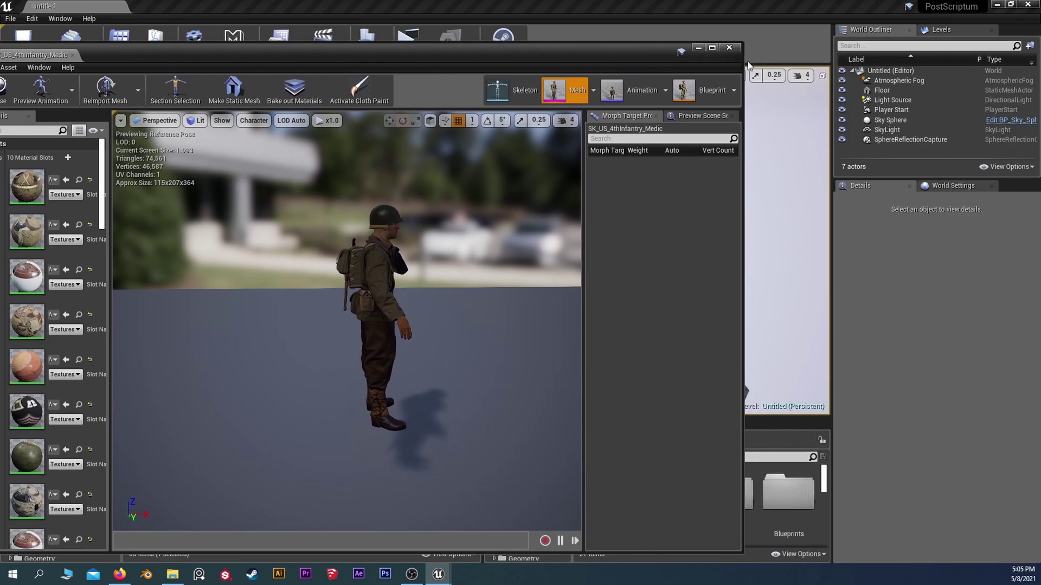
Export SK_US_4thInfantry_Medic through Asset Actions as an FBX file saved to the Desktop
{"action": "left_click", "coordinate": [738, 50]}
{"action": "right_click", "coordinate": [449, 490]}
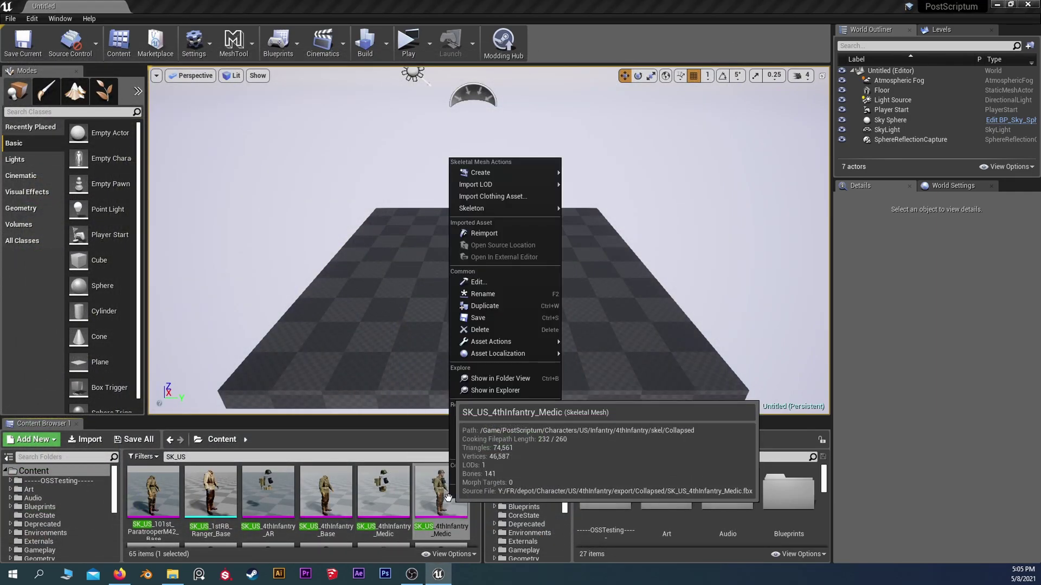
{"action": "mouse_move", "coordinate": [500, 342]}
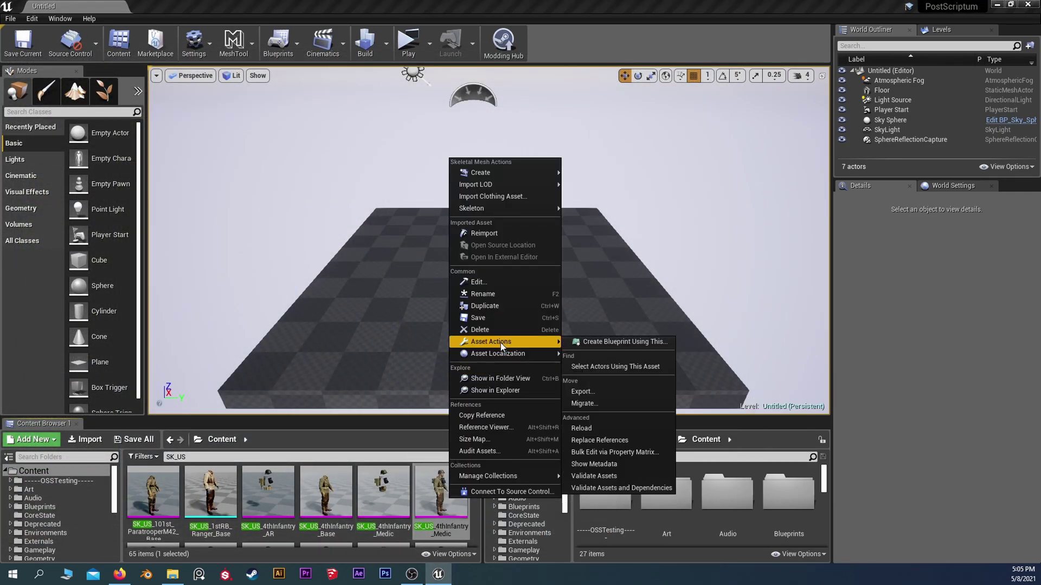
{"action": "left_click", "coordinate": [607, 391]}
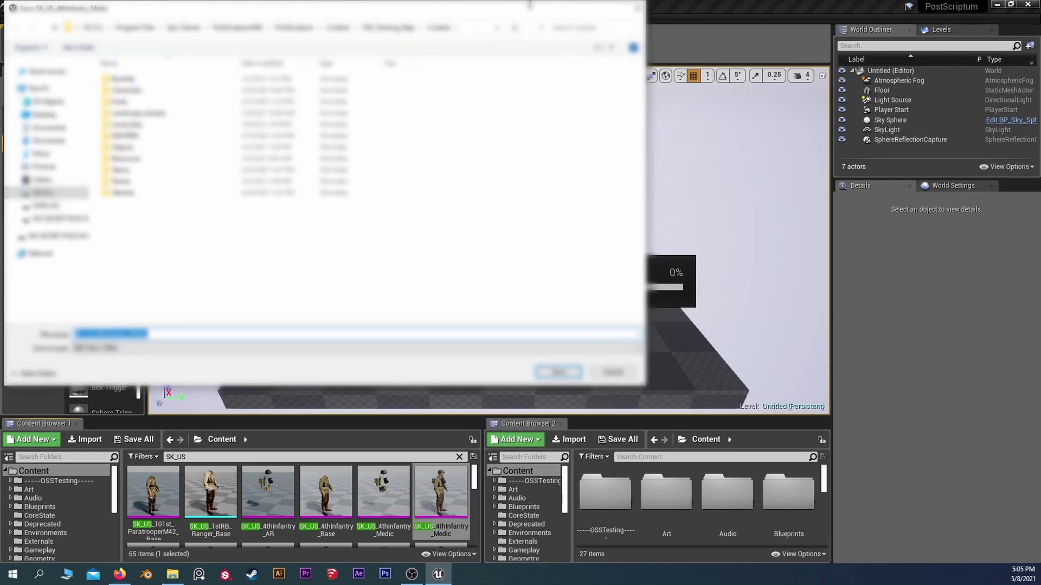
{"action": "left_click_drag", "start_coordinate": [528, 7], "coordinate": [686, 62]}
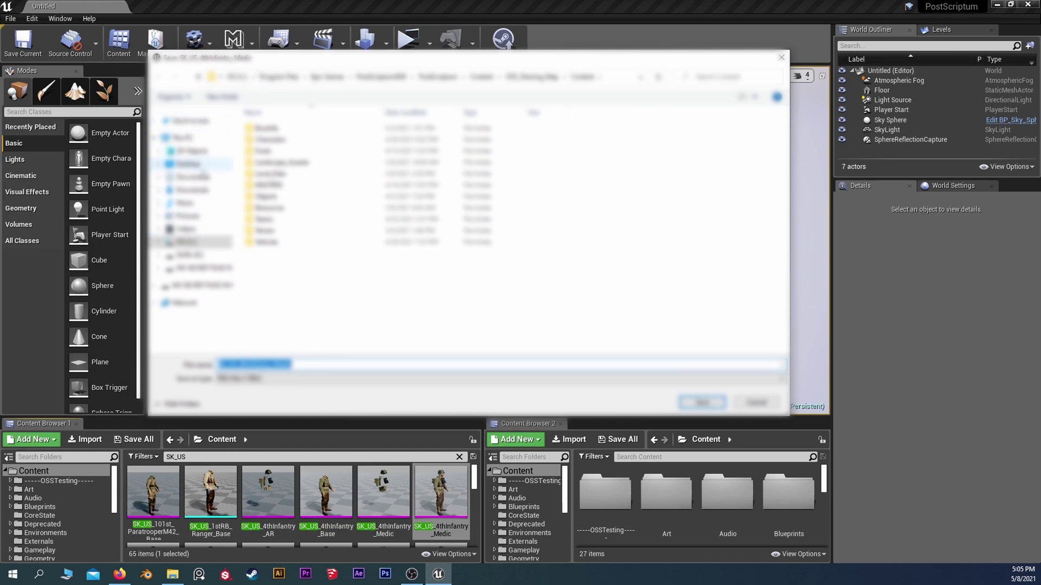
{"action": "left_click", "coordinate": [210, 162]}
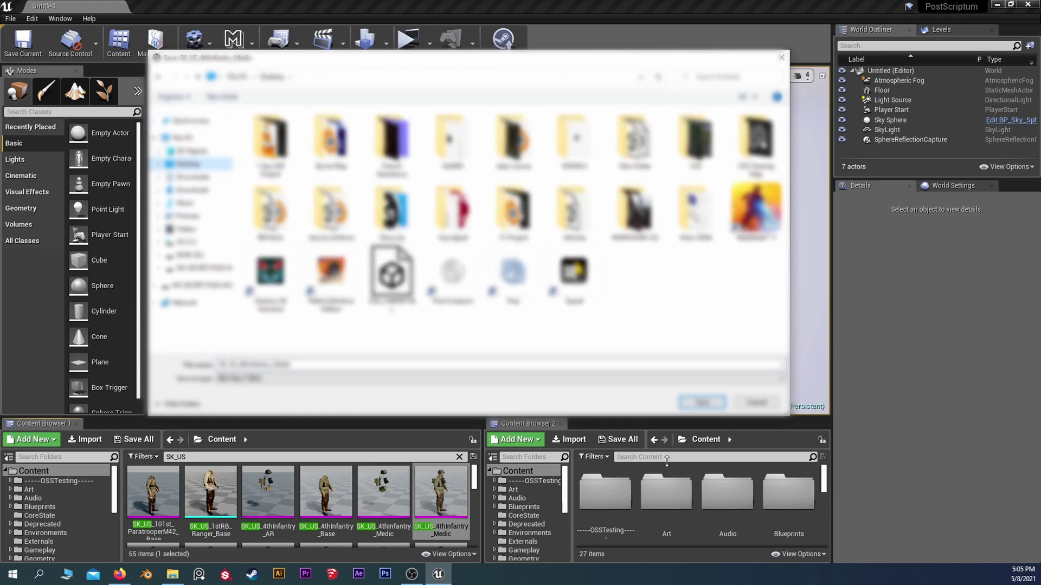
{"action": "left_click", "coordinate": [691, 406]}
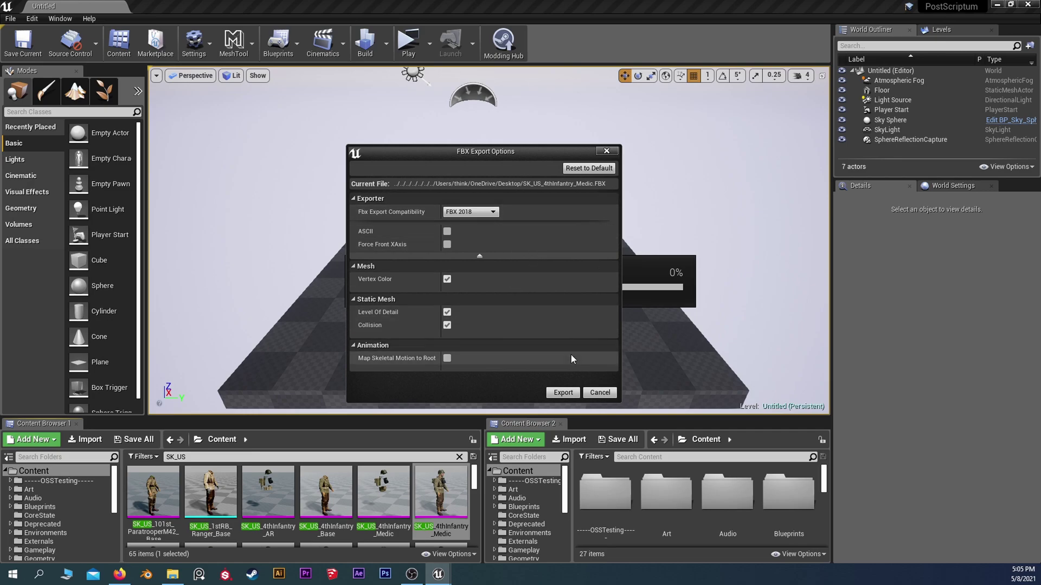
{"action": "left_click", "coordinate": [563, 393]}
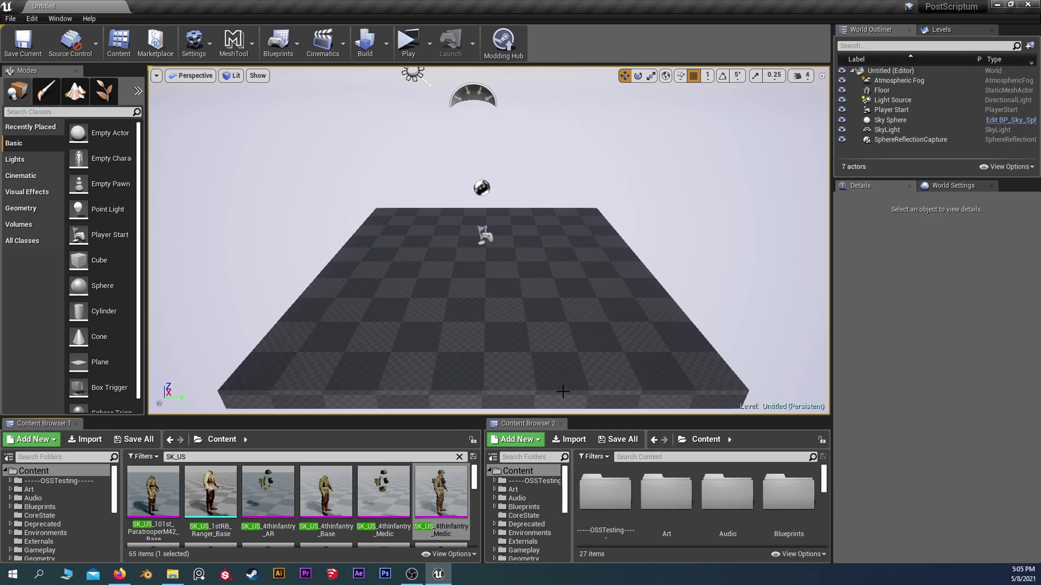
{"action": "left_click", "coordinate": [996, 5]}
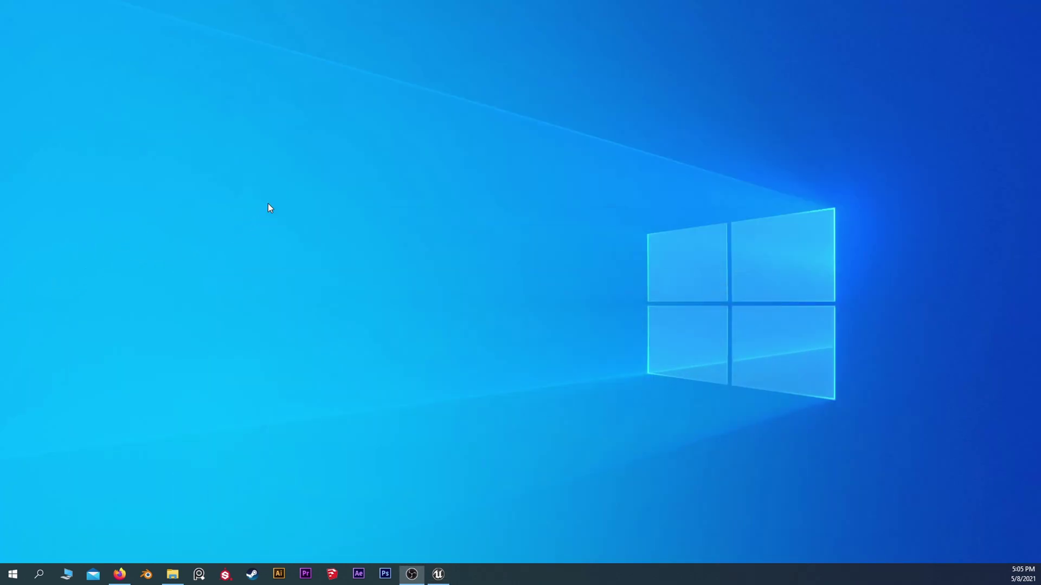
Drag the exported Medic FBX icon to the desktop's top-left corner and deselect it
{"action": "left_click_drag", "start_coordinate": [289, 168], "coordinate": [108, 84]}
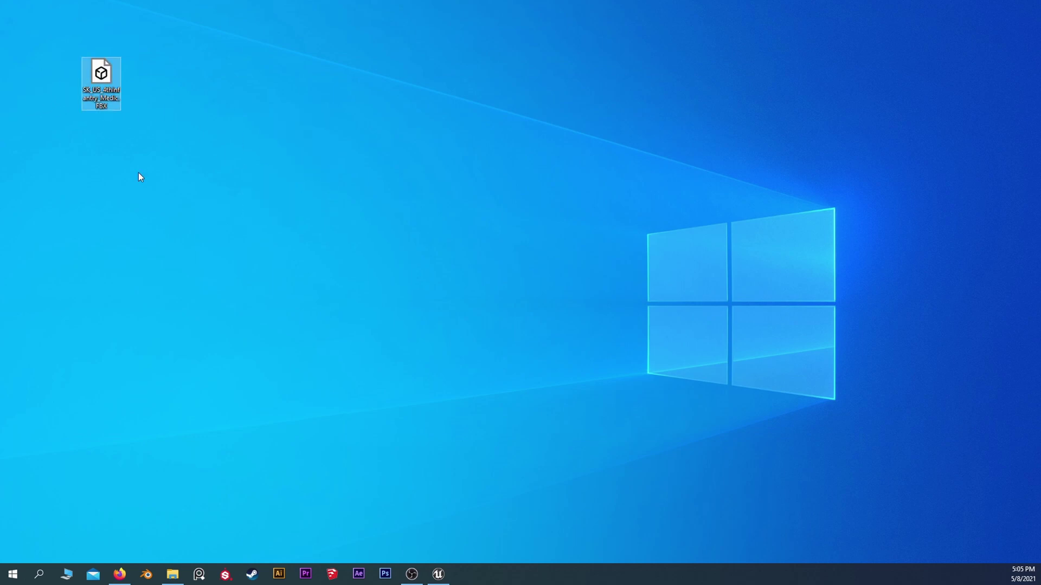
{"action": "left_click", "coordinate": [149, 215]}
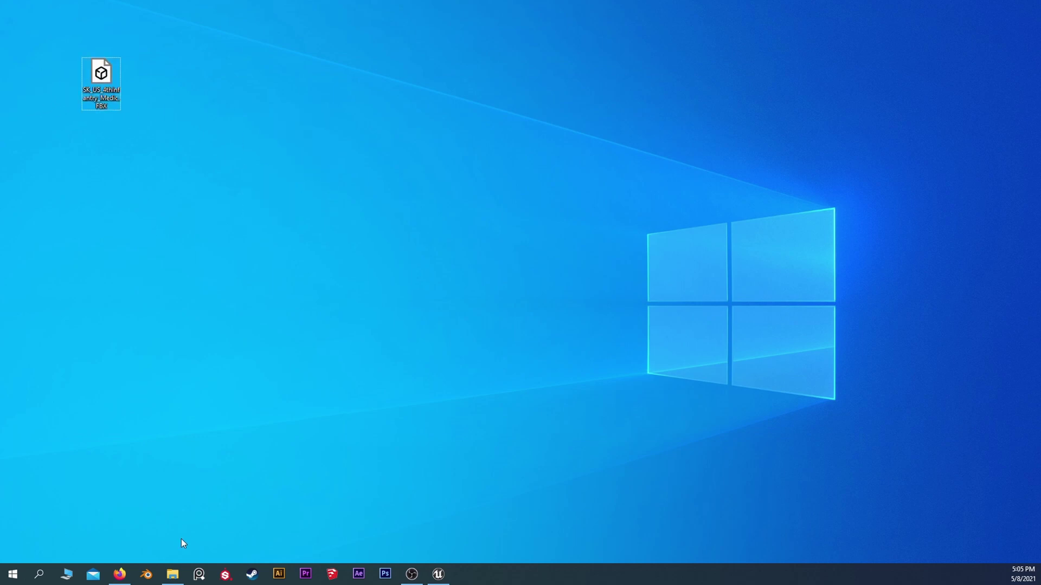
Launch Blender and delete the default camera, cube, light and Collection
{"action": "left_click", "coordinate": [147, 574]}
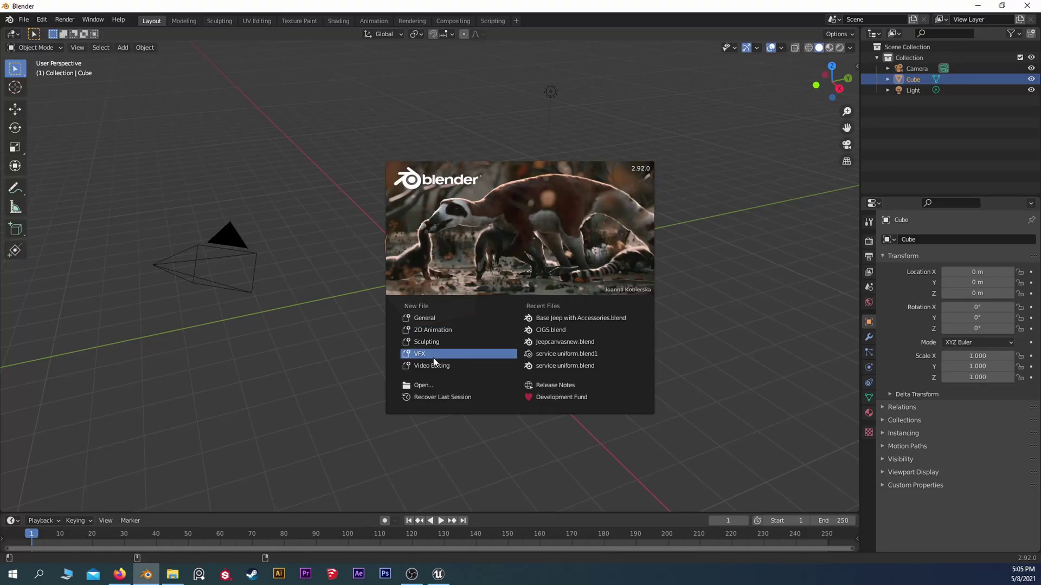
{"action": "left_click", "coordinate": [288, 362]}
{"action": "left_click_drag", "start_coordinate": [132, 155], "coordinate": [694, 372]}
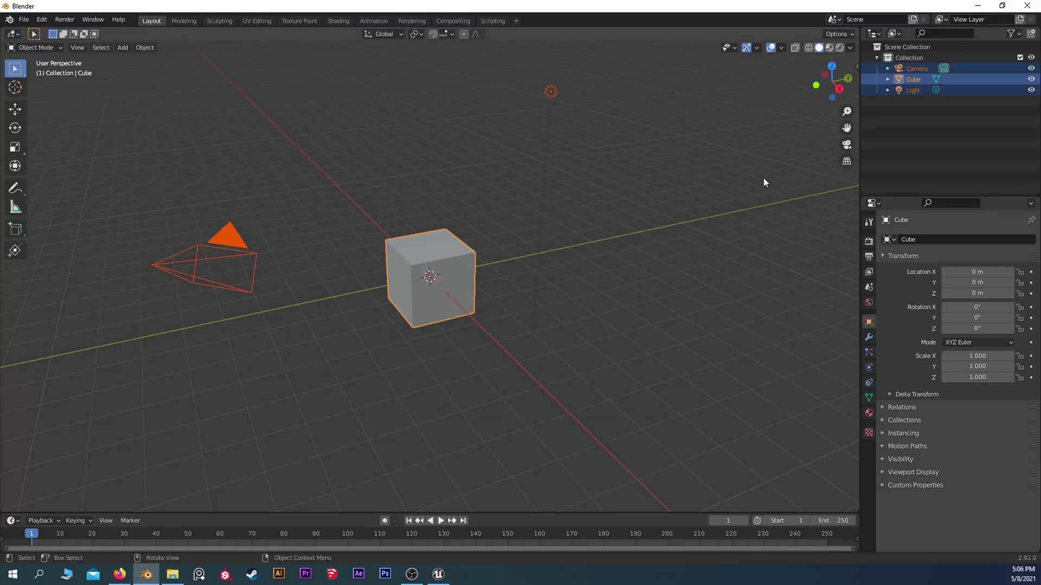
{"action": "left_click", "coordinate": [914, 91]}
{"action": "double_click", "coordinate": [921, 57]}
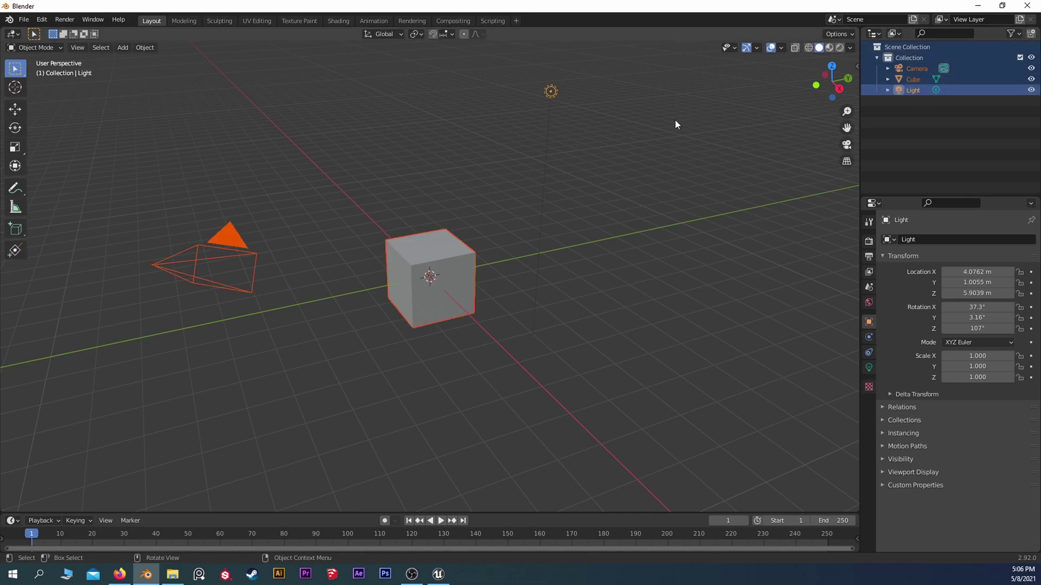
{"action": "key", "text": "Delete"}
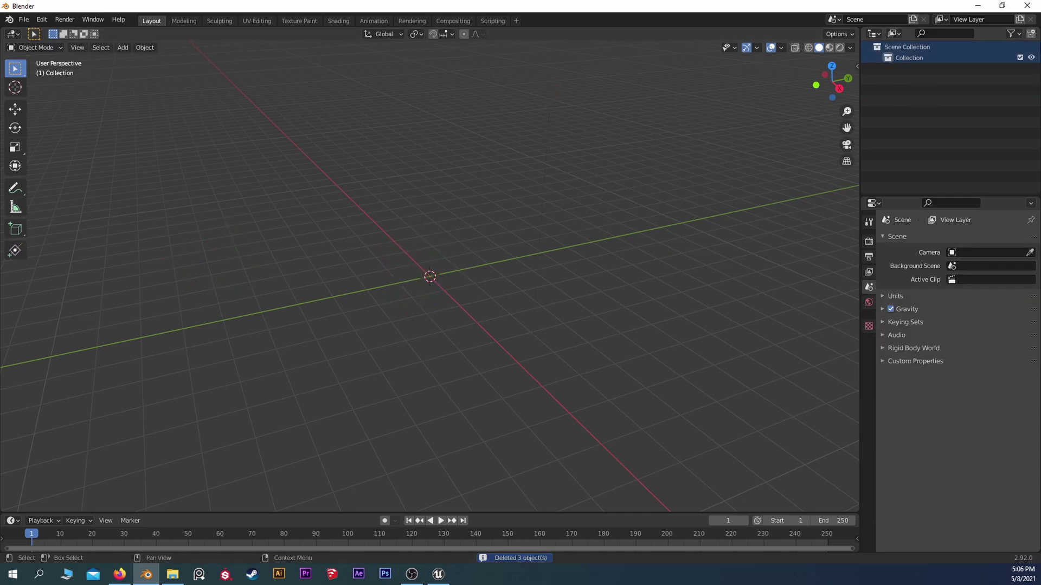
{"action": "key", "text": "Delete"}
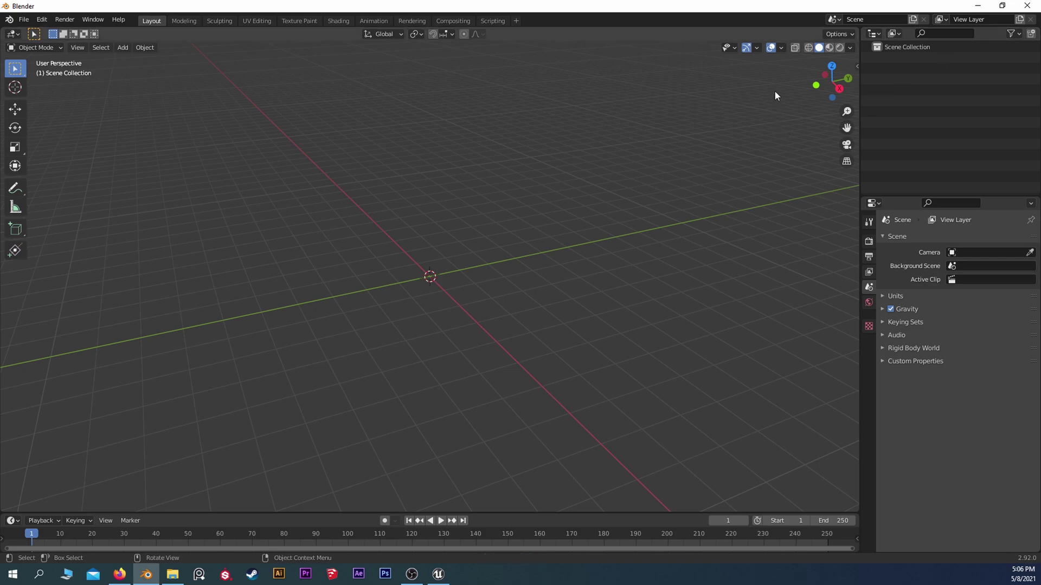
Import the character's FBX file from its folder through File > Import > FBX
{"action": "left_click", "coordinate": [24, 20]}
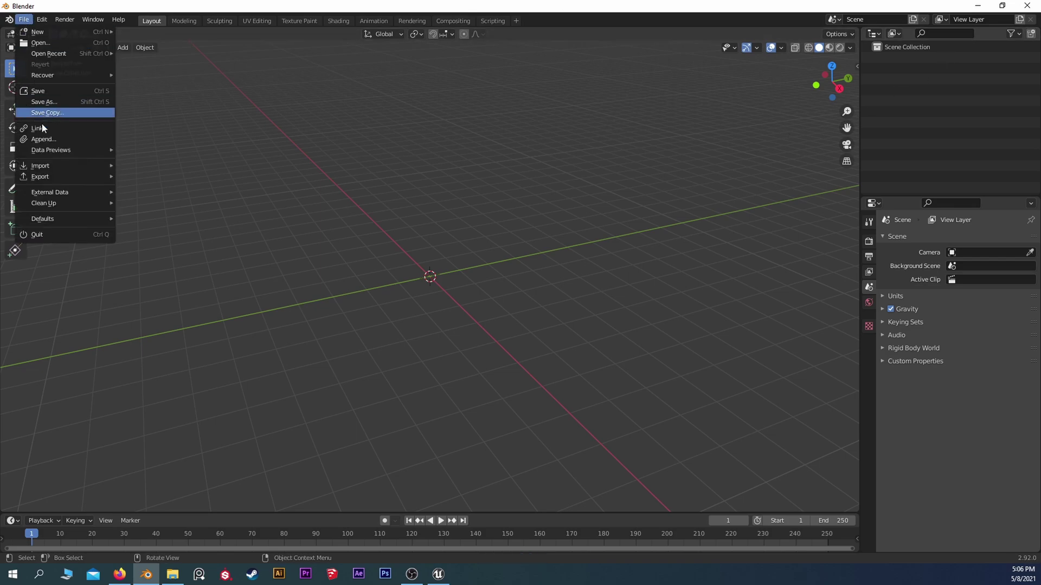
{"action": "mouse_move", "coordinate": [49, 166]}
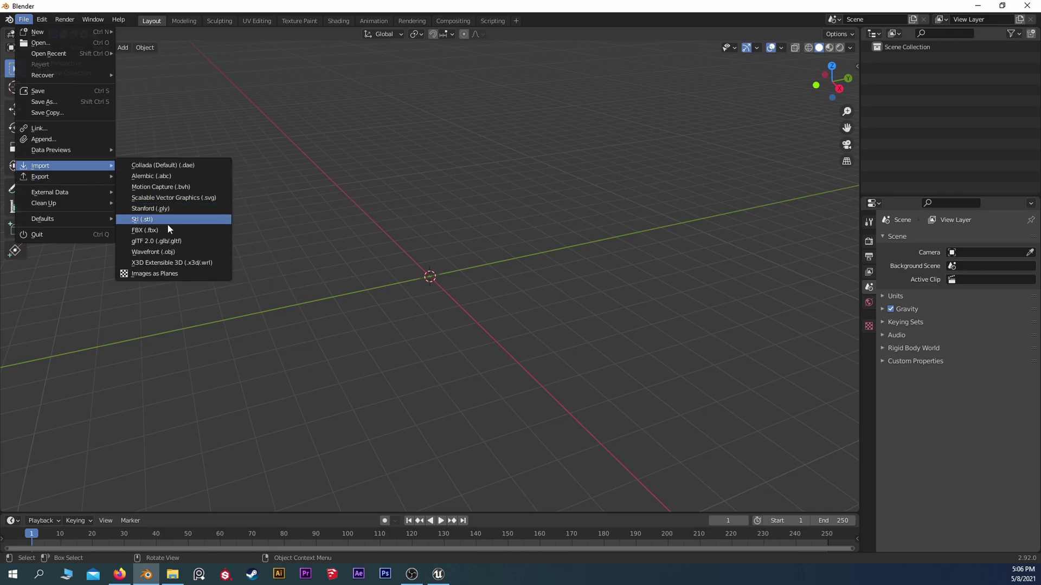
{"action": "left_click", "coordinate": [168, 231]}
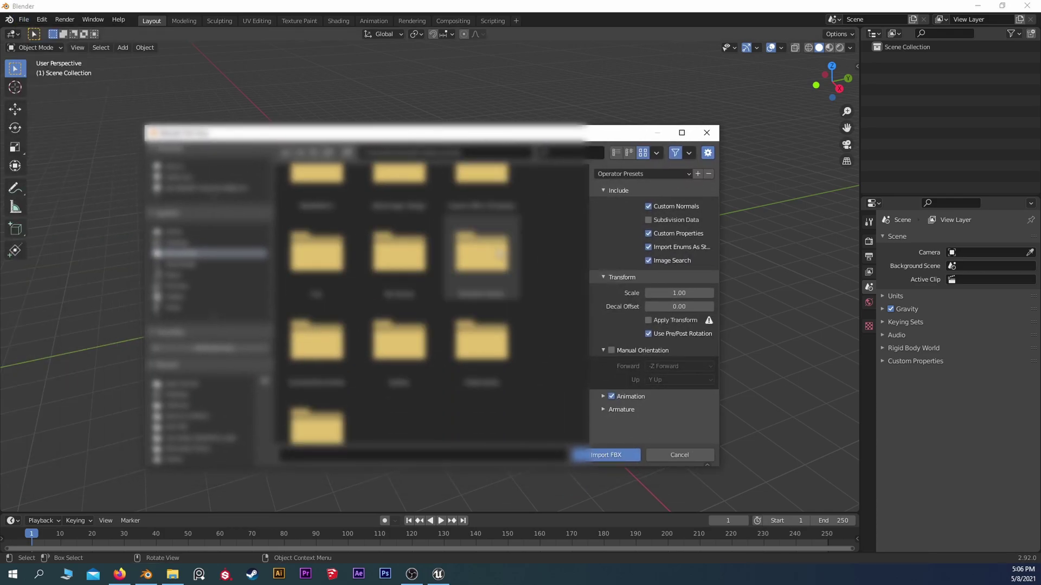
{"action": "left_click", "coordinate": [185, 244]}
{"action": "scroll", "coordinate": [566, 345], "scroll_direction": "down", "scroll_amount": 5}
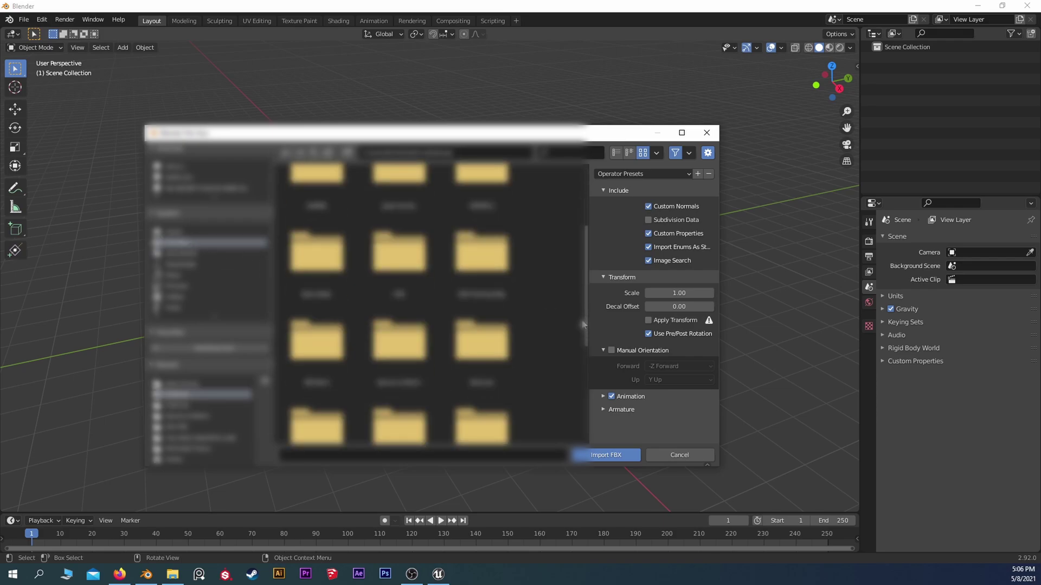
{"action": "left_click", "coordinate": [326, 396]}
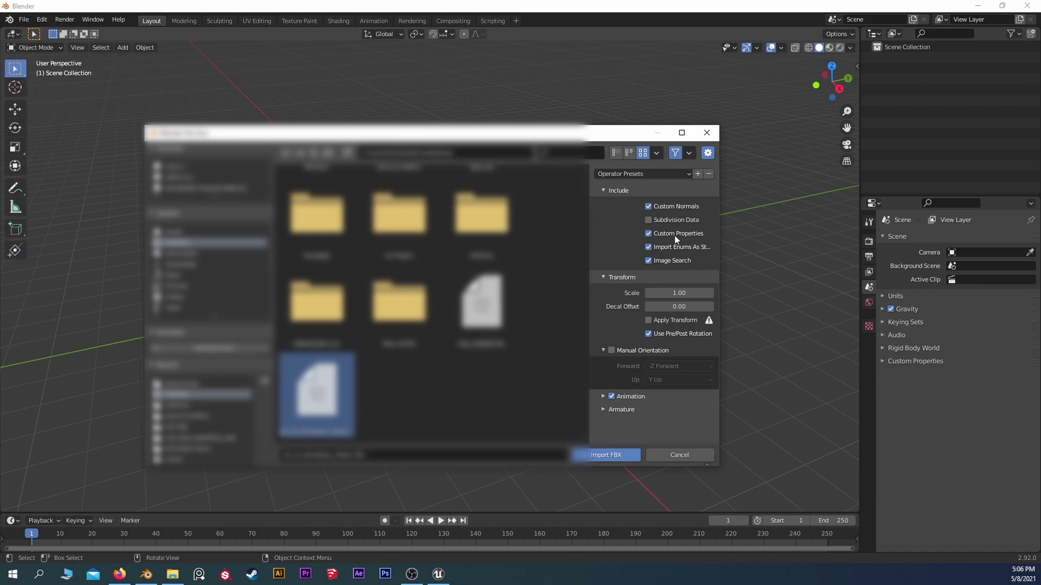
{"action": "left_click", "coordinate": [615, 457]}
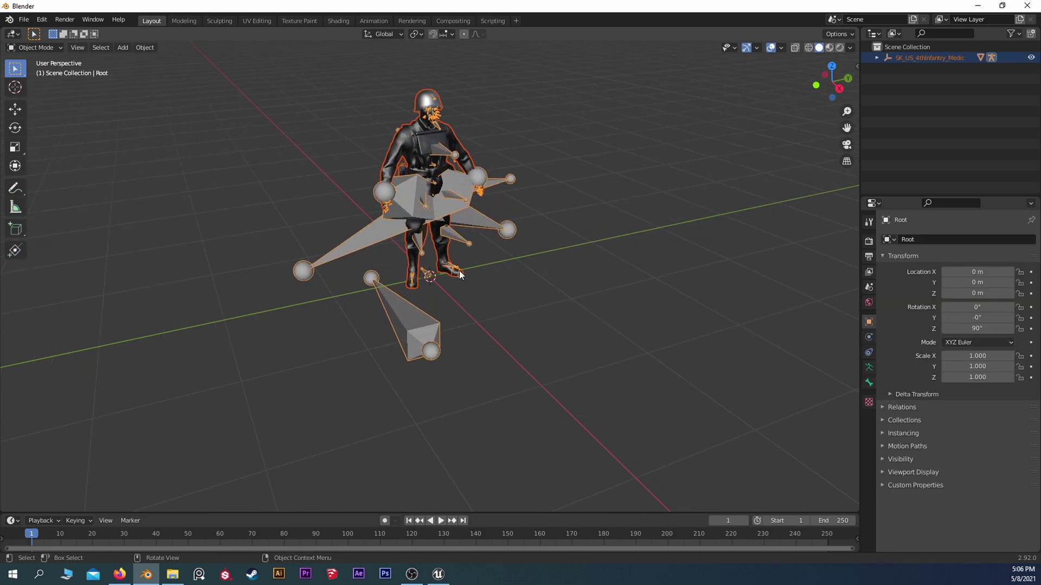
Orbit around the imported character, briefly hiding the armature to view the mesh alone
{"action": "right_click", "coordinate": [474, 254]}
{"action": "left_click", "coordinate": [671, 248]}
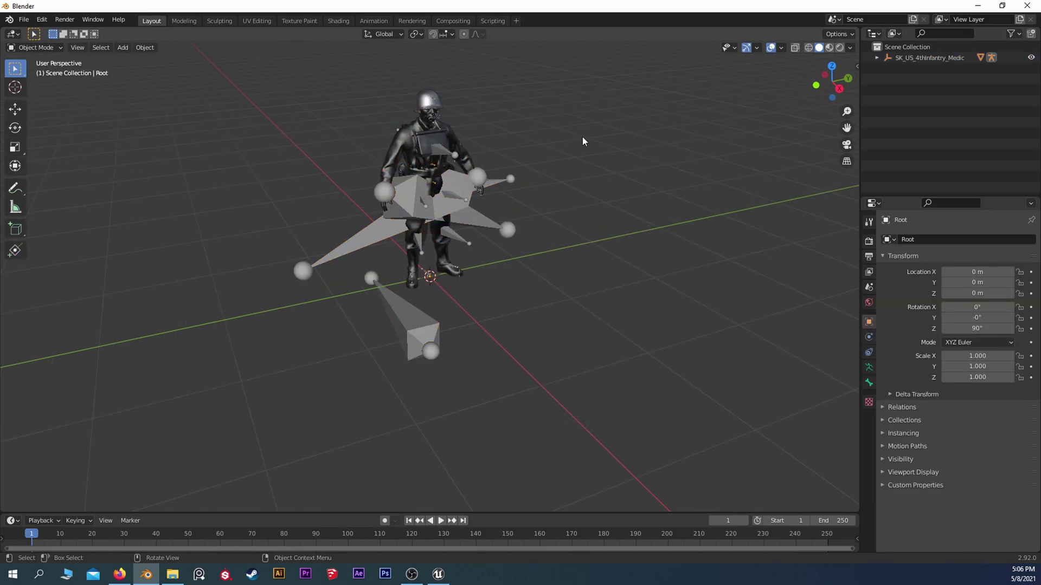
{"action": "middle_click_drag", "start_coordinate": [583, 142], "coordinate": [569, 255]}
{"action": "scroll", "coordinate": [569, 255], "scroll_direction": "up", "scroll_amount": 4}
{"action": "middle_click_drag", "start_coordinate": [501, 240], "coordinate": [468, 284]}
{"action": "scroll", "coordinate": [617, 269], "scroll_direction": "down", "scroll_amount": 3}
{"action": "left_click", "coordinate": [379, 351]}
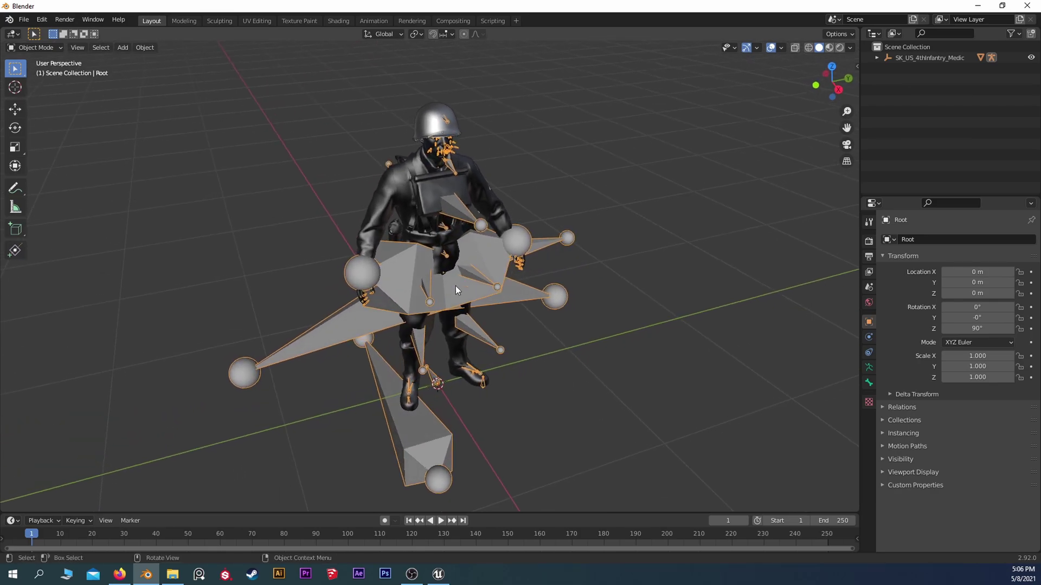
{"action": "key", "text": "h"}
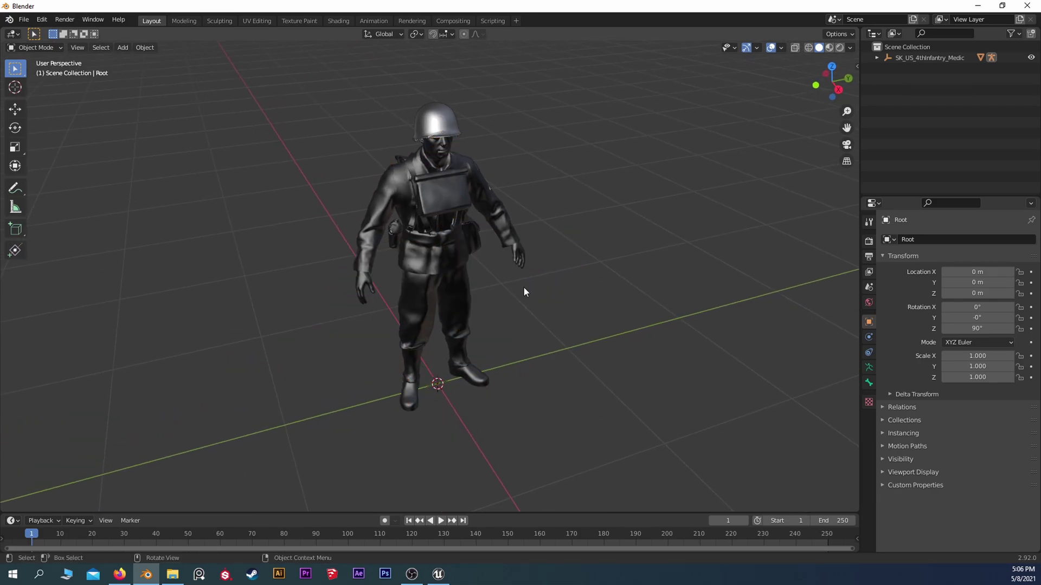
{"action": "left_click", "coordinate": [434, 231]}
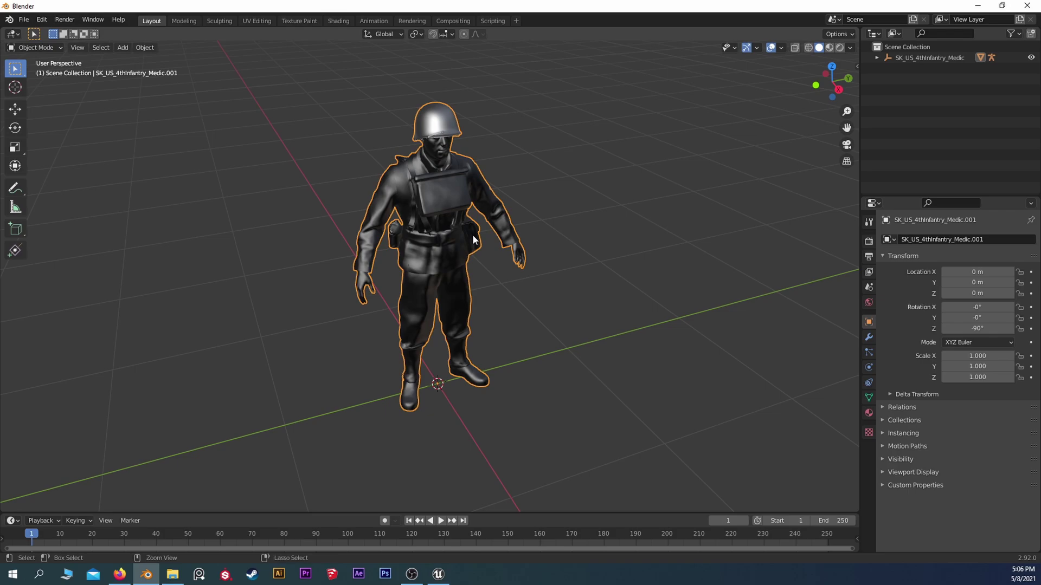
{"action": "key", "text": "ctrl+z"}
{"action": "key", "text": "ctrl+z"}
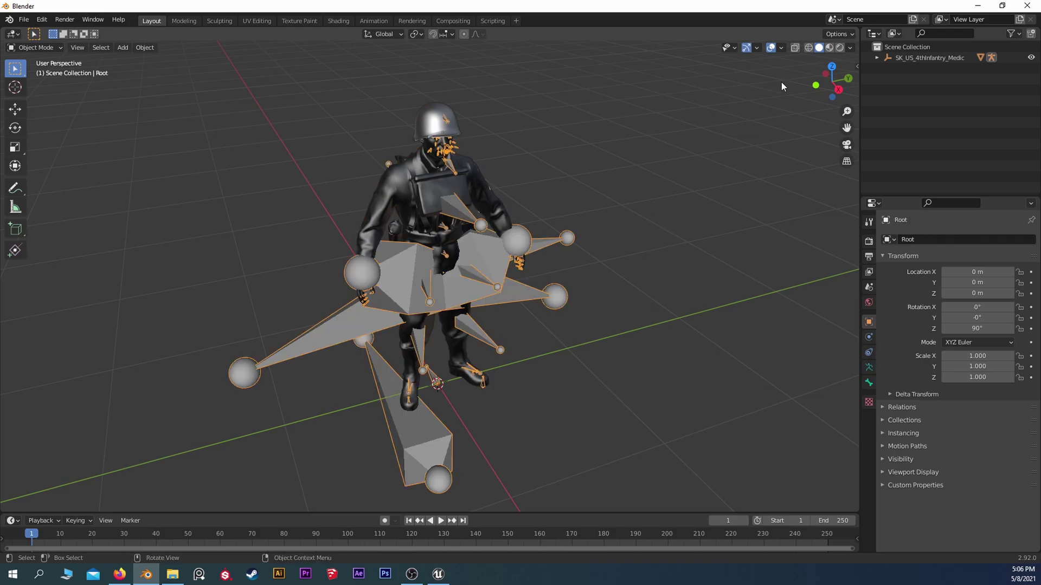
Expand SK_US_4thInfantry_Medic and Root in the Outliner, then select the Root armature
{"action": "left_click", "coordinate": [912, 77]}
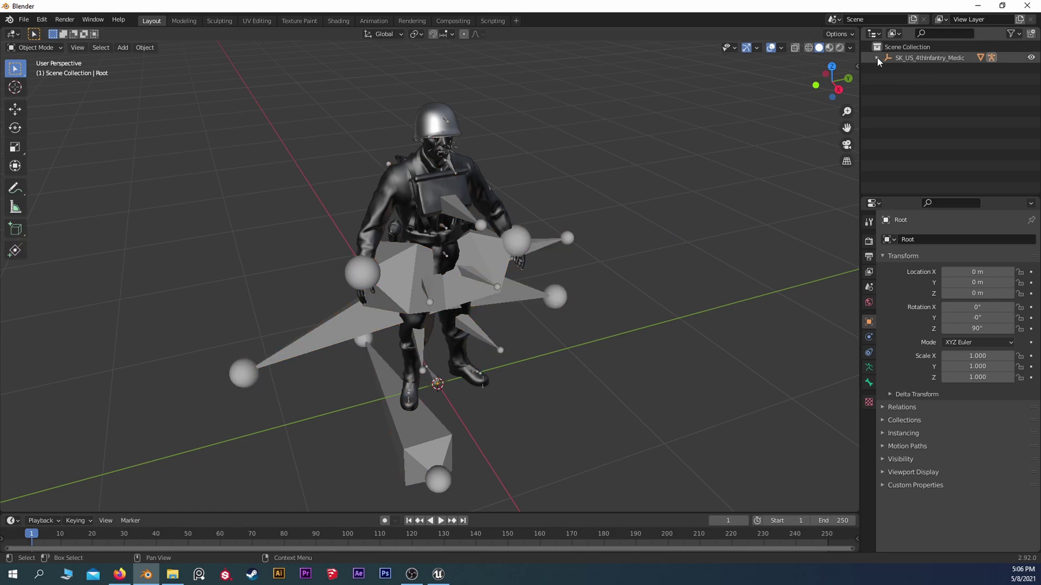
{"action": "left_click", "coordinate": [877, 58]}
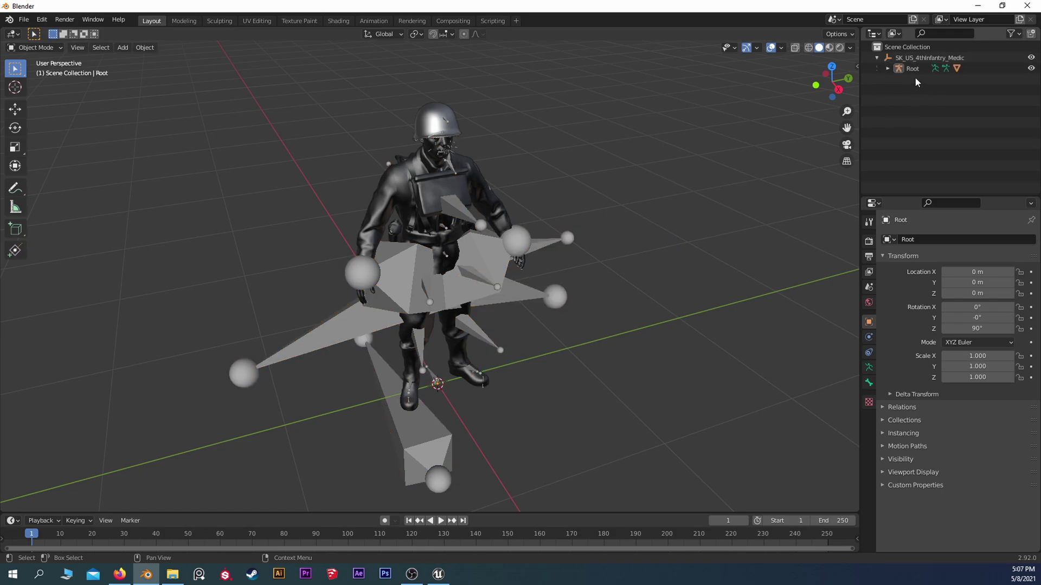
{"action": "left_click", "coordinate": [888, 68]}
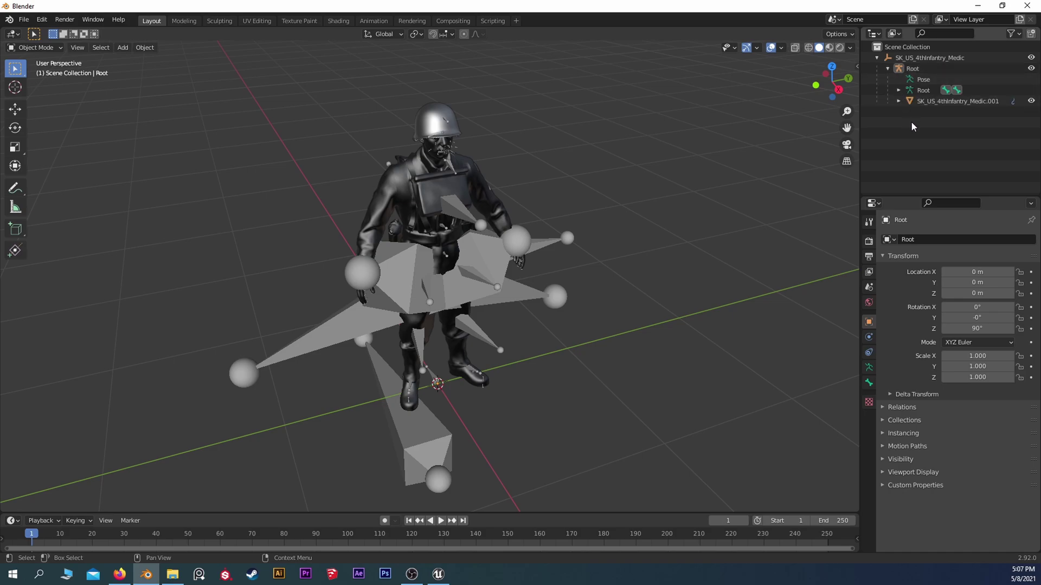
{"action": "middle_click_drag", "start_coordinate": [596, 282], "coordinate": [451, 281]}
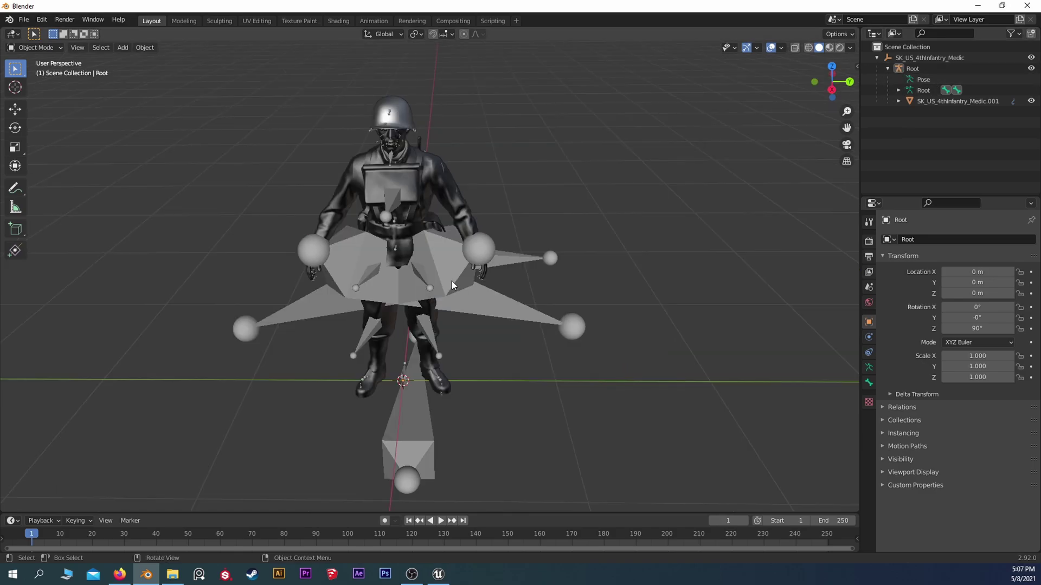
{"action": "left_click", "coordinate": [451, 281]}
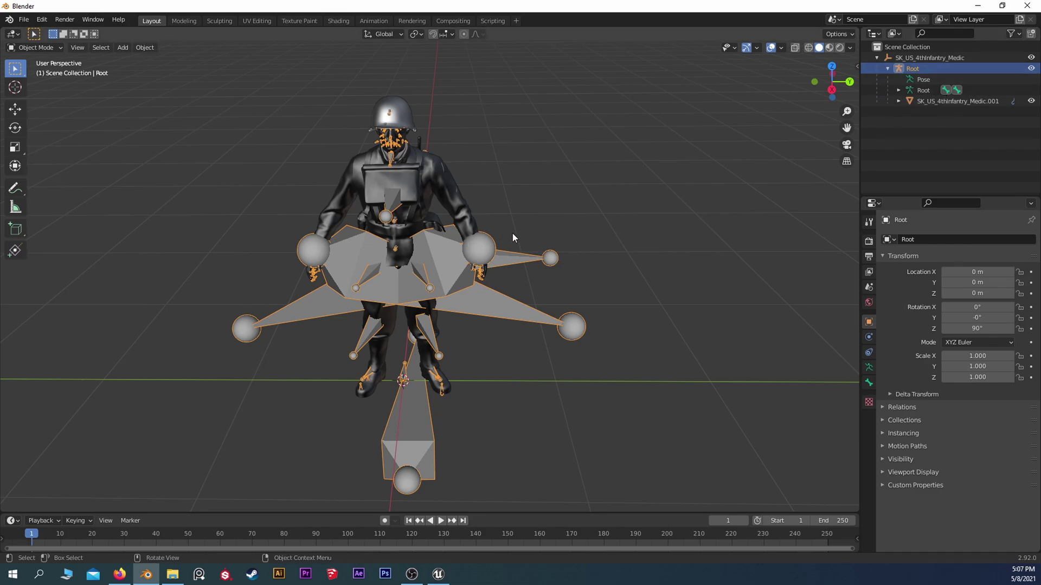
Clear Root's parent with Keep Transformation, then orbit and pan to check the rig
{"action": "key", "text": "alt+p"}
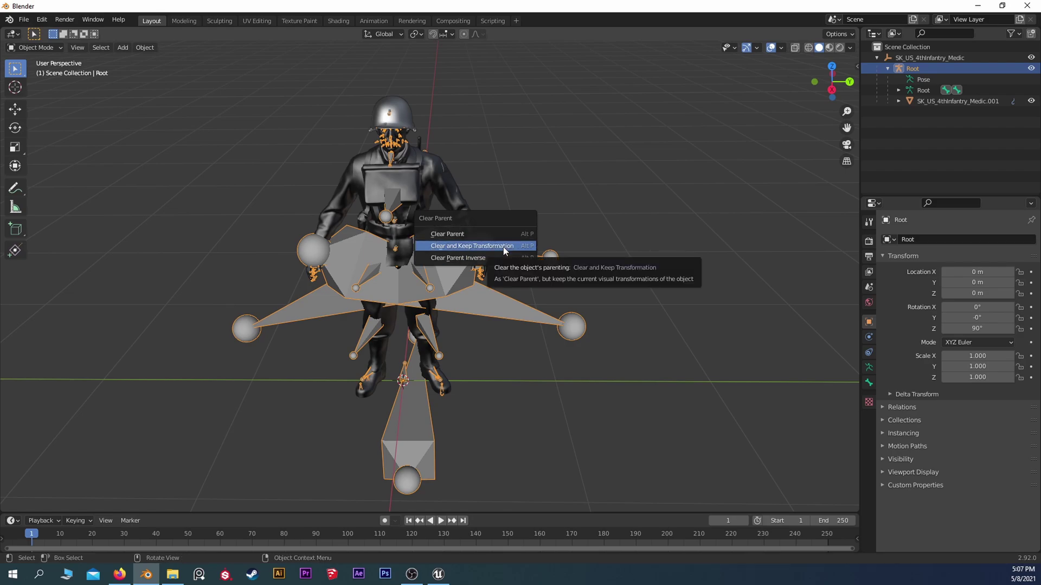
{"action": "left_click", "coordinate": [503, 246]}
{"action": "scroll", "coordinate": [505, 247], "scroll_direction": "down", "scroll_amount": 2}
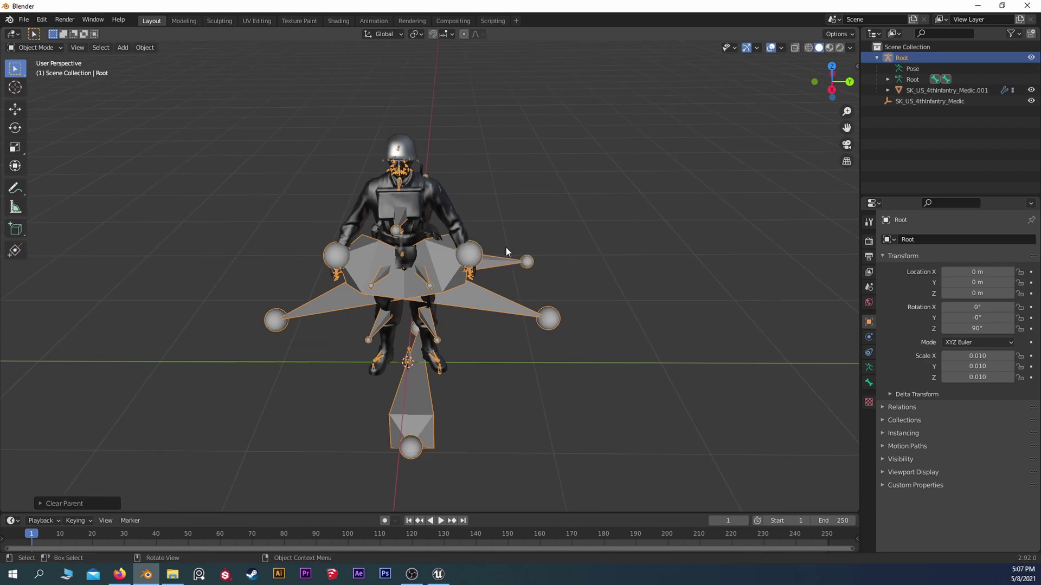
{"action": "middle_click_drag", "start_coordinate": [505, 247], "coordinate": [571, 232]}
{"action": "left_click", "coordinate": [614, 267]}
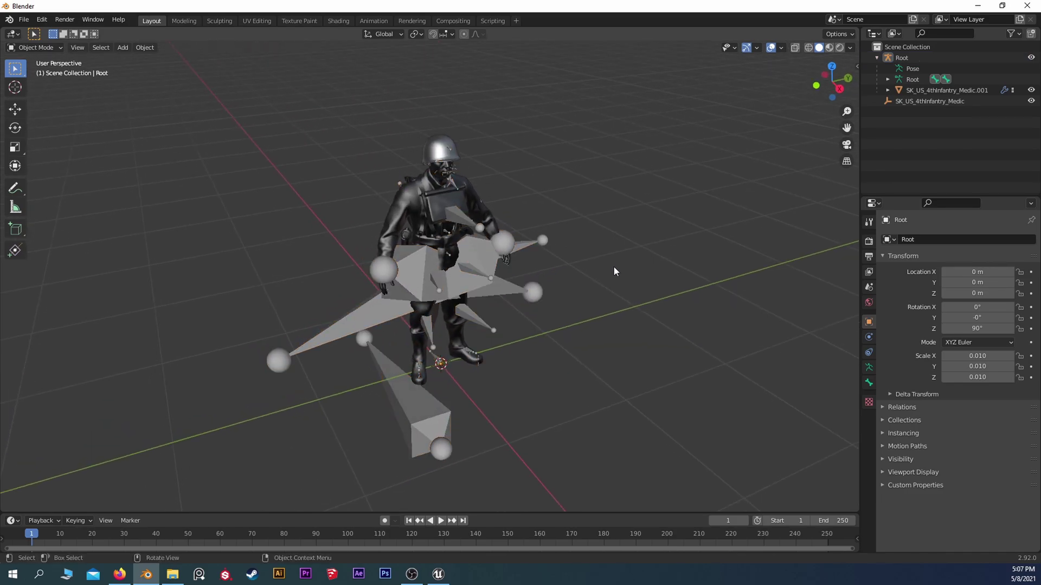
{"action": "middle_click_drag", "start_coordinate": [613, 266], "coordinate": [606, 216]}
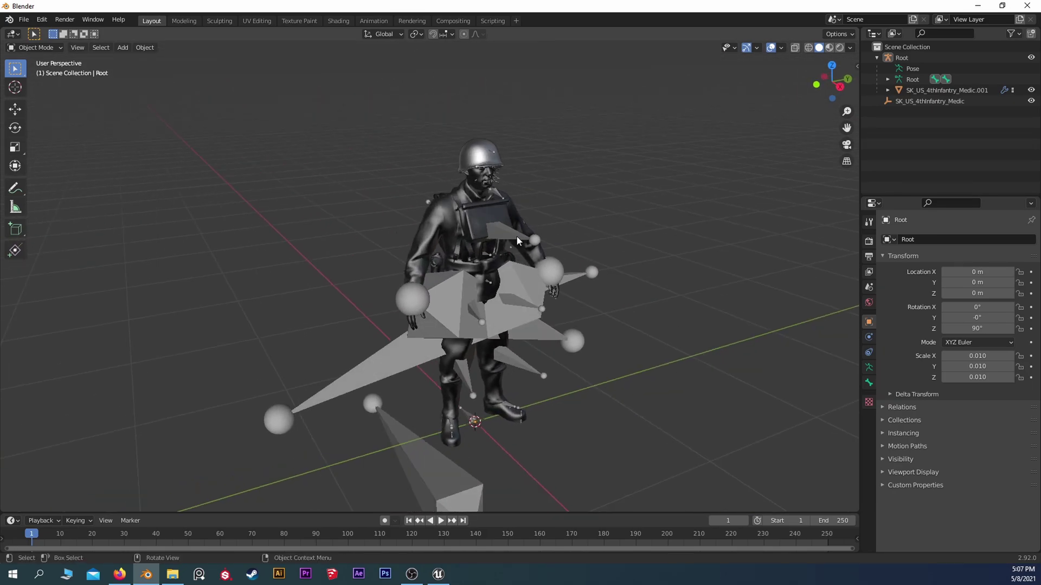
{"action": "scroll", "coordinate": [512, 235], "scroll_direction": "up", "scroll_amount": 2}
{"action": "middle_click_drag", "start_coordinate": [640, 120], "coordinate": [463, 195], "text": "shift"}
{"action": "scroll", "coordinate": [467, 194], "scroll_direction": "up", "scroll_amount": 5}
{"action": "scroll", "coordinate": [467, 194], "scroll_direction": "down", "scroll_amount": 5}
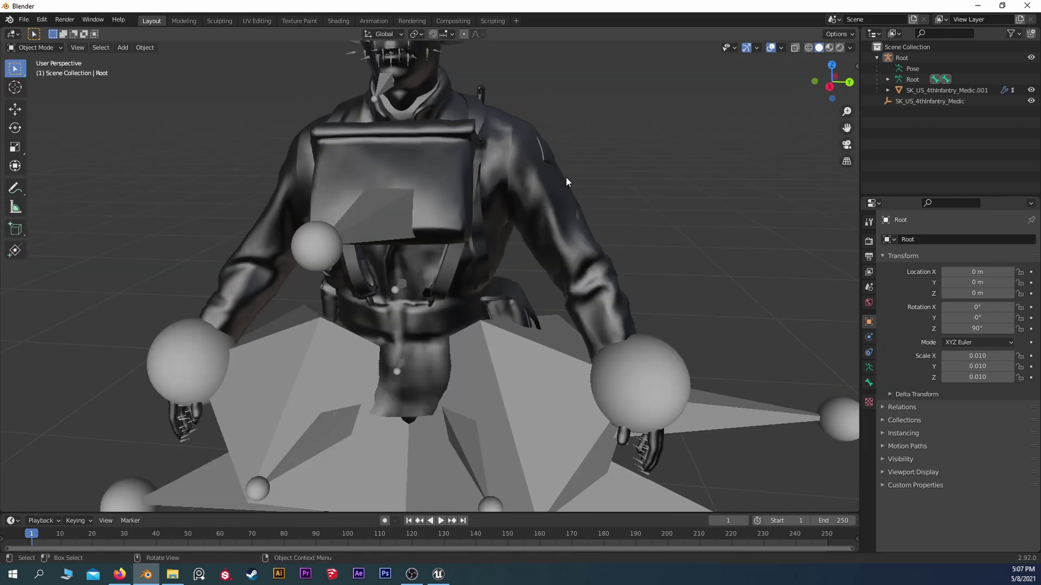
{"action": "middle_click_drag", "start_coordinate": [565, 176], "coordinate": [434, 266]}
{"action": "scroll", "coordinate": [568, 216], "scroll_direction": "up", "scroll_amount": 2}
{"action": "left_click", "coordinate": [420, 277]}
{"action": "key", "text": "Tab"}
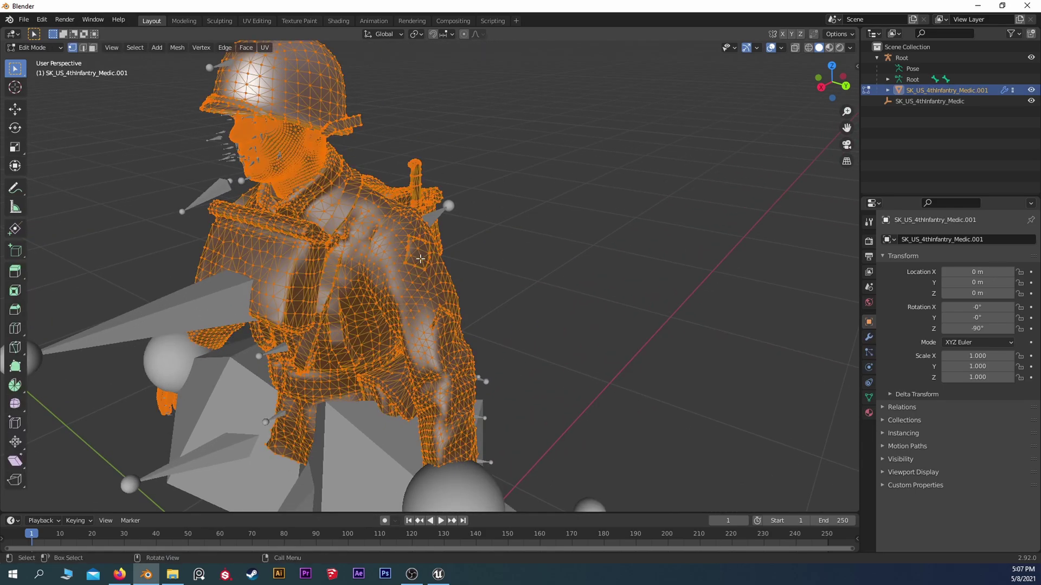
{"action": "scroll", "coordinate": [357, 181], "scroll_direction": "up", "scroll_amount": 5}
{"action": "left_click_drag", "start_coordinate": [360, 141], "coordinate": [412, 220]}
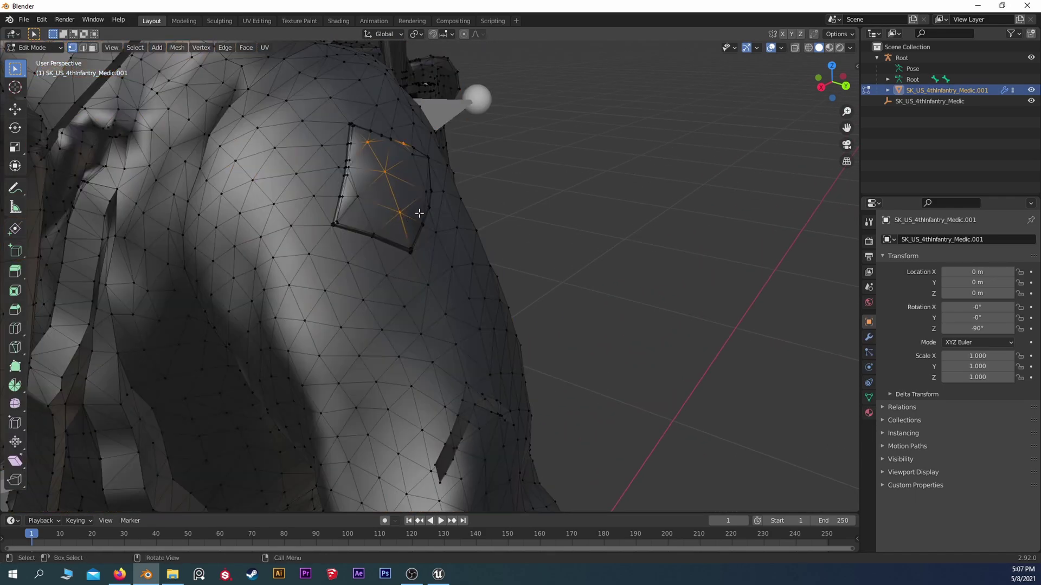
{"action": "scroll", "coordinate": [413, 201], "scroll_direction": "down", "scroll_amount": 2}
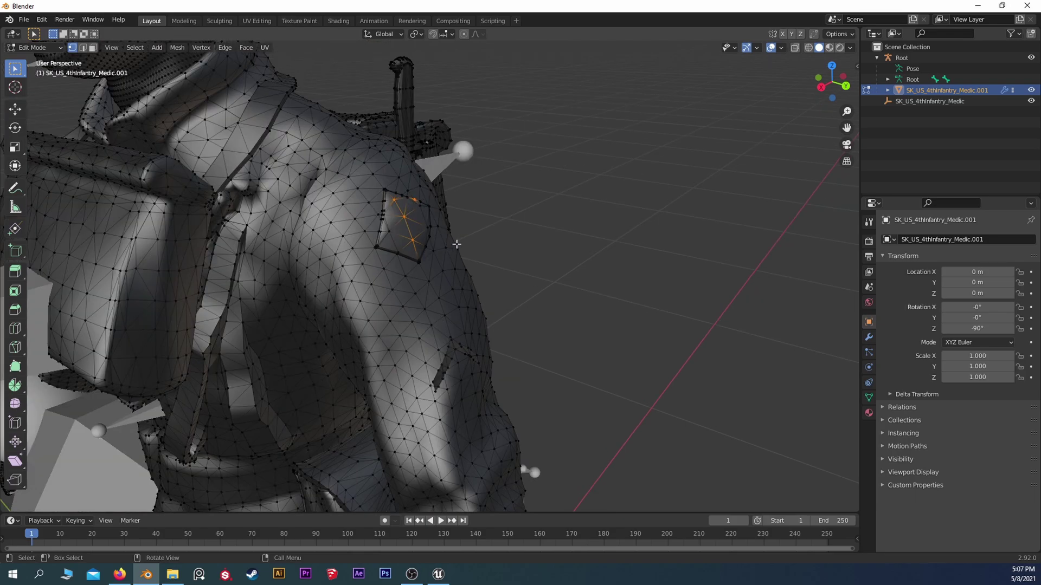
{"action": "scroll", "coordinate": [457, 244], "scroll_direction": "down", "scroll_amount": 2}
{"action": "middle_click_drag", "start_coordinate": [456, 245], "coordinate": [487, 230]}
{"action": "scroll", "coordinate": [483, 229], "scroll_direction": "up", "scroll_amount": 2}
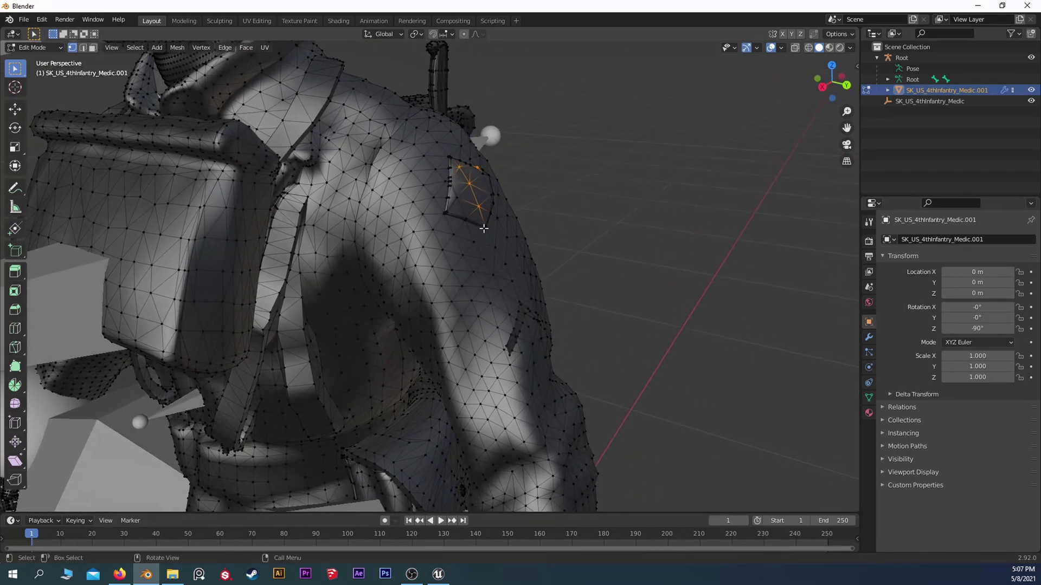
{"action": "scroll", "coordinate": [462, 181], "scroll_direction": "down", "scroll_amount": 2}
{"action": "scroll", "coordinate": [535, 230], "scroll_direction": "down", "scroll_amount": 2}
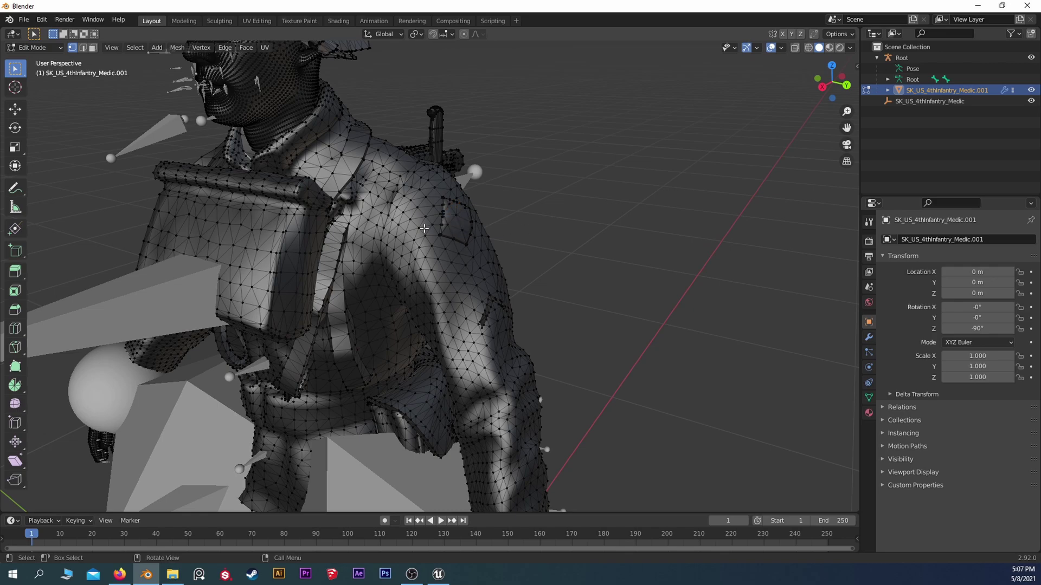
{"action": "key", "text": "Tab"}
{"action": "middle_click_drag", "start_coordinate": [535, 231], "coordinate": [487, 146]}
{"action": "scroll", "coordinate": [505, 128], "scroll_direction": "up", "scroll_amount": 2}
{"action": "scroll", "coordinate": [451, 272], "scroll_direction": "down", "scroll_amount": 5}
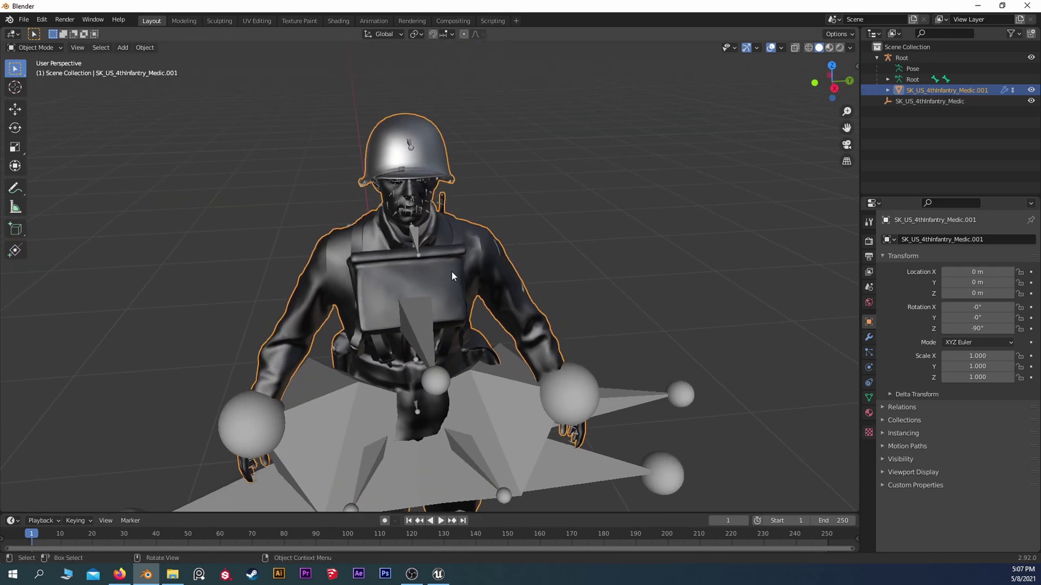
{"action": "middle_click_drag", "start_coordinate": [458, 238], "coordinate": [298, 278]}
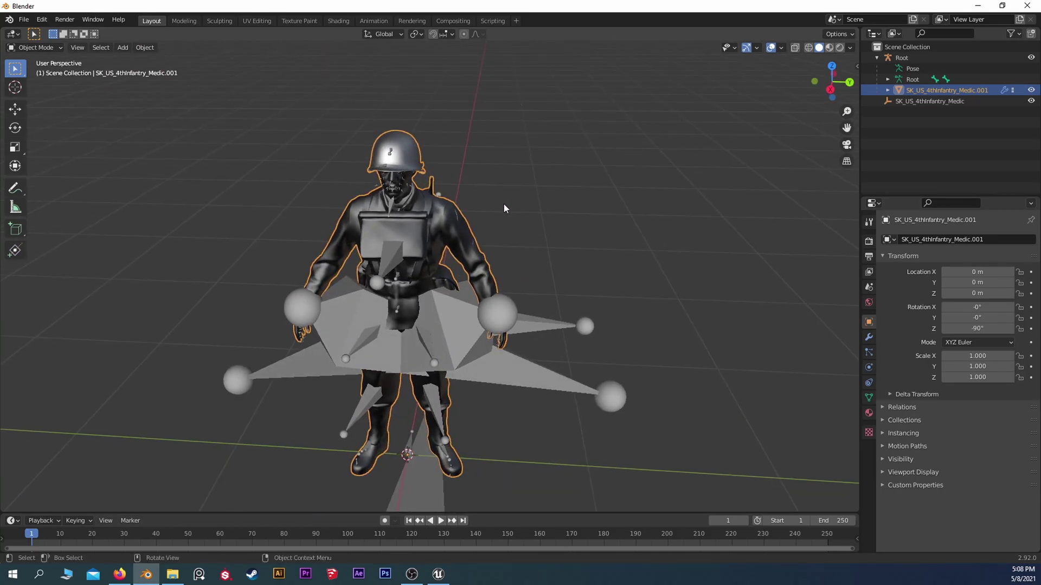
{"action": "scroll", "coordinate": [390, 181], "scroll_direction": "down", "scroll_amount": 4}
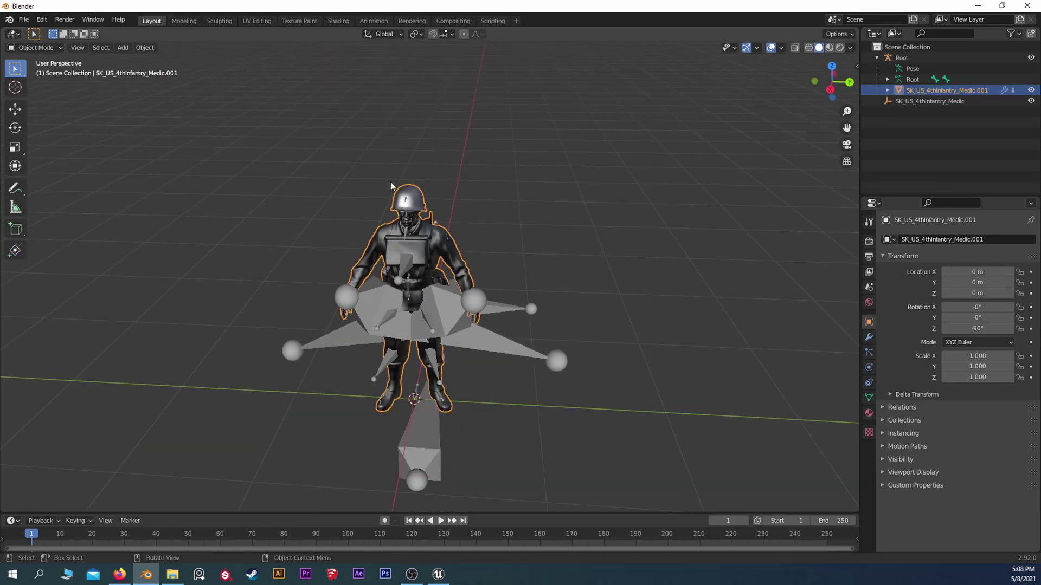
{"action": "middle_click_drag", "start_coordinate": [317, 174], "coordinate": [494, 194]}
{"action": "scroll", "coordinate": [401, 167], "scroll_direction": "up", "scroll_amount": 5}
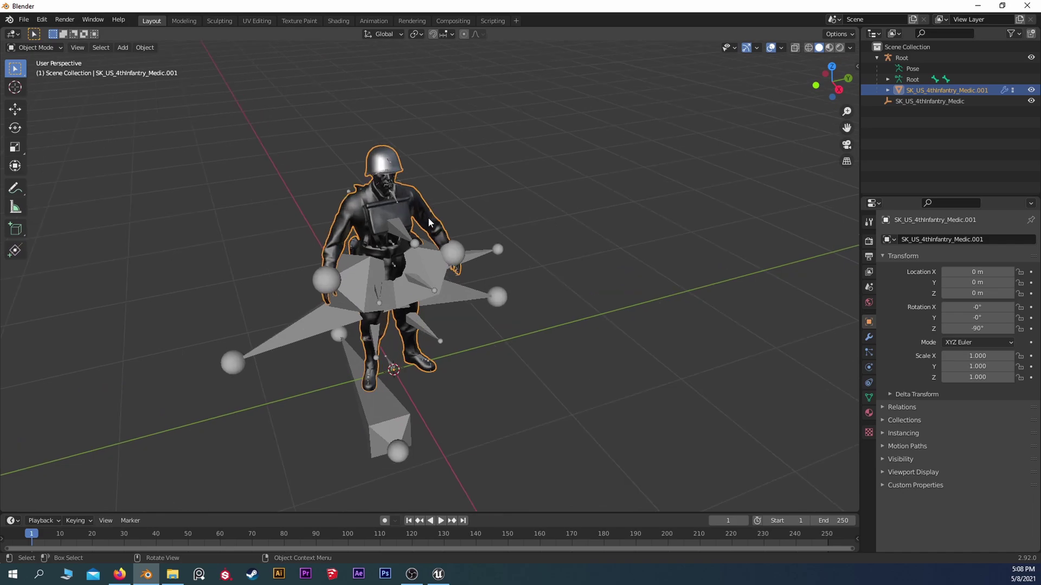
Import SK_US_4thInfantry_Medic.FBX from the Desktop again and expand the new medic's hierarchy
{"action": "left_click", "coordinate": [24, 20]}
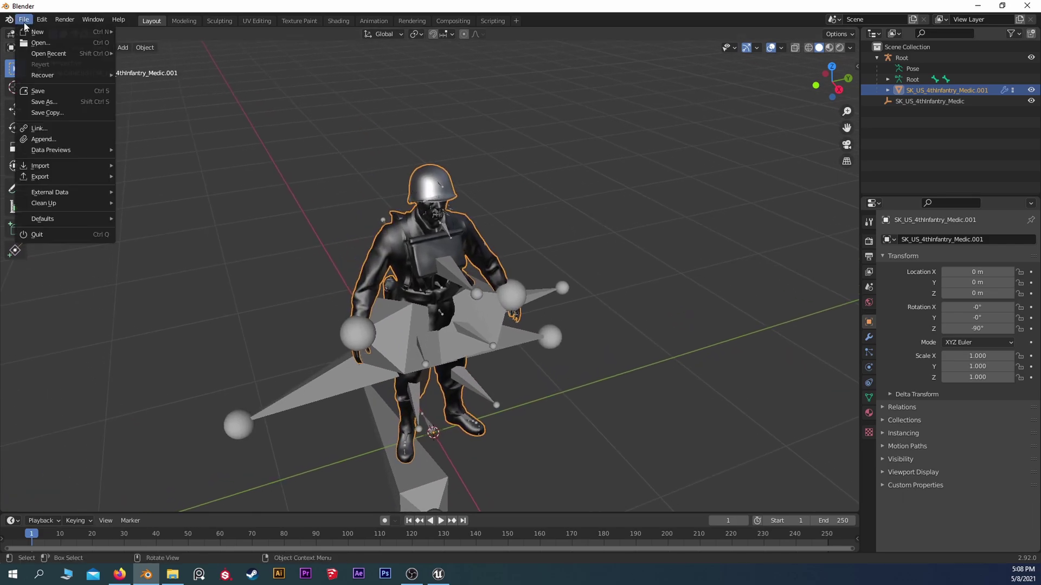
{"action": "mouse_move", "coordinate": [45, 176]}
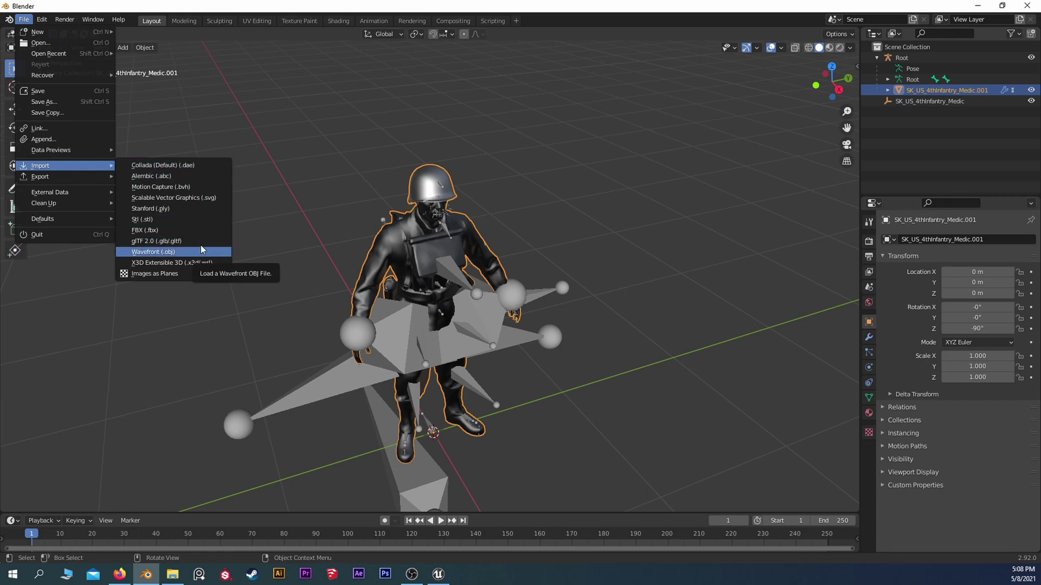
{"action": "key", "text": "Escape"}
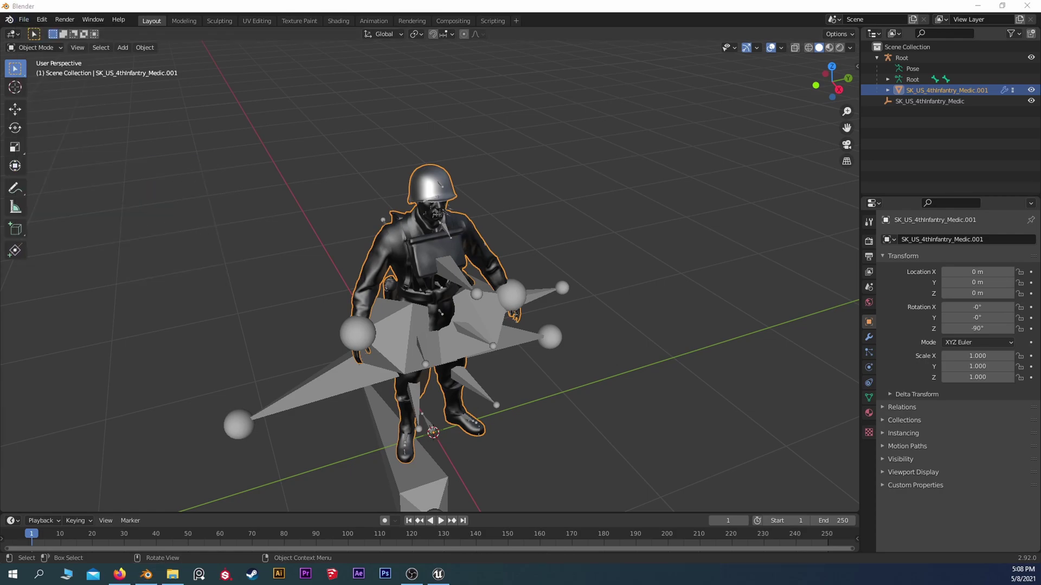
{"action": "left_click", "coordinate": [136, 225]}
{"action": "scroll", "coordinate": [448, 266], "scroll_direction": "down", "scroll_amount": 2}
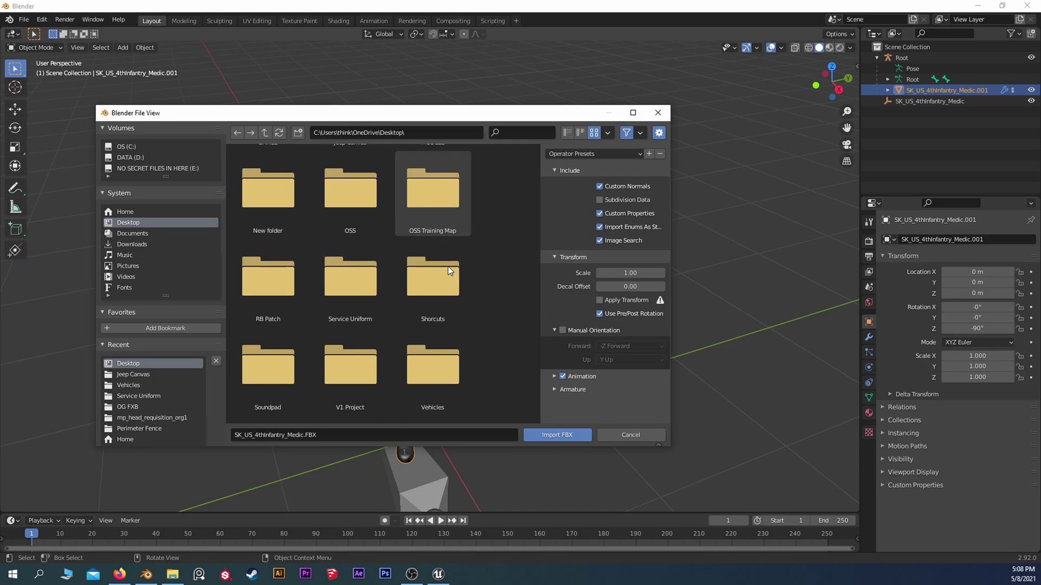
{"action": "scroll", "coordinate": [448, 265], "scroll_direction": "down", "scroll_amount": 4}
{"action": "double_click", "coordinate": [275, 384]}
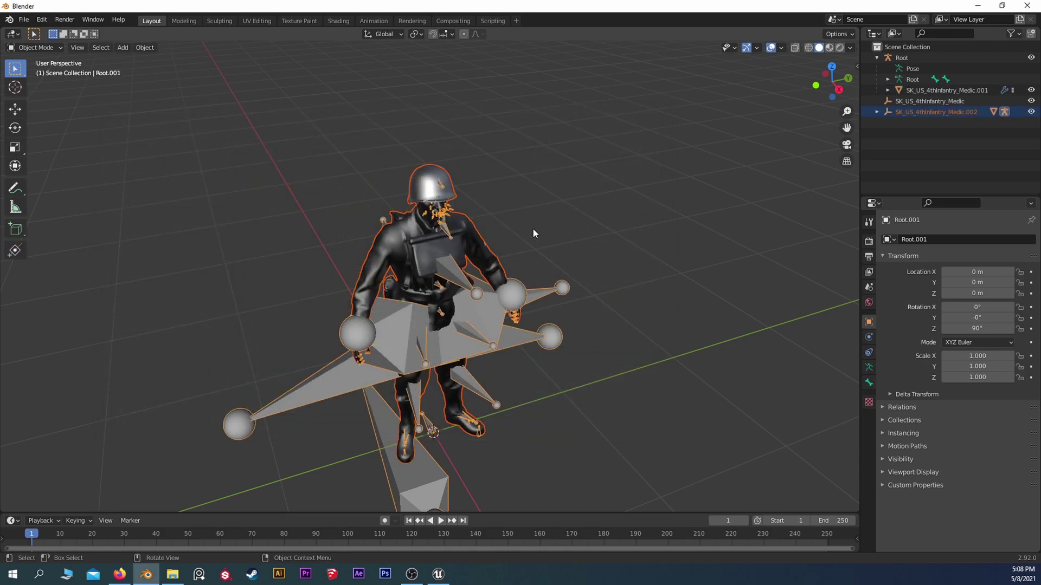
{"action": "left_click", "coordinate": [877, 112]}
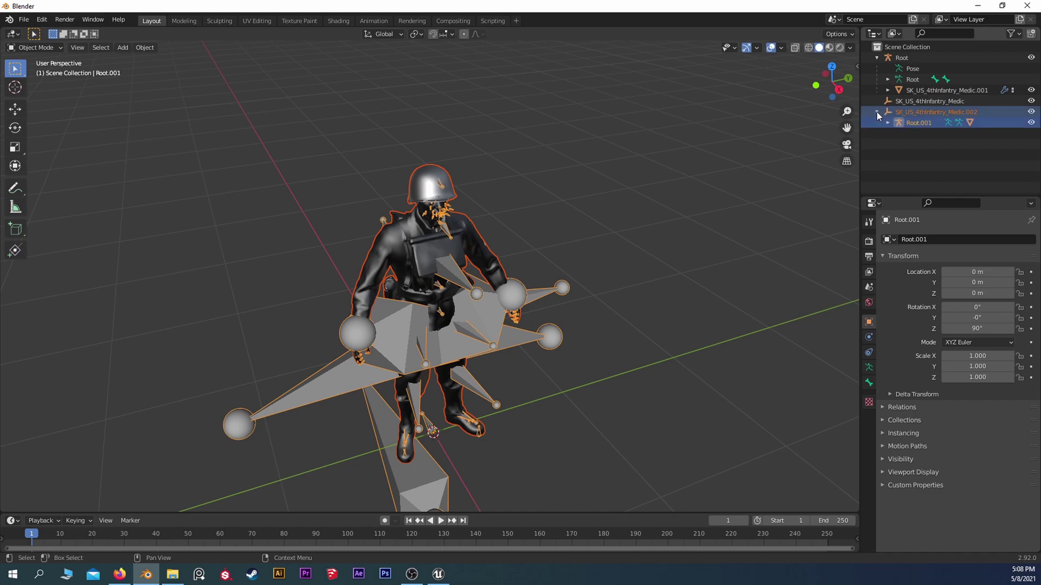
Expand Root.001 and compare the imported armature and medic with the original Root
{"action": "left_click", "coordinate": [886, 122]}
{"action": "left_click", "coordinate": [915, 122]}
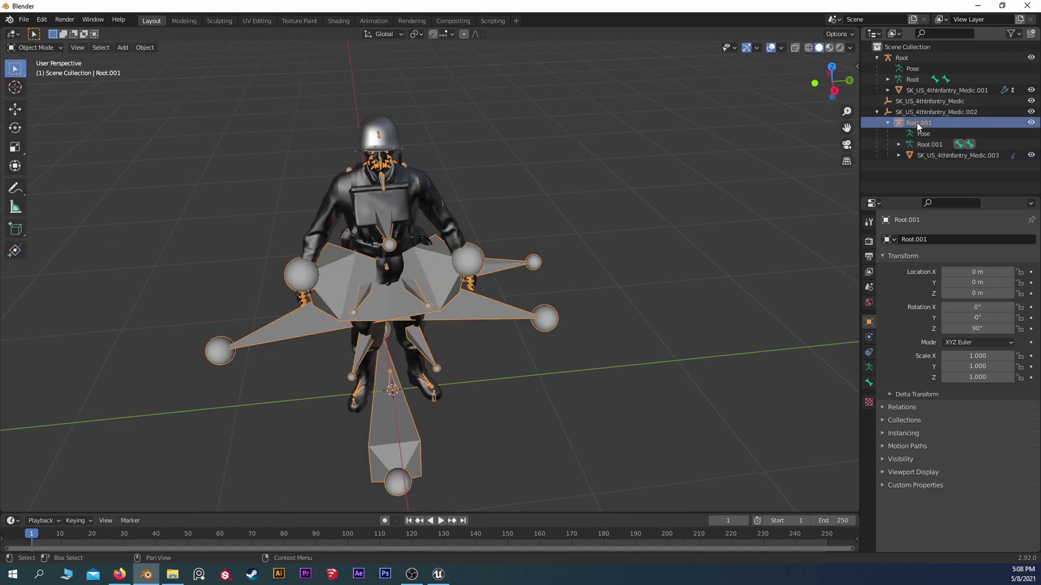
{"action": "scroll", "coordinate": [674, 191], "scroll_direction": "down", "scroll_amount": 3}
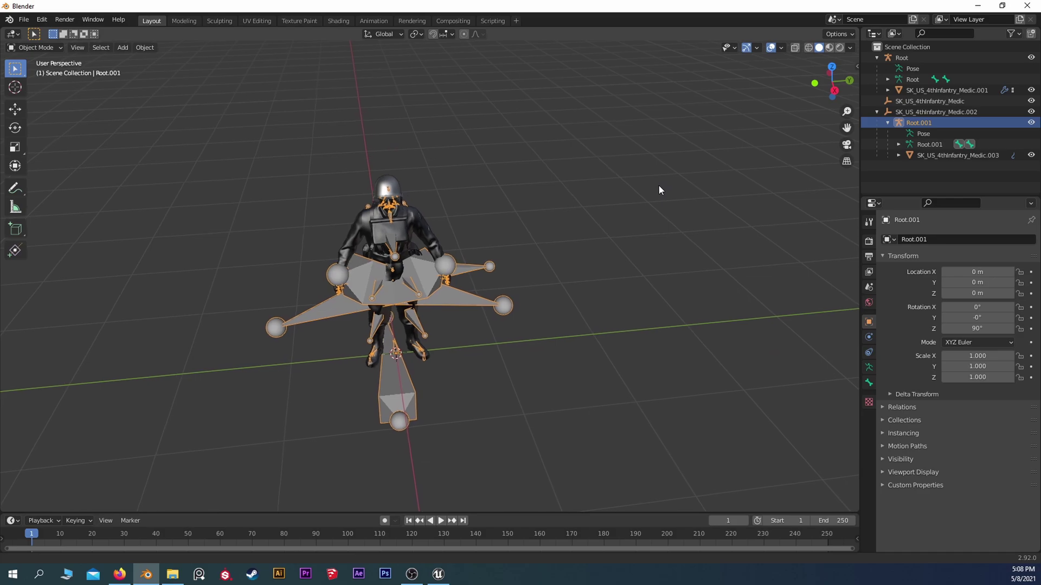
{"action": "left_click", "coordinate": [901, 58]}
{"action": "scroll", "coordinate": [453, 239], "scroll_direction": "up", "scroll_amount": 3}
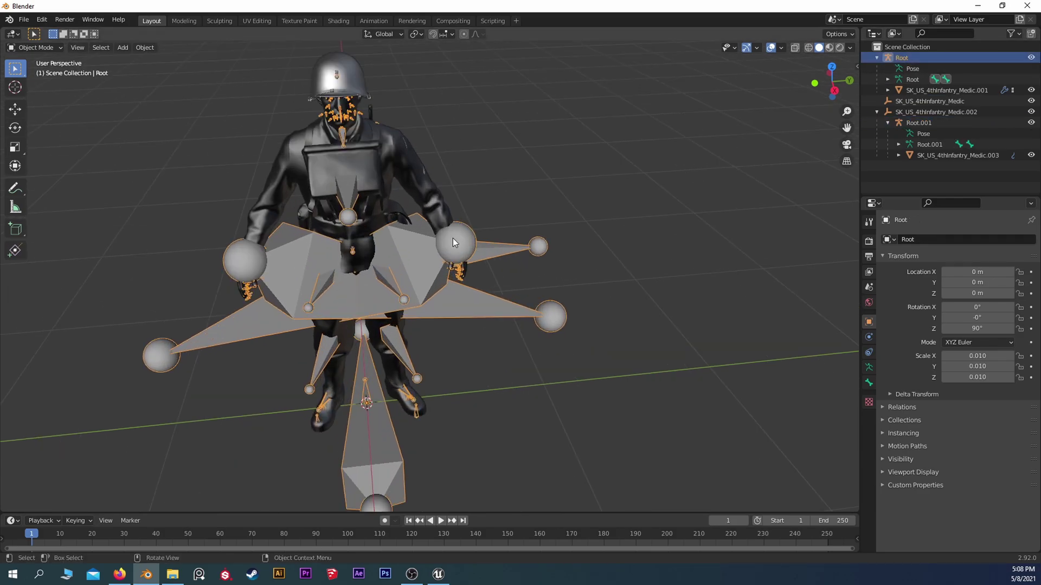
{"action": "left_click", "coordinate": [935, 113]}
{"action": "scroll", "coordinate": [624, 159], "scroll_direction": "down", "scroll_amount": 2}
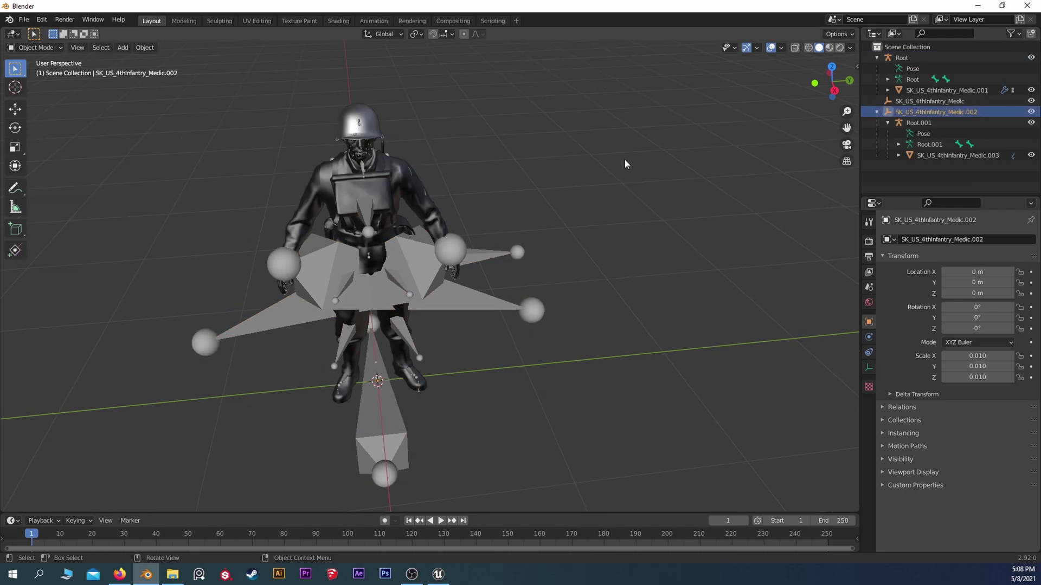
{"action": "middle_click_drag", "start_coordinate": [593, 170], "coordinate": [831, 138]}
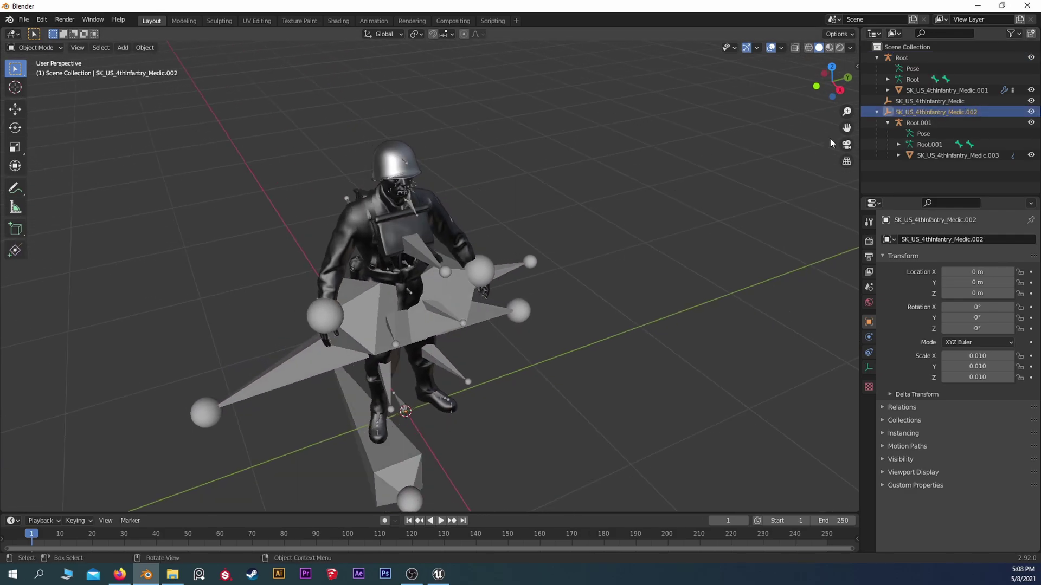
{"action": "left_click", "coordinate": [929, 122]}
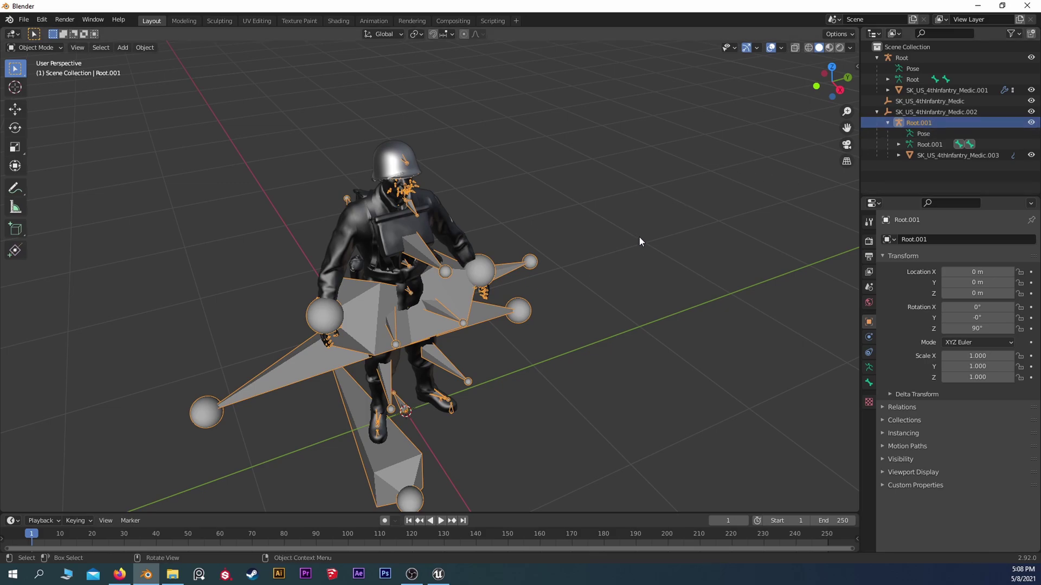
Rename Root.001 to 'Root', then undo the rename
{"action": "double_click", "coordinate": [937, 121]}
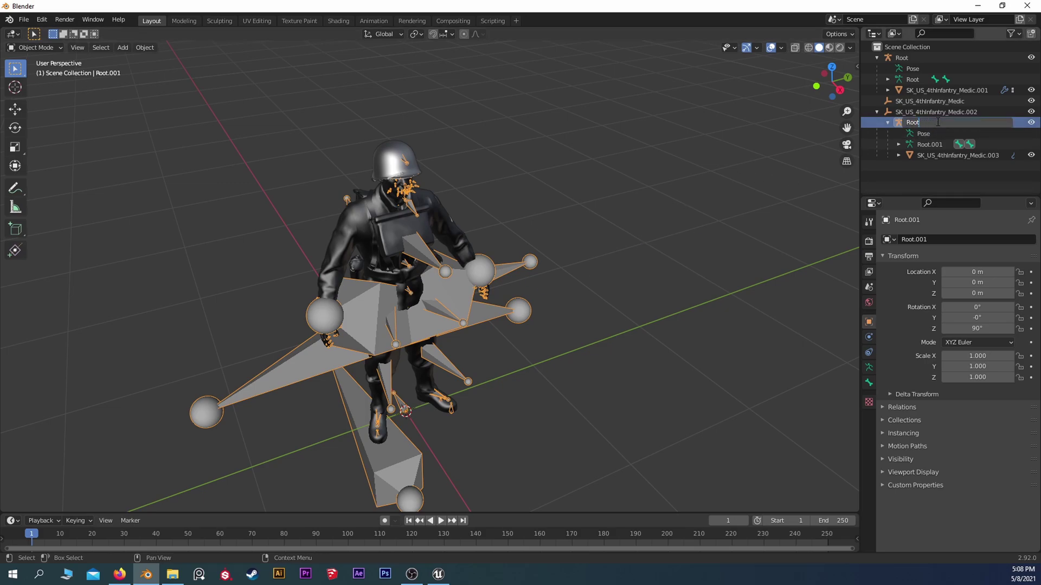
{"action": "type", "text": "Root"}
{"action": "key", "text": "Return"}
{"action": "left_click", "coordinate": [937, 58]}
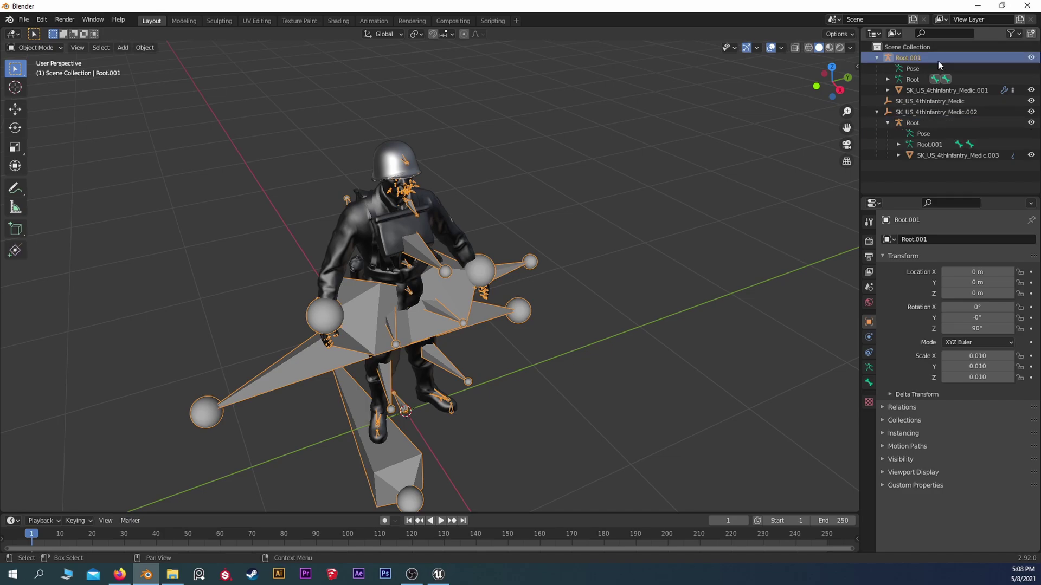
{"action": "mouse_move", "coordinate": [660, 178]}
{"action": "middle_mouse_down"}
{"action": "mouse_move", "coordinate": [580, 185]}
{"action": "mouse_move", "coordinate": [668, 171]}
{"action": "middle_mouse_up"}
{"action": "key", "text": "ctrl+z"}
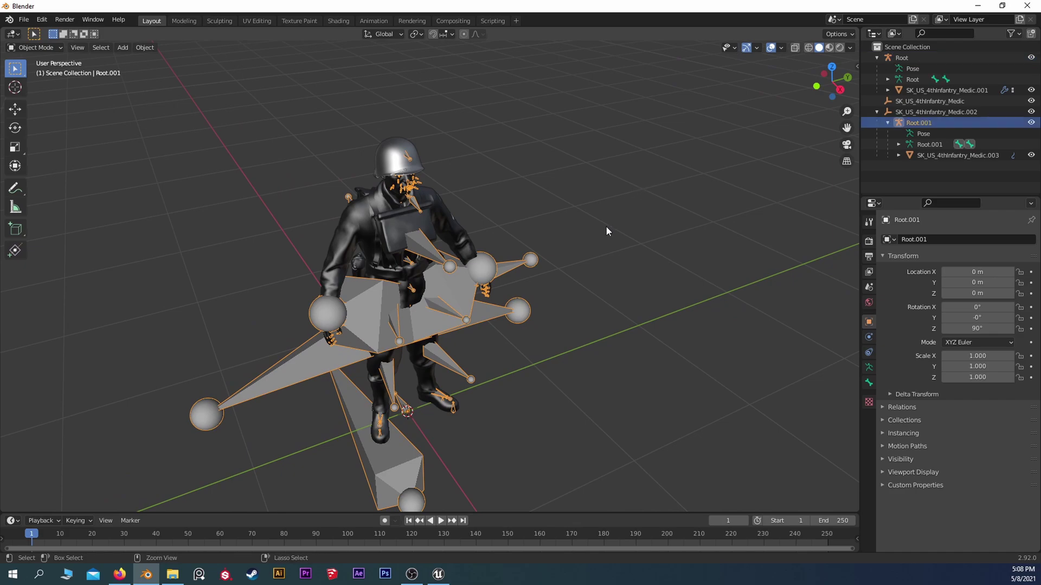
Undo back to before the second medic import
{"action": "key", "text": "ctrl+z"}
{"action": "key", "text": "ctrl+z"}
{"action": "key", "text": "ctrl+shift+z"}
{"action": "key", "text": "ctrl+z"}
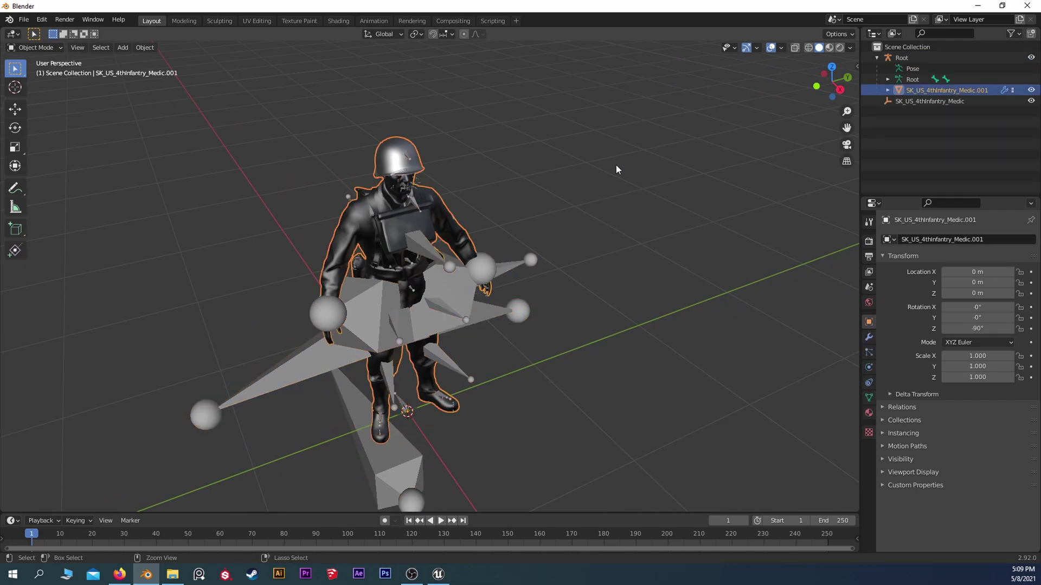
Create Collection 1 and move Root and the medic objects into it
{"action": "right_click", "coordinate": [902, 115]}
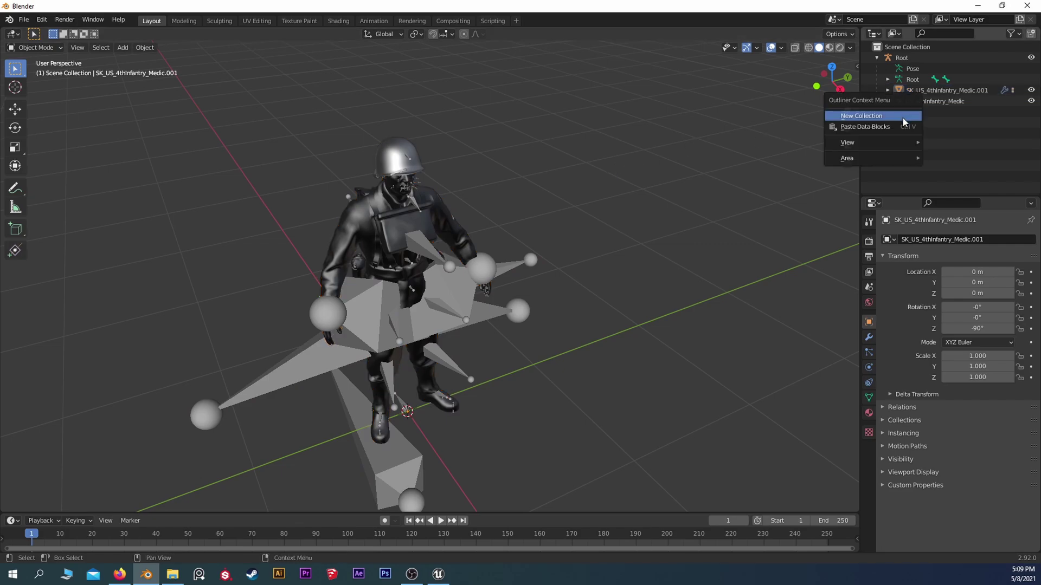
{"action": "left_click", "coordinate": [902, 118]}
{"action": "left_click_drag", "start_coordinate": [910, 67], "coordinate": [912, 63]}
{"action": "left_click", "coordinate": [914, 69]}
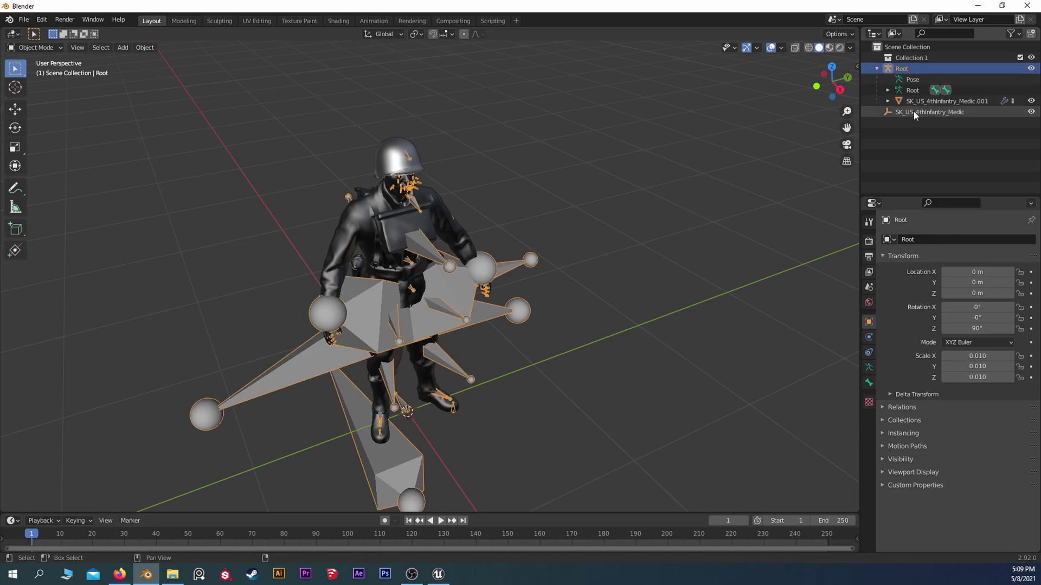
{"action": "left_click", "coordinate": [912, 112], "text": "shift"}
{"action": "left_click_drag", "start_coordinate": [912, 111], "coordinate": [912, 59]}
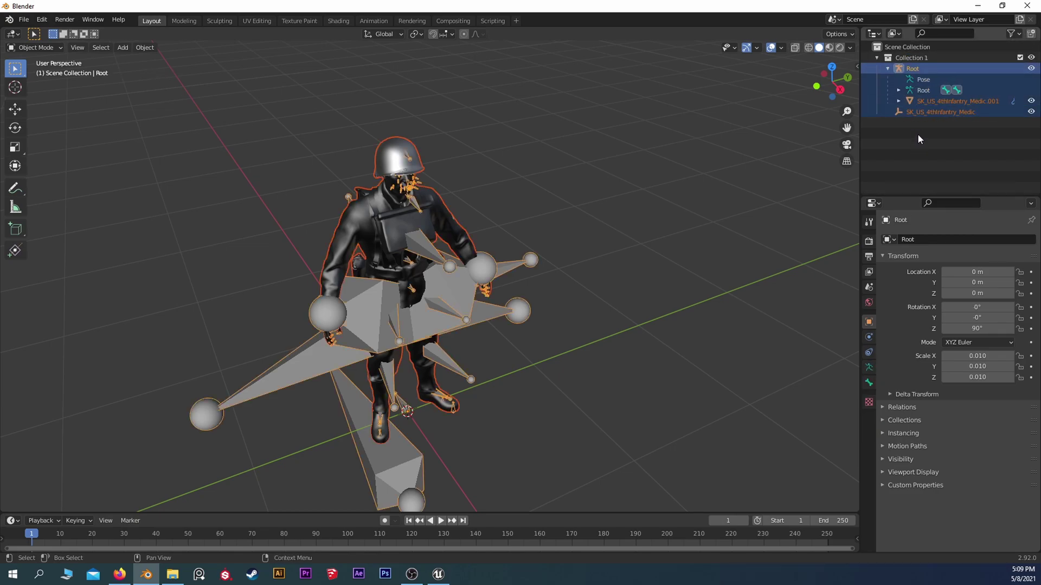
{"action": "left_click", "coordinate": [917, 138]}
{"action": "left_click", "coordinate": [878, 57]}
Add an empty Collection 2 and make it the active collection
{"action": "right_click", "coordinate": [910, 80]}
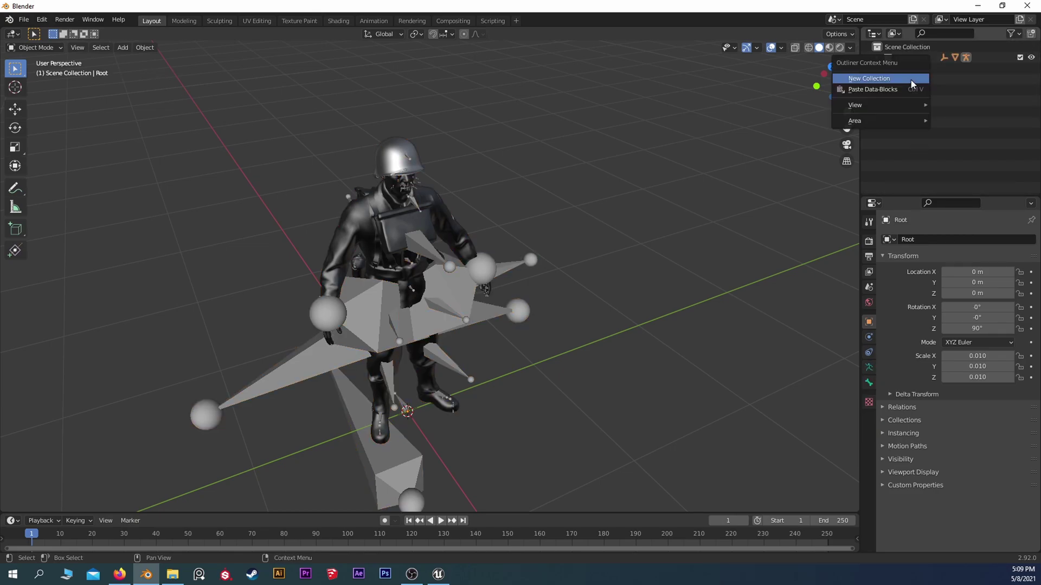
{"action": "left_click", "coordinate": [911, 78]}
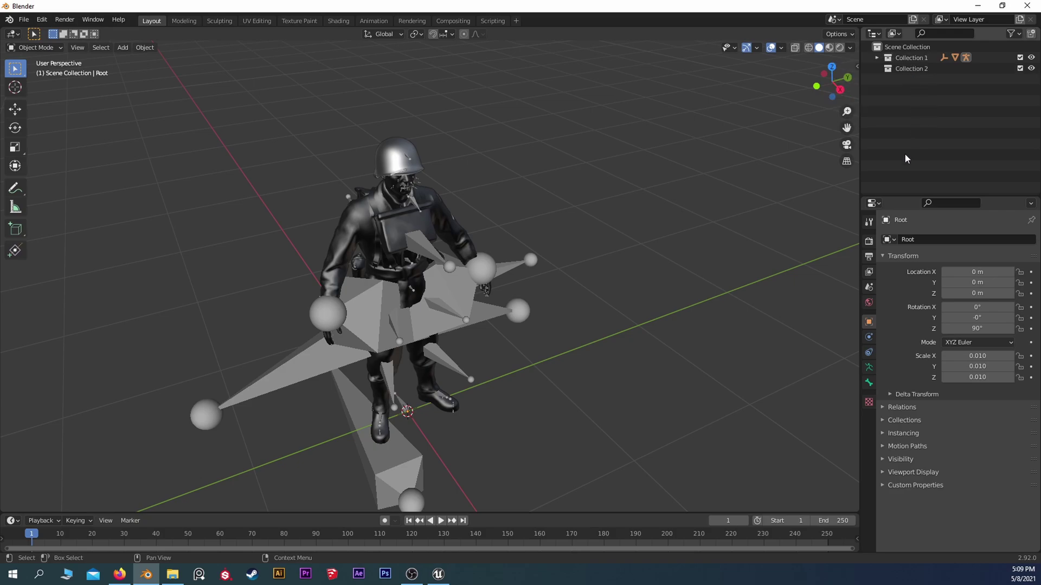
{"action": "left_click", "coordinate": [911, 69]}
Import the medic FBX into Collection 2 as Root.001 with SK_US_4thInfantry_Medic.003
{"action": "left_click", "coordinate": [24, 20]}
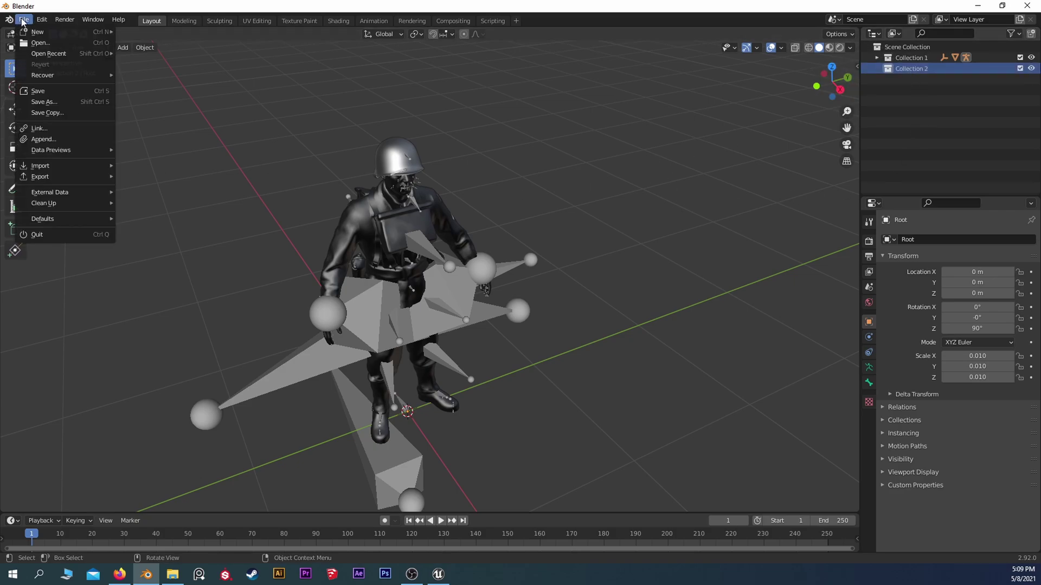
{"action": "mouse_move", "coordinate": [60, 178]}
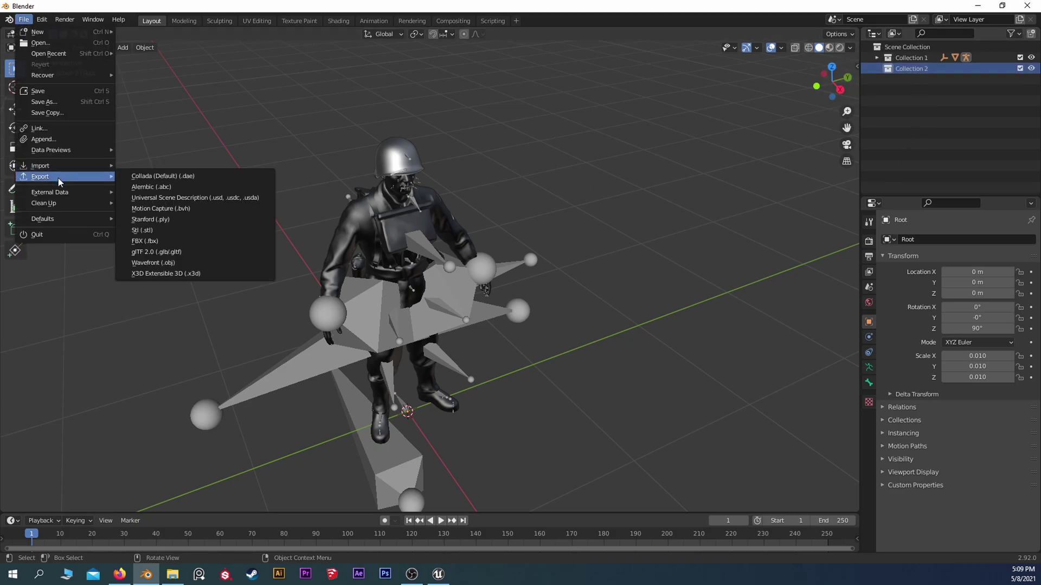
{"action": "left_click", "coordinate": [165, 244]}
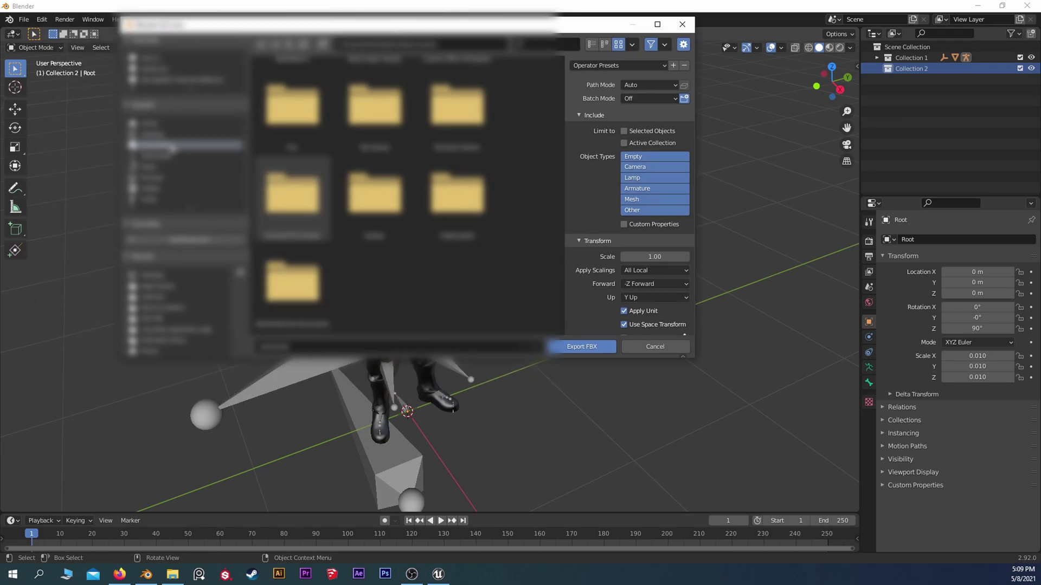
{"action": "left_click", "coordinate": [161, 124]}
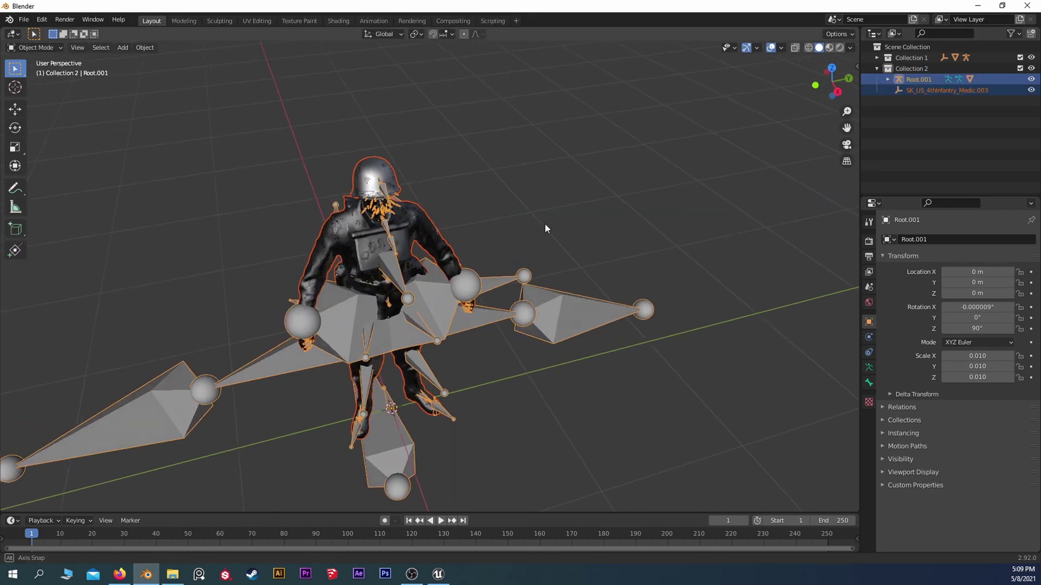
Deselect all objects and hide Collection 2 from the viewport
{"action": "right_click", "coordinate": [494, 216]}
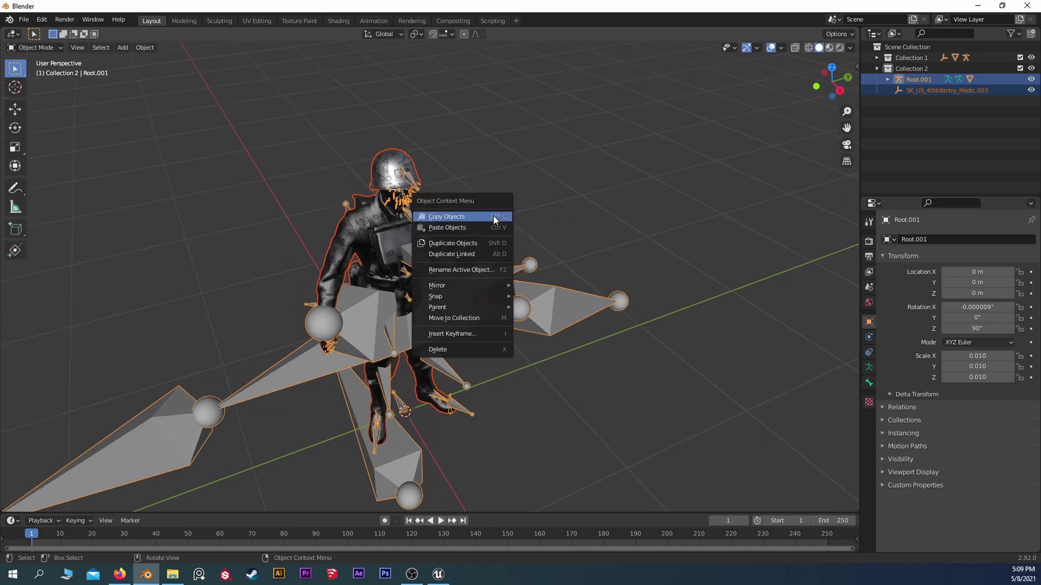
{"action": "left_click", "coordinate": [561, 239]}
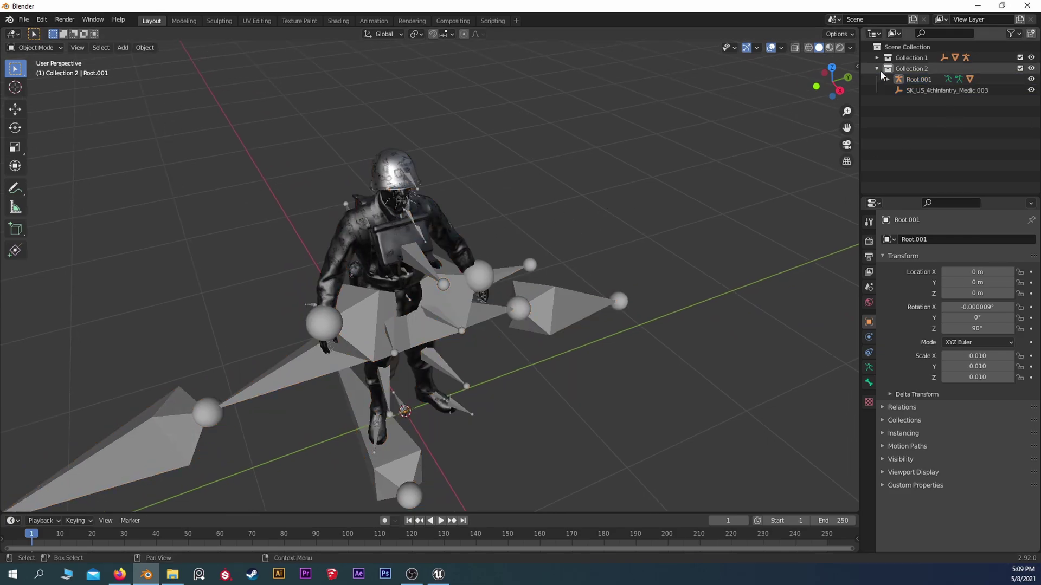
{"action": "left_click", "coordinate": [1031, 68]}
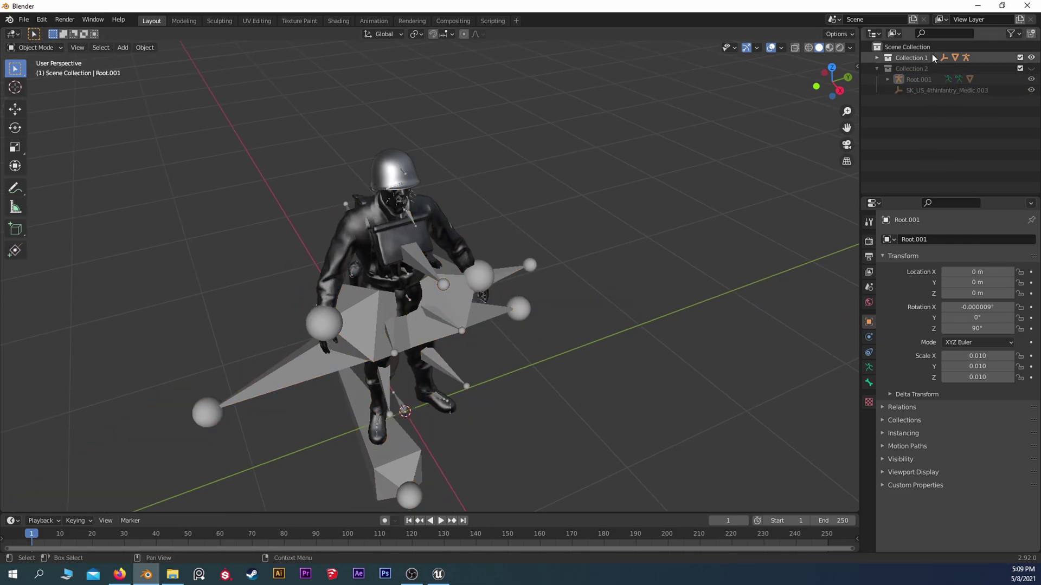
Clear the parent of Collection 1's Root armature while keeping its transformation
{"action": "left_click", "coordinate": [877, 58]}
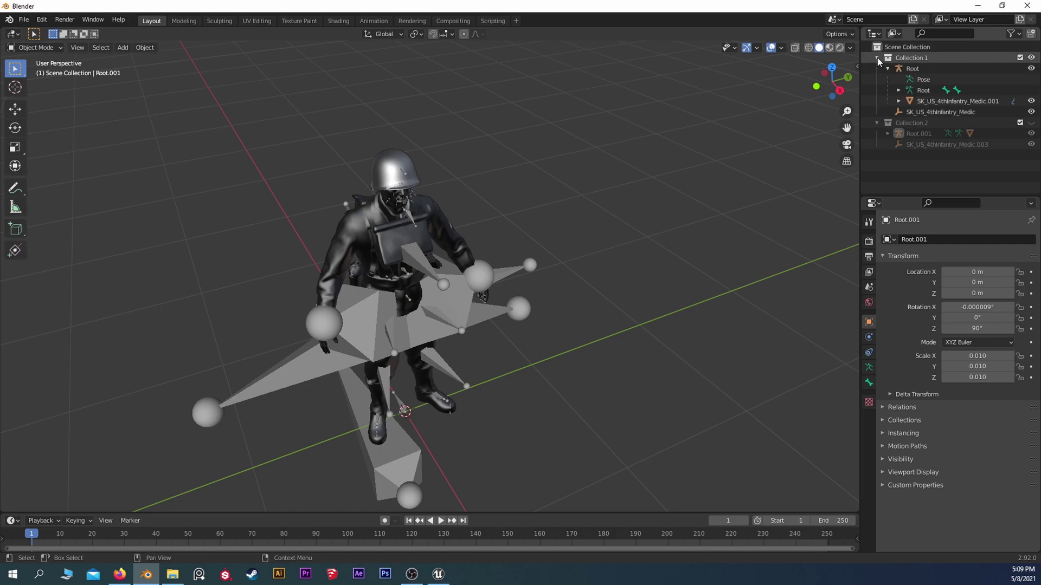
{"action": "left_click", "coordinate": [937, 68]}
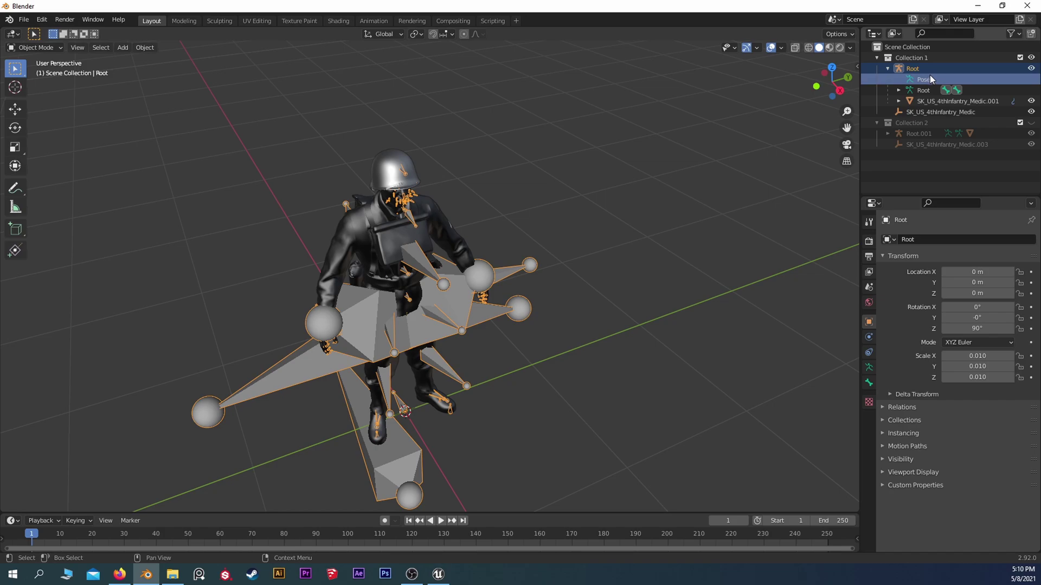
{"action": "key", "text": "alt+p"}
{"action": "left_click", "coordinate": [470, 314]}
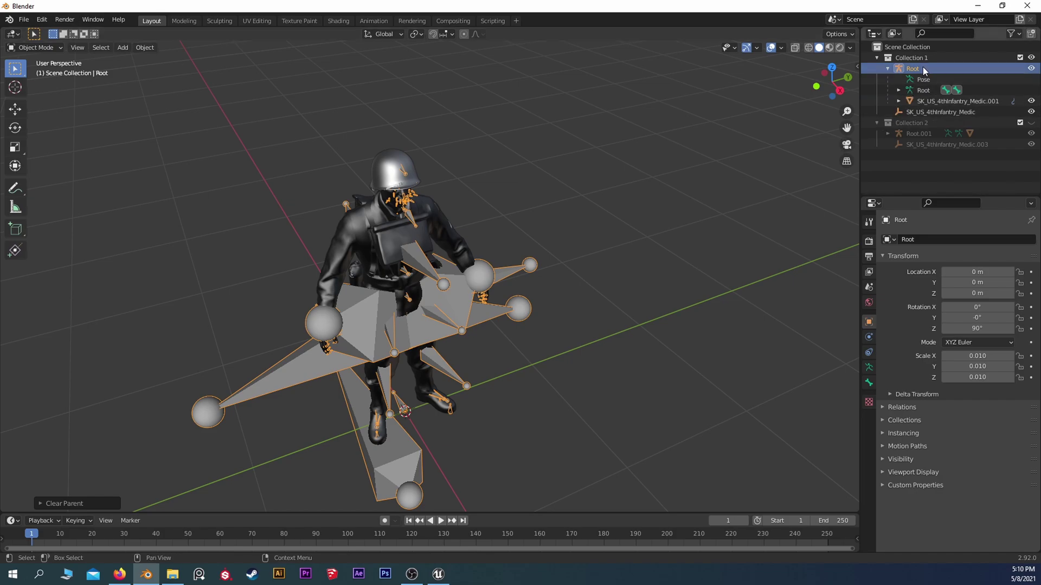
Zoom in on the soldier and select the SK_US_4thInfantry_Medic.001 mesh
{"action": "middle_click_drag", "start_coordinate": [434, 271], "coordinate": [448, 288]}
{"action": "scroll", "coordinate": [389, 220], "scroll_direction": "up", "scroll_amount": 5}
{"action": "scroll", "coordinate": [388, 220], "scroll_direction": "down", "scroll_amount": 5}
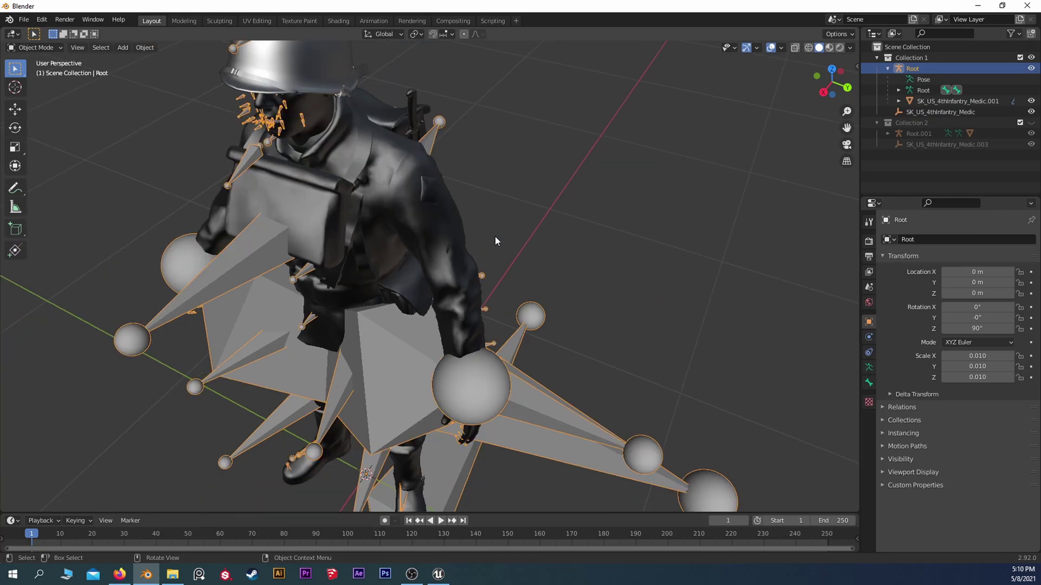
{"action": "scroll", "coordinate": [541, 301], "scroll_direction": "up", "scroll_amount": 3}
{"action": "left_click", "coordinate": [413, 285]}
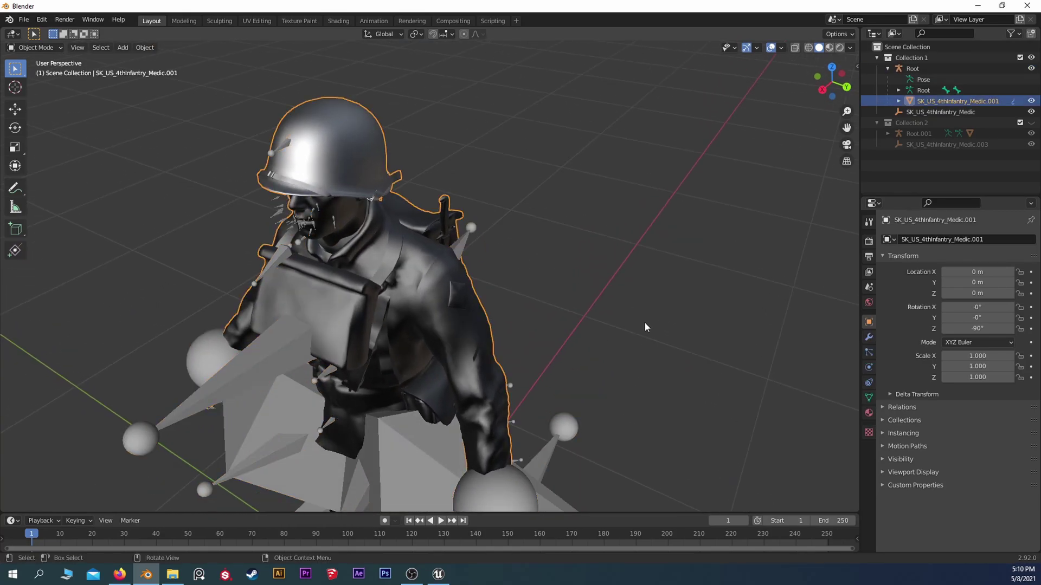
Enter Edit Mode and select the loose square patch on the medic's shoulder
{"action": "key", "text": "Tab"}
{"action": "scroll", "coordinate": [460, 306], "scroll_direction": "up", "scroll_amount": 8}
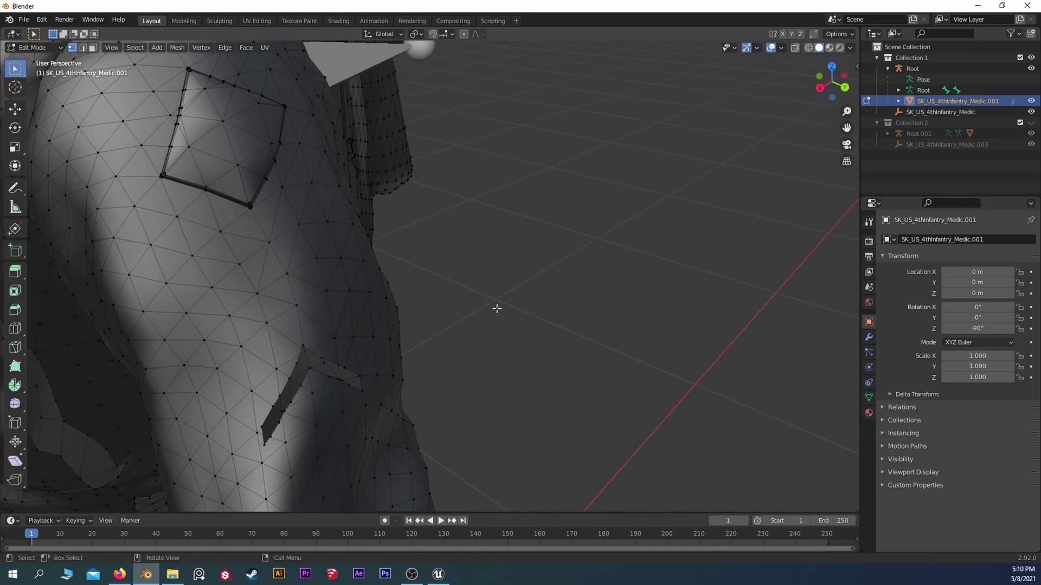
{"action": "middle_click_drag", "start_coordinate": [359, 238], "coordinate": [299, 363], "text": "shift"}
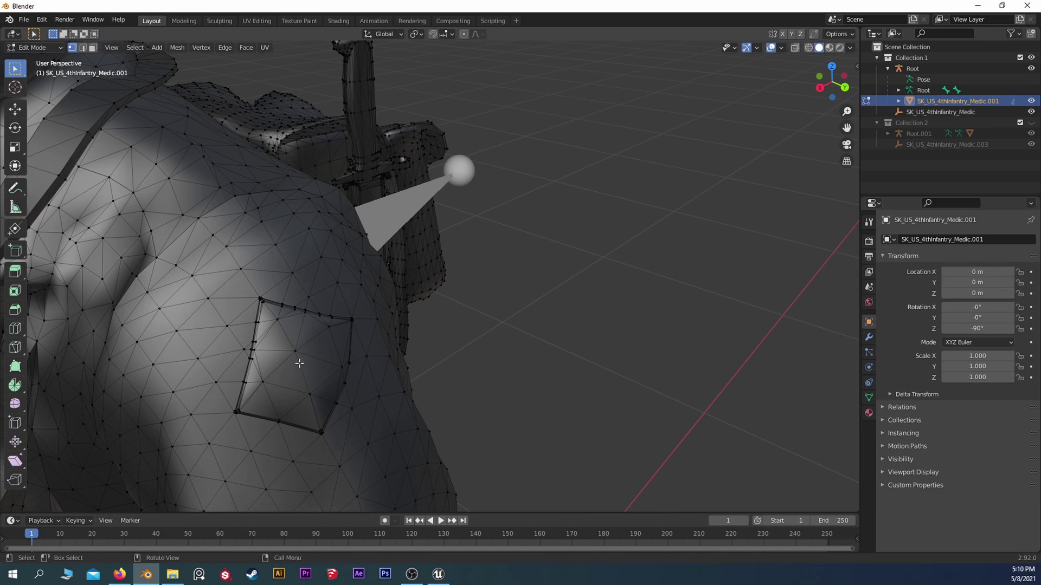
{"action": "key", "text": "l"}
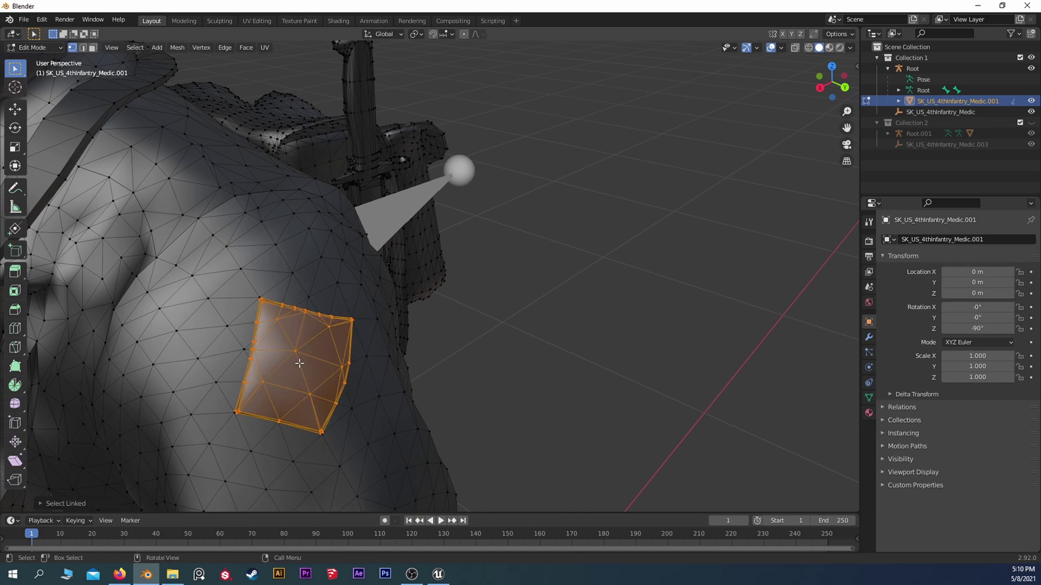
{"action": "left_click", "coordinate": [487, 355]}
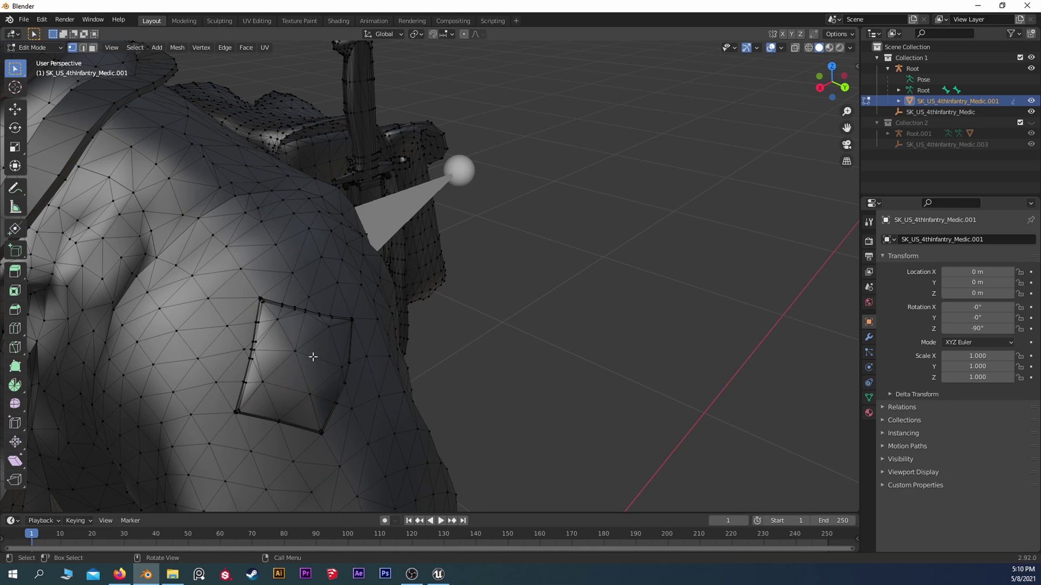
{"action": "key", "text": "l"}
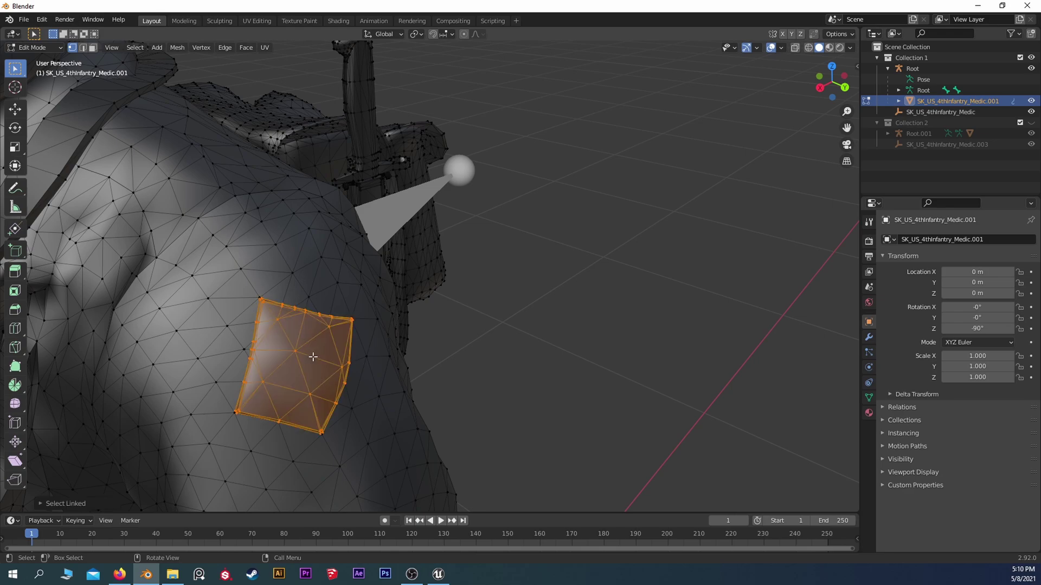
{"action": "key", "text": "g"}
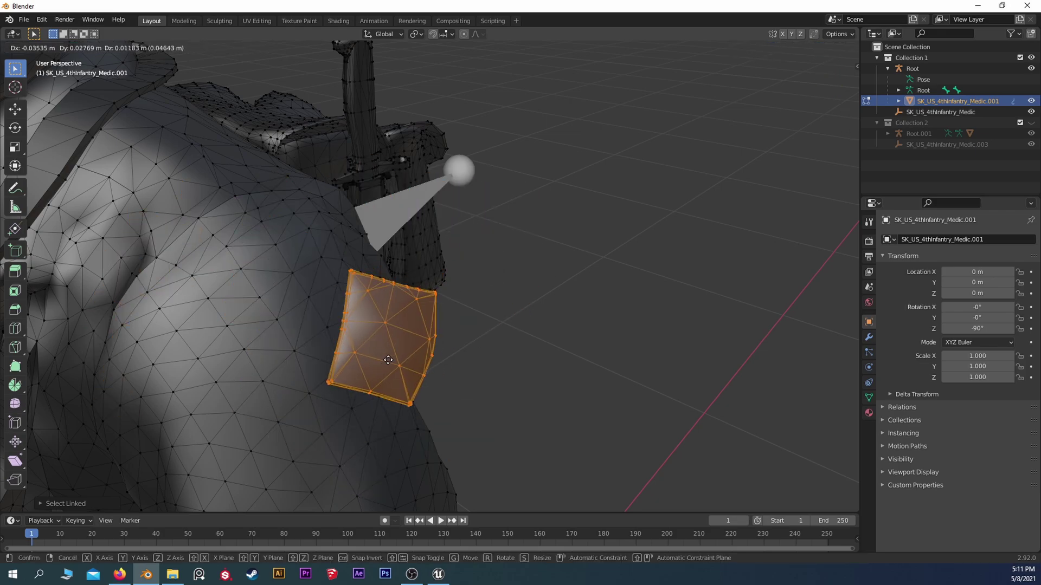
{"action": "left_click", "coordinate": [370, 387]}
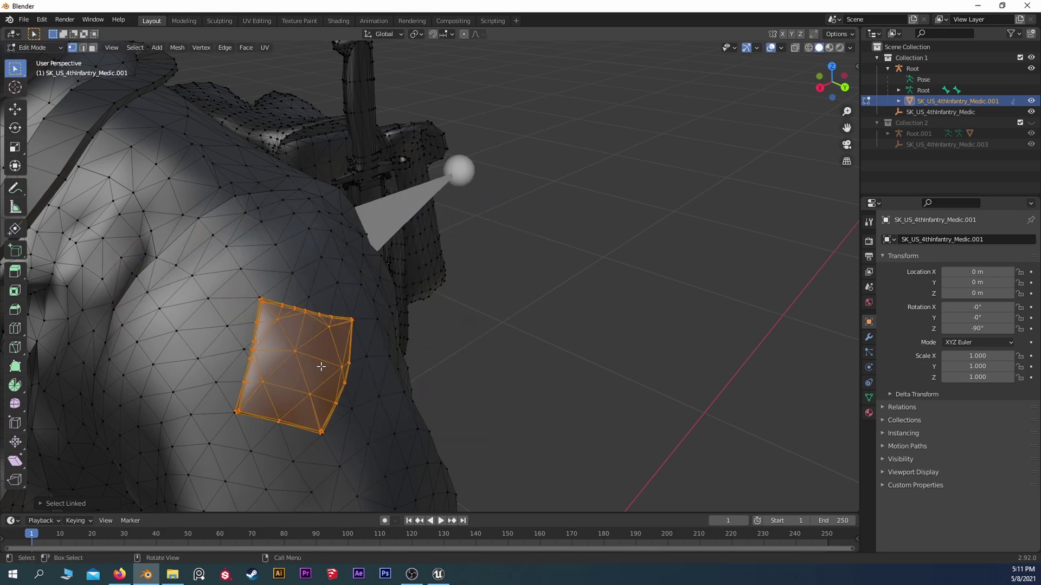
Delete the shoulder patch's vertices and return to Object Mode
{"action": "left_click", "coordinate": [869, 413]}
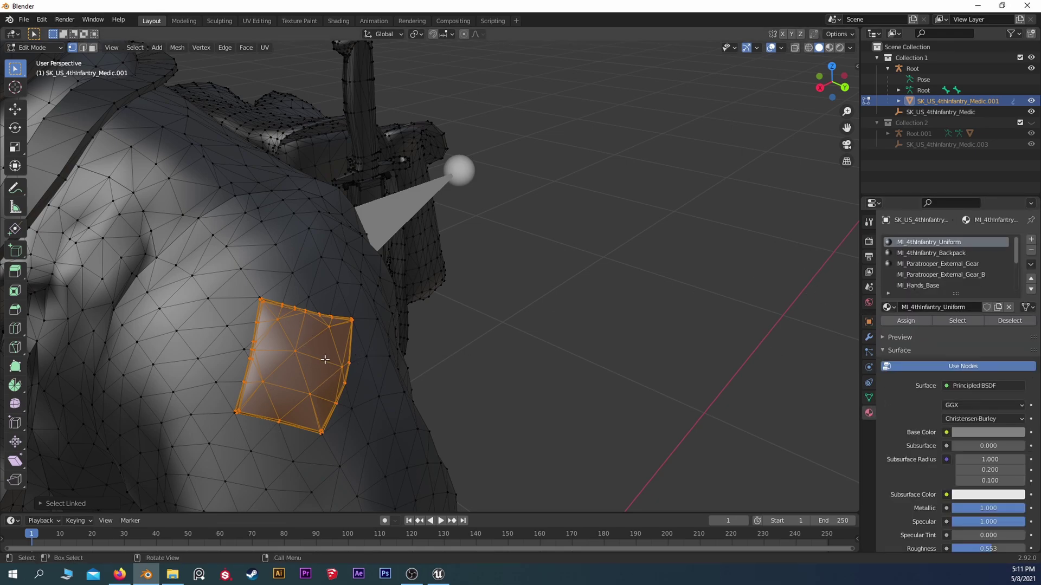
{"action": "middle_click_drag", "start_coordinate": [343, 356], "coordinate": [576, 382]}
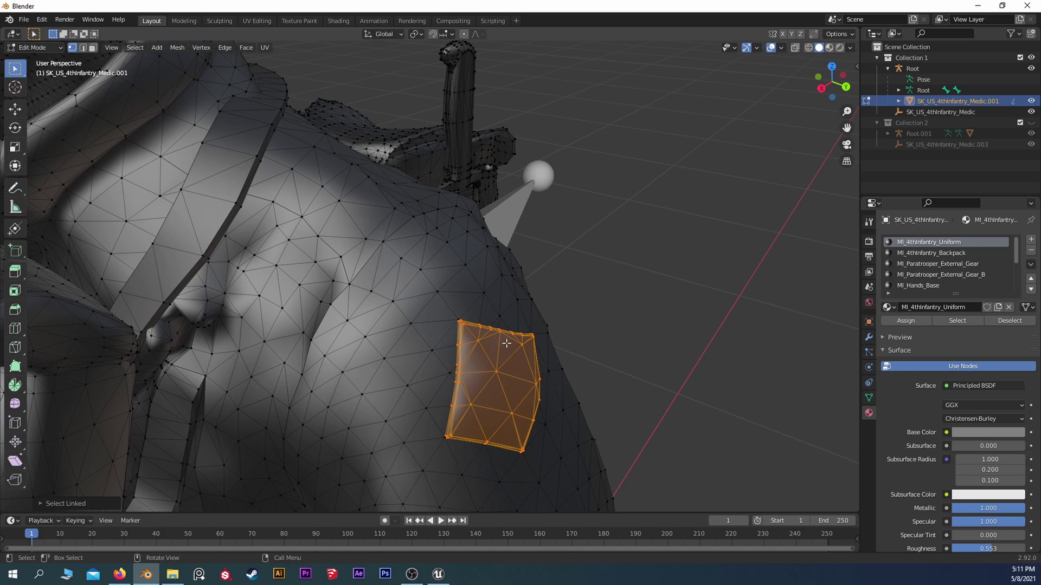
{"action": "key", "text": "x"}
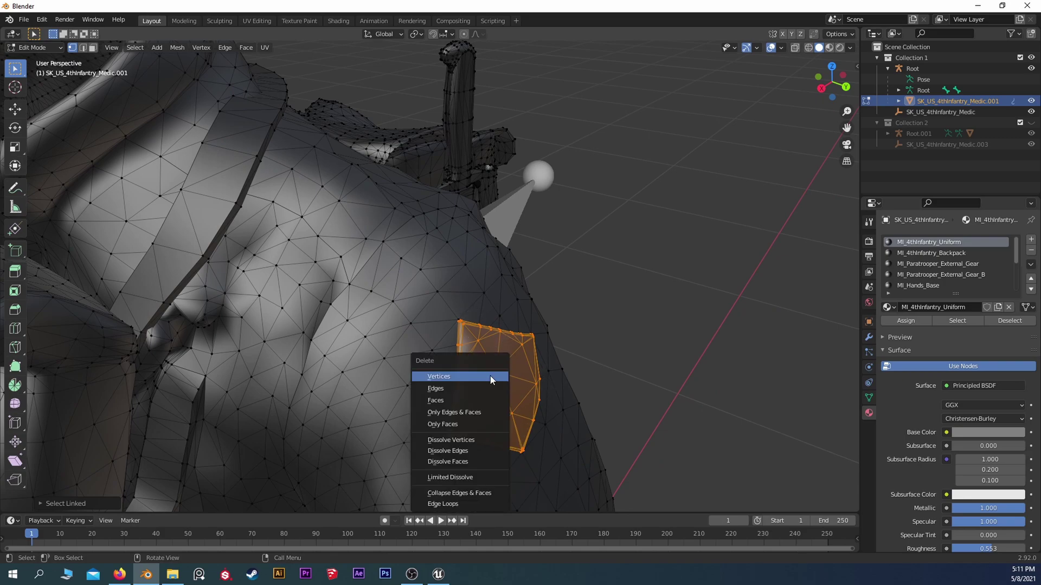
{"action": "left_click", "coordinate": [490, 376]}
{"action": "key", "text": "Home"}
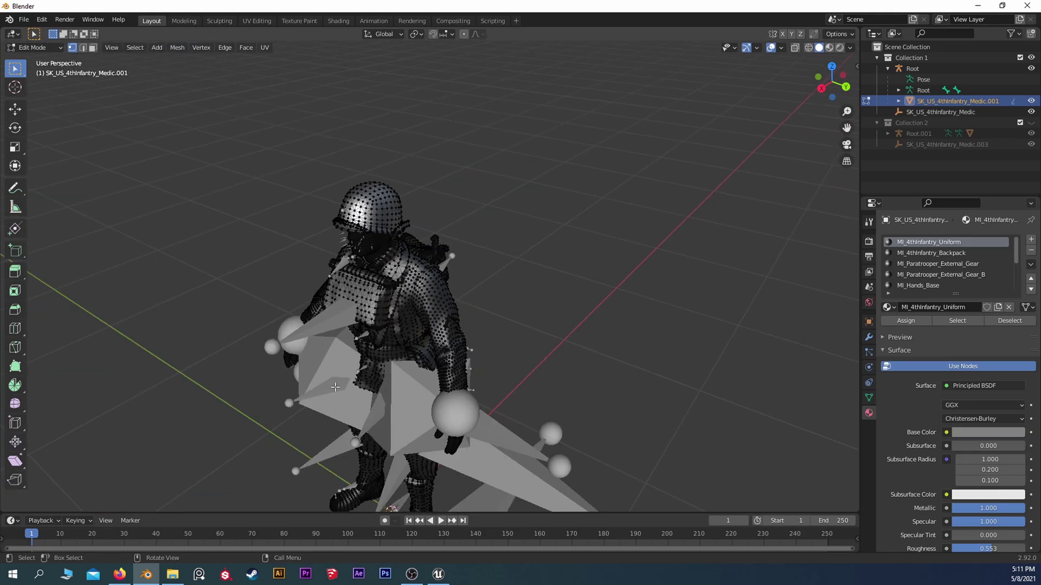
{"action": "middle_click_drag", "start_coordinate": [328, 379], "coordinate": [542, 341]}
{"action": "key", "text": "Tab"}
{"action": "scroll", "coordinate": [552, 284], "scroll_direction": "down", "scroll_amount": 3}
Select all objects, including the armature, and begin an FBX export
{"action": "key", "text": "a"}
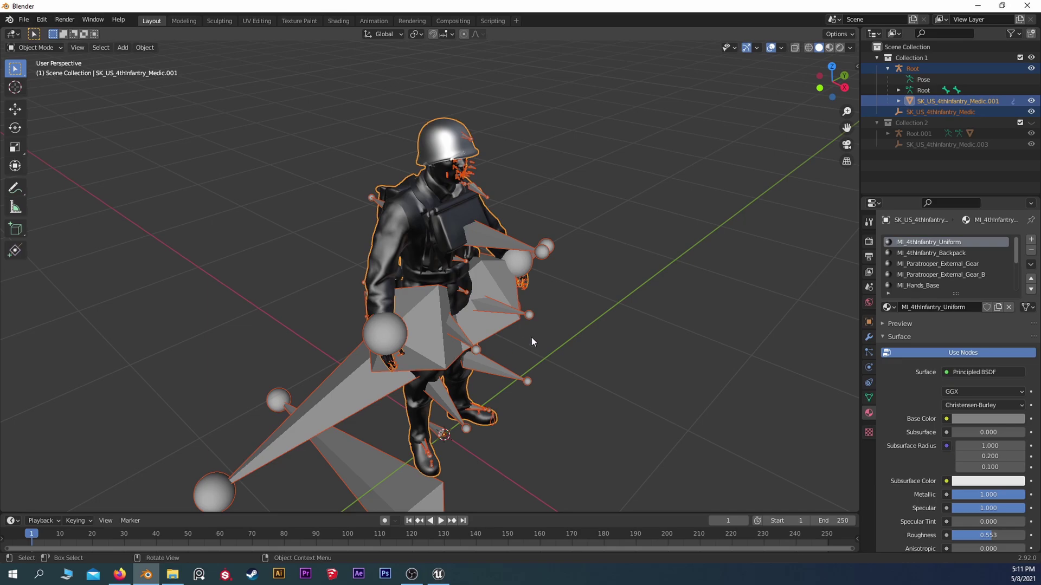
{"action": "left_click", "coordinate": [24, 20]}
{"action": "mouse_move", "coordinate": [61, 181]}
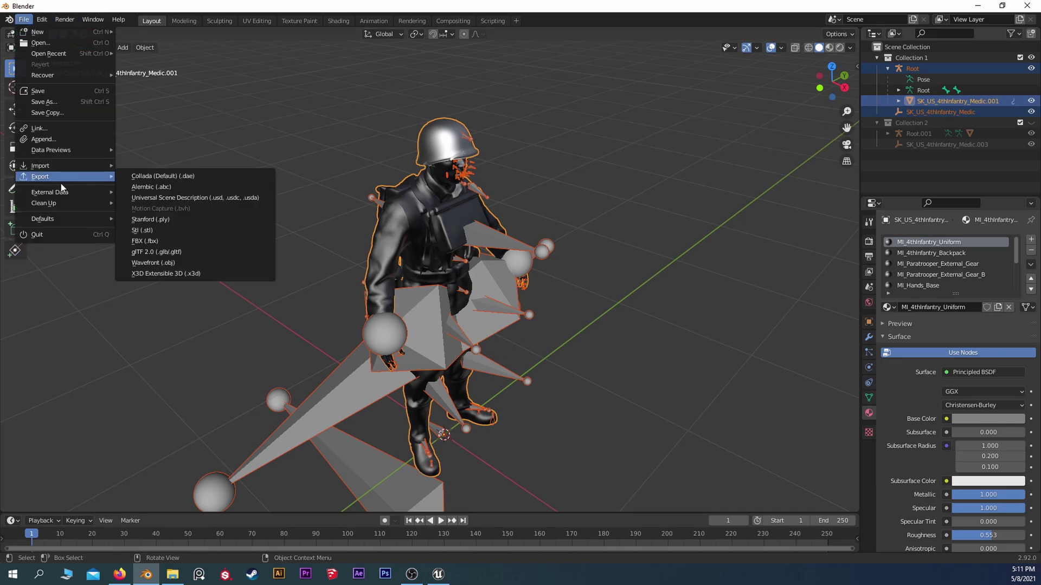
{"action": "left_click", "coordinate": [160, 239]}
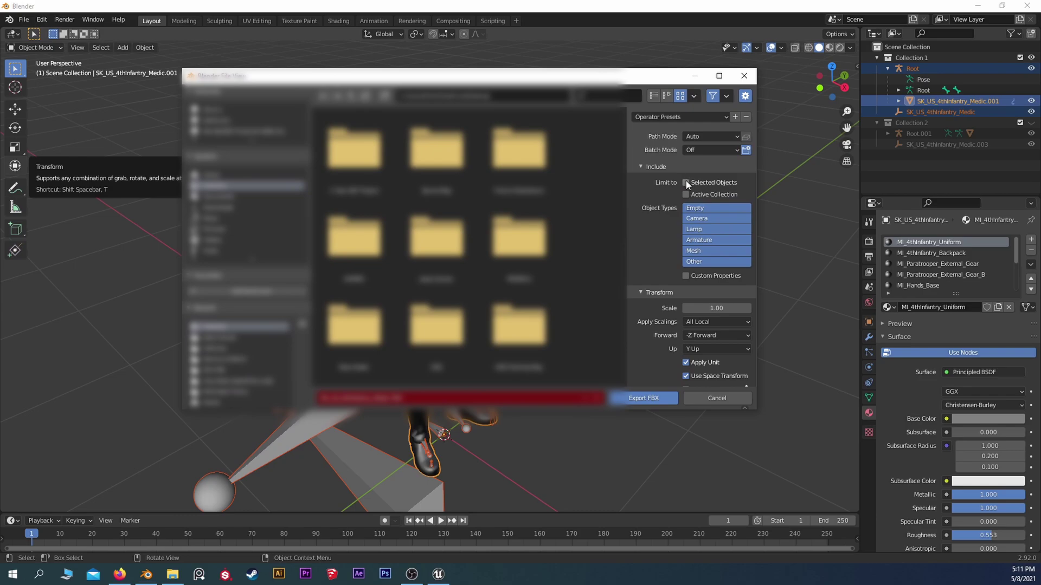
Turn off Add Leaf Bones in the FBX armature export settings
{"action": "scroll", "coordinate": [668, 193], "scroll_direction": "down", "scroll_amount": 2}
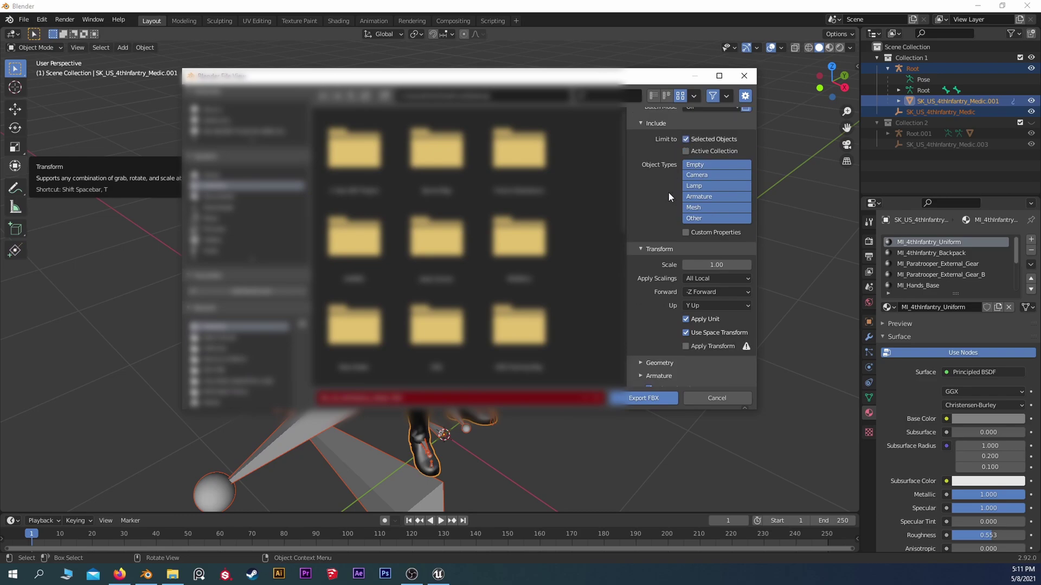
{"action": "scroll", "coordinate": [648, 193], "scroll_direction": "down", "scroll_amount": 1}
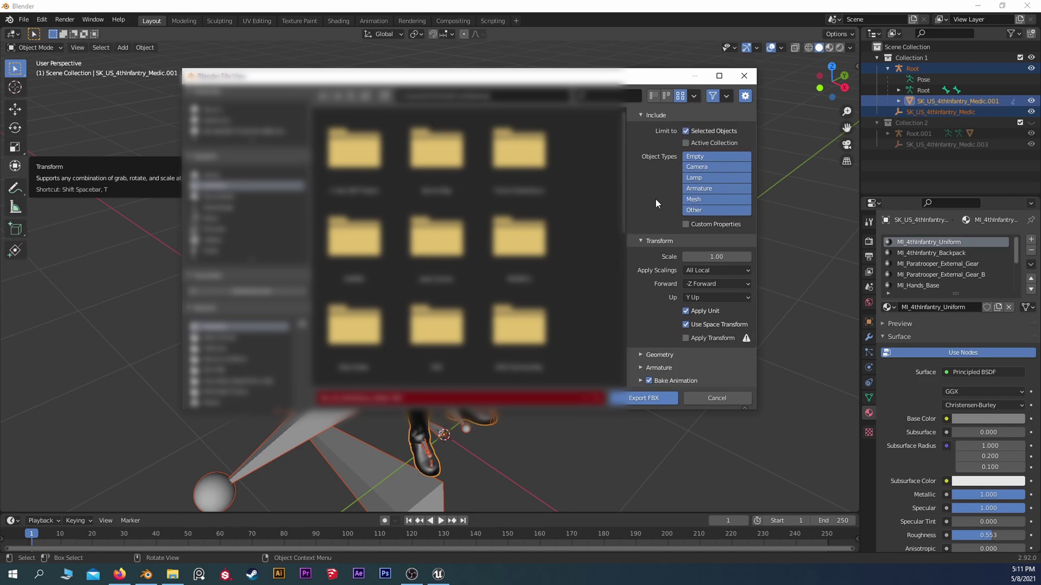
{"action": "left_click", "coordinate": [641, 367]}
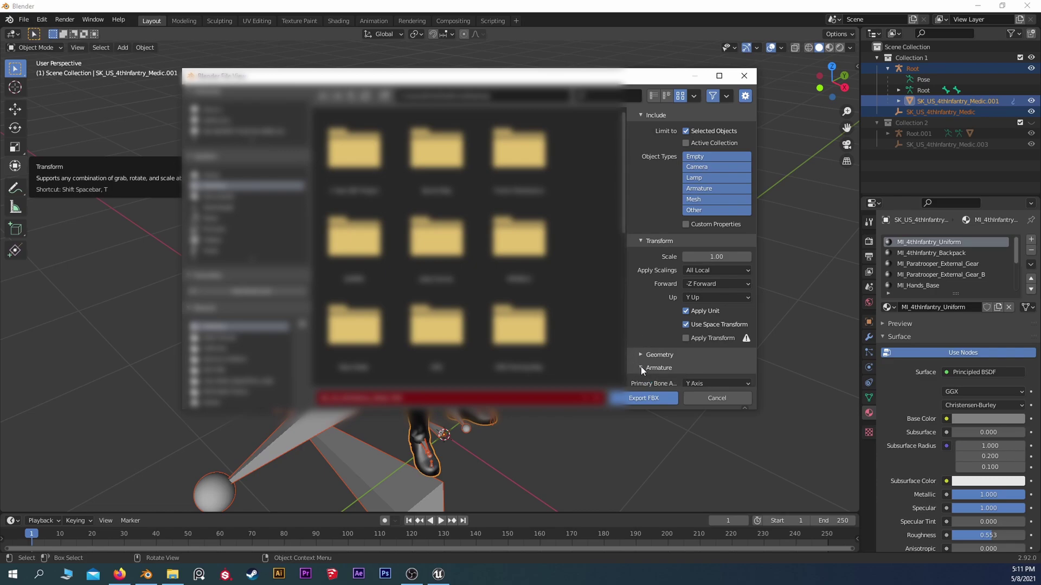
{"action": "scroll", "coordinate": [688, 294], "scroll_direction": "down", "scroll_amount": 3}
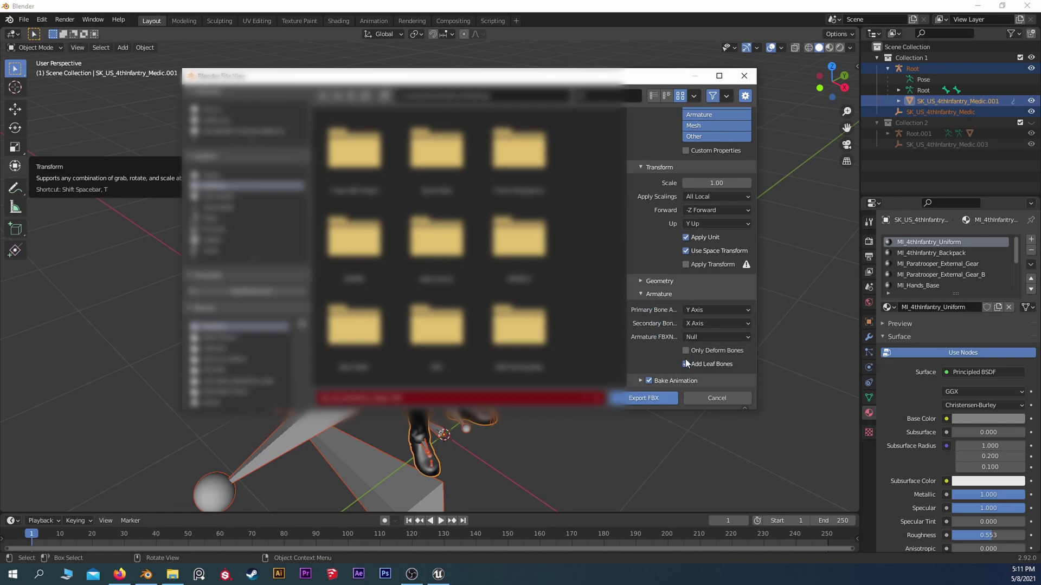
{"action": "left_click", "coordinate": [687, 364]}
{"action": "scroll", "coordinate": [658, 356], "scroll_direction": "up", "scroll_amount": 5}
{"action": "scroll", "coordinate": [660, 347], "scroll_direction": "down", "scroll_amount": 4}
{"action": "scroll", "coordinate": [662, 345], "scroll_direction": "down", "scroll_amount": 1}
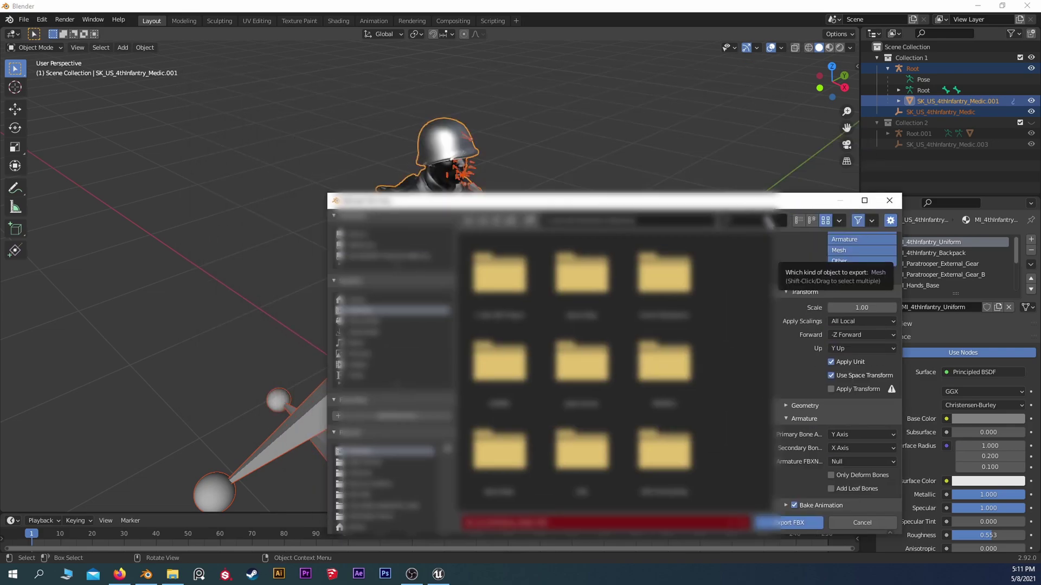
{"action": "left_click_drag", "start_coordinate": [759, 203], "coordinate": [593, 71]}
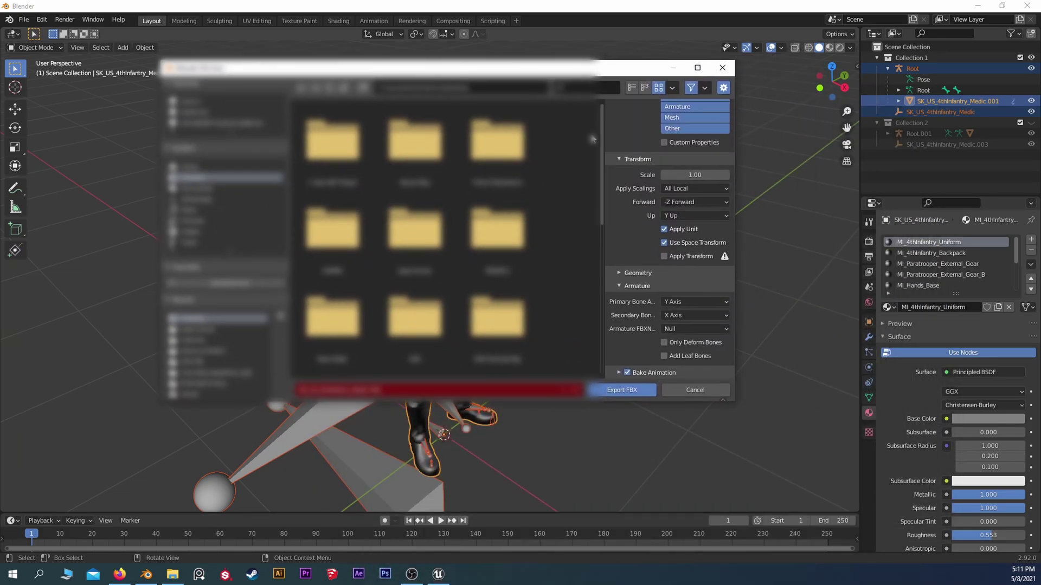
{"action": "scroll", "coordinate": [565, 251], "scroll_direction": "down", "scroll_amount": 4}
{"action": "scroll", "coordinate": [564, 251], "scroll_direction": "down", "scroll_amount": 3}
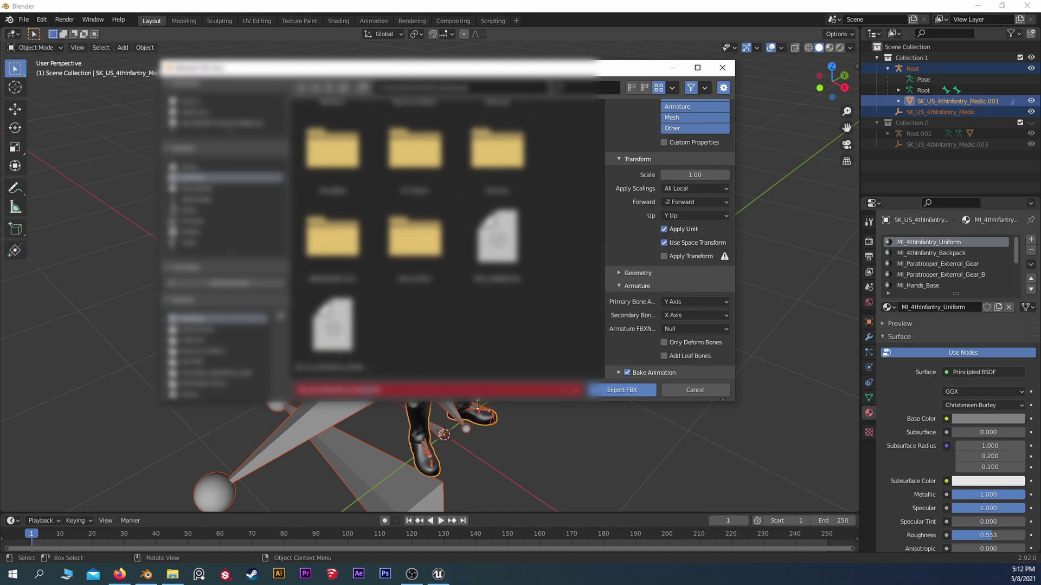
Append '_Ani' to the file name, export the FBX, and minimise Blender
{"action": "type", "text": "_Ani"}
{"action": "key", "text": "Return"}
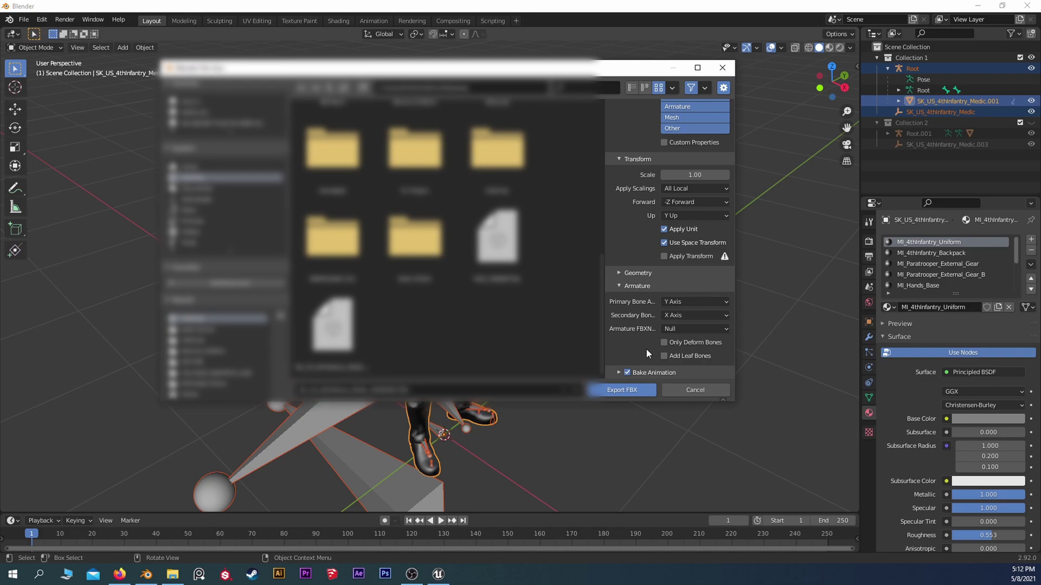
{"action": "scroll", "coordinate": [647, 326], "scroll_direction": "up", "scroll_amount": 5}
{"action": "scroll", "coordinate": [647, 320], "scroll_direction": "down", "scroll_amount": 5}
{"action": "left_click", "coordinate": [620, 390]}
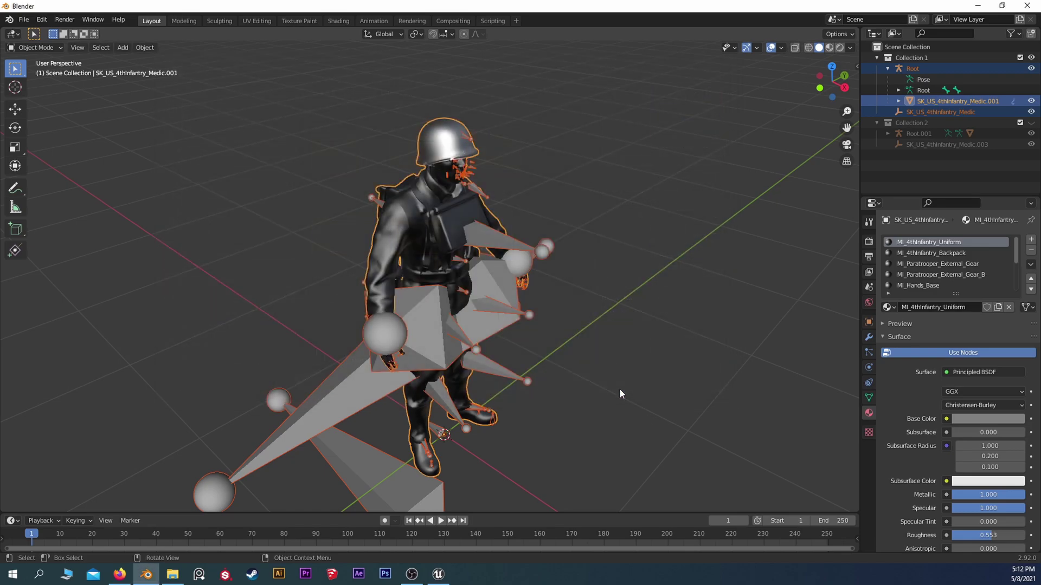
{"action": "left_click", "coordinate": [978, 7]}
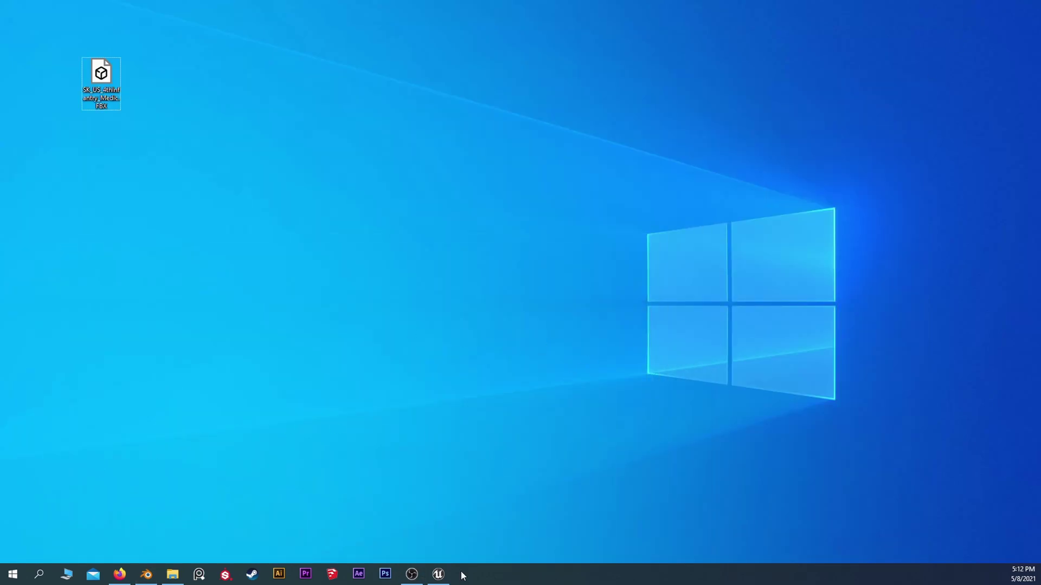
Bring Unreal Editor forward and clear the SK_US Content Browser search
{"action": "left_click", "coordinate": [438, 574]}
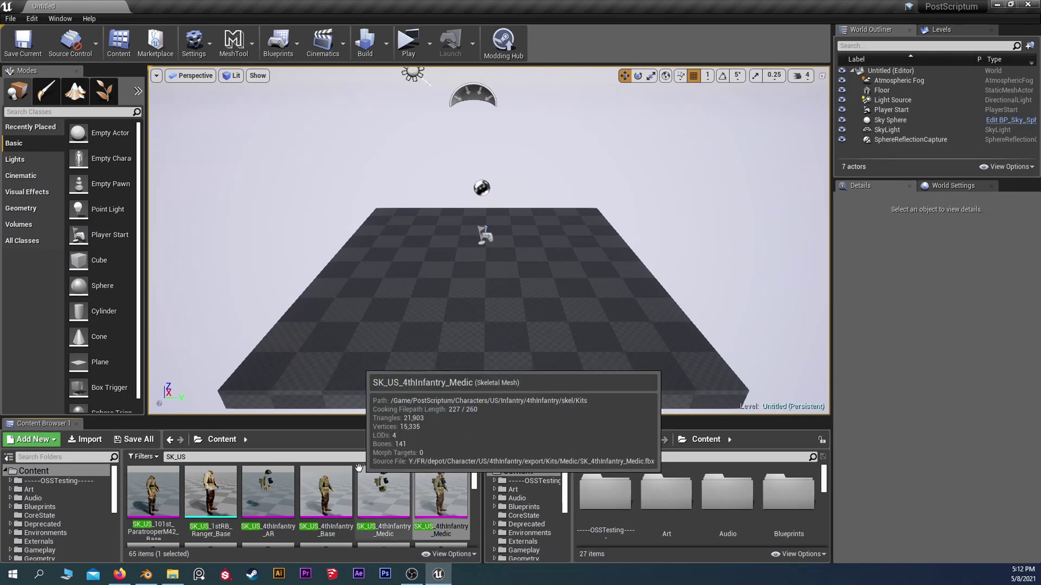
{"action": "left_click", "coordinate": [167, 458]}
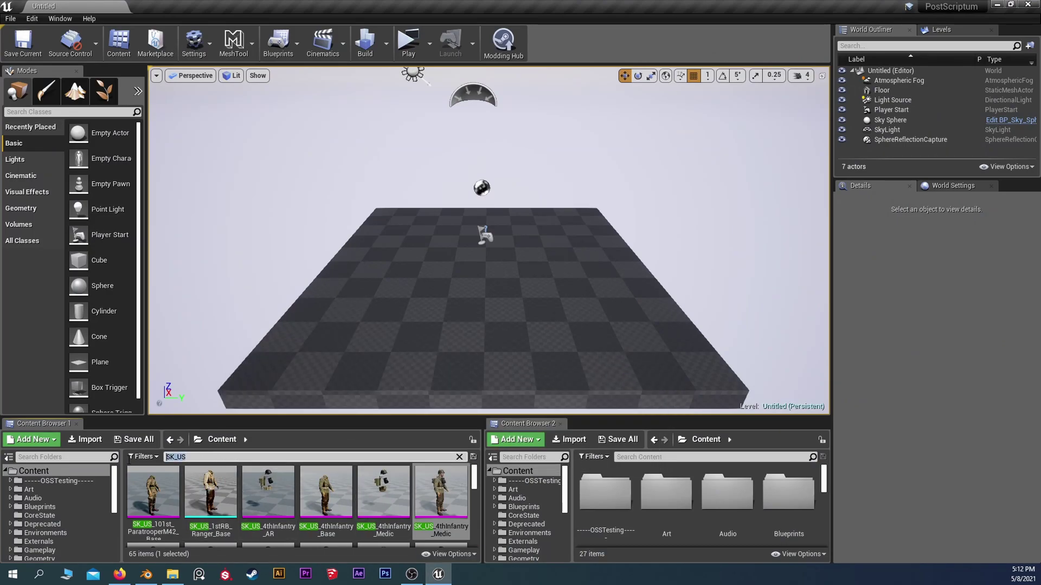
{"action": "key", "text": "BackSpace"}
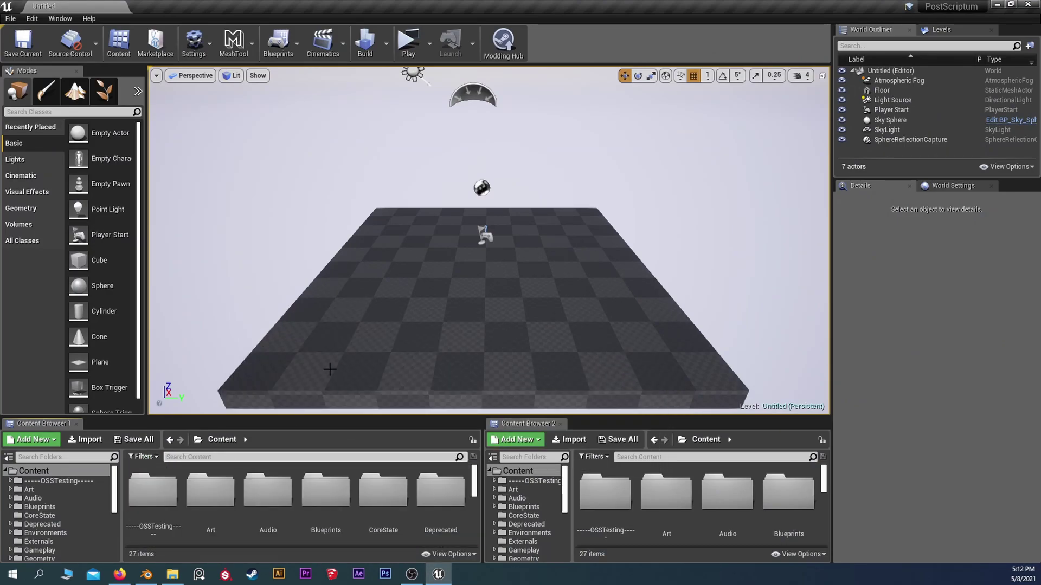
Open the -----OSSTesting----- folder and un-maximize the editor to expose the desktop
{"action": "scroll", "coordinate": [51, 532], "scroll_direction": "down", "scroll_amount": 2}
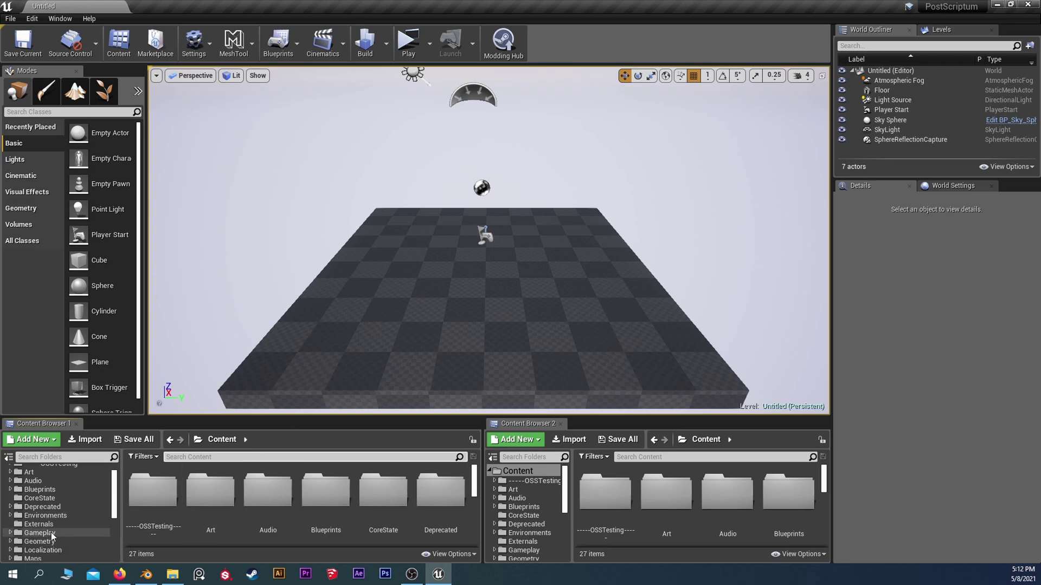
{"action": "scroll", "coordinate": [51, 532], "scroll_direction": "up", "scroll_amount": 2}
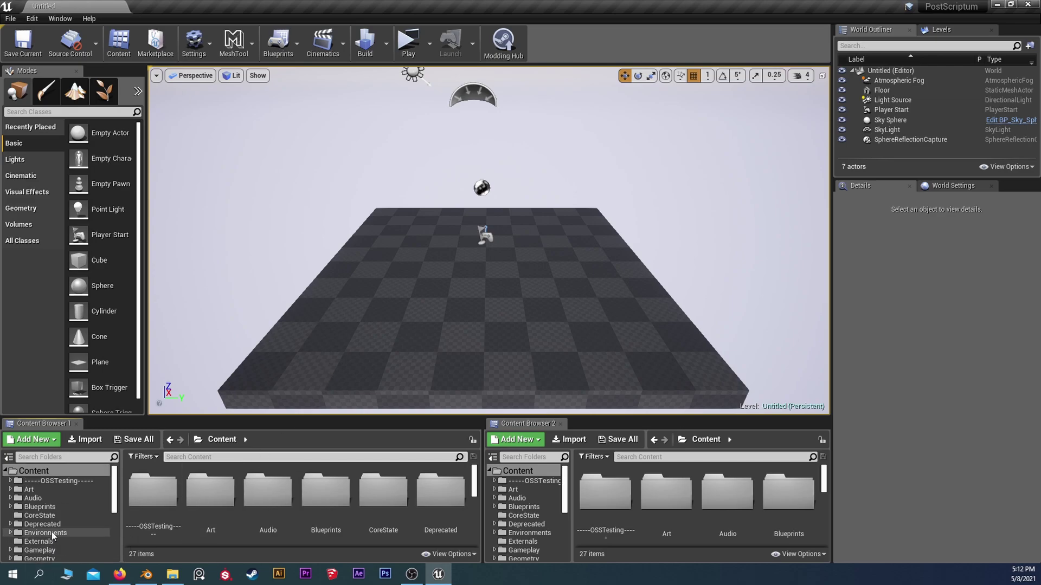
{"action": "left_click", "coordinate": [69, 480]}
{"action": "left_click", "coordinate": [310, 507]}
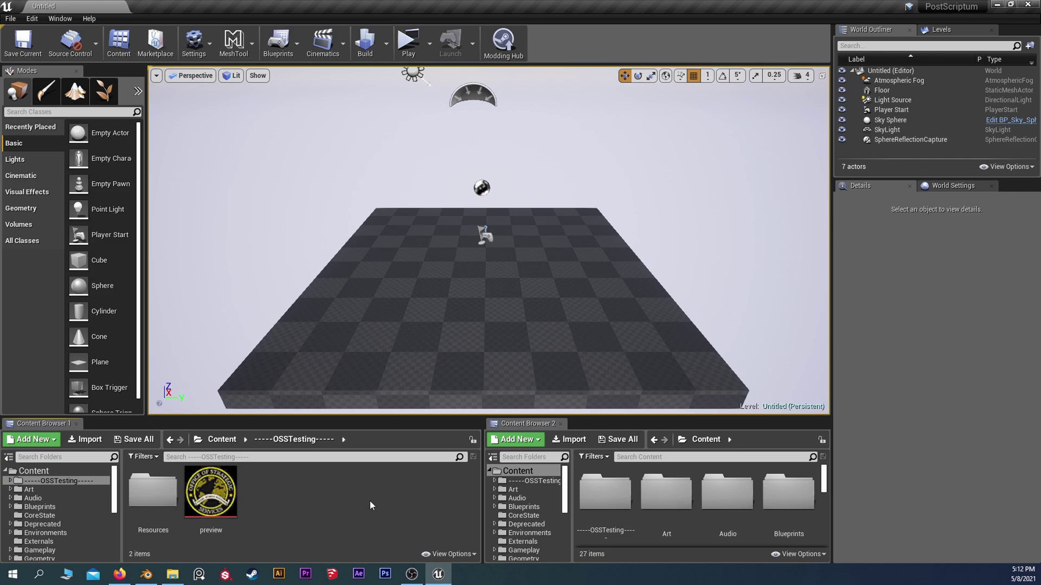
{"action": "left_click_drag", "start_coordinate": [710, 10], "coordinate": [774, 19]}
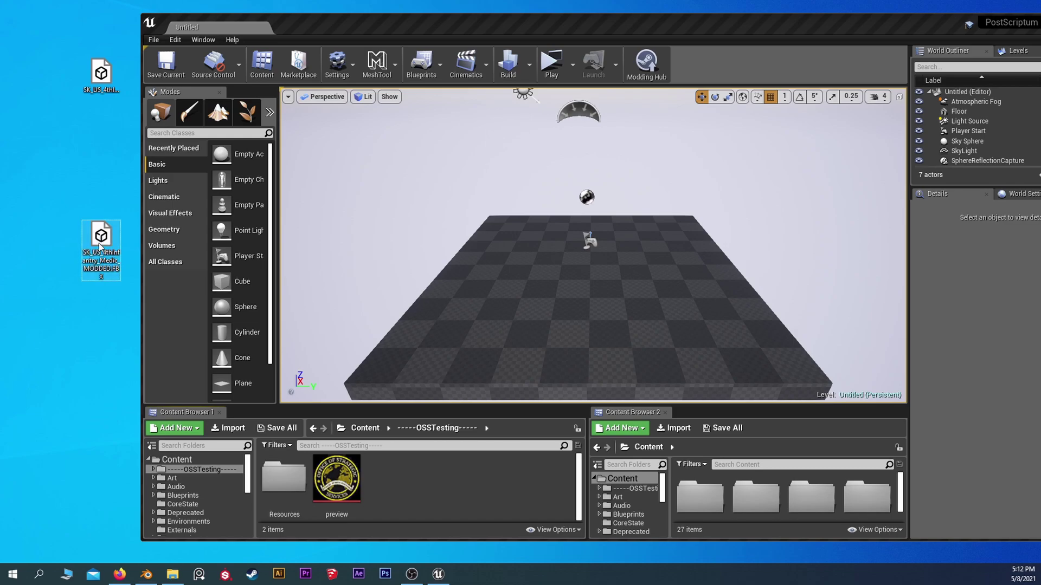
Drag the exported medic FBX from the desktop into the OSSTesting folder
{"action": "left_click_drag", "start_coordinate": [99, 247], "coordinate": [451, 478]}
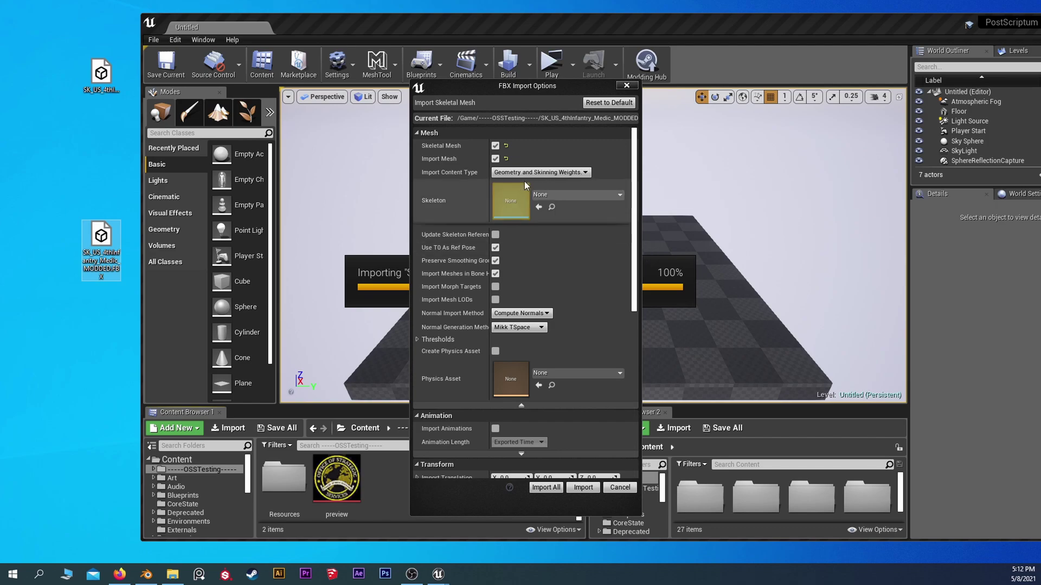
{"action": "scroll", "coordinate": [499, 244], "scroll_direction": "down", "scroll_amount": 3}
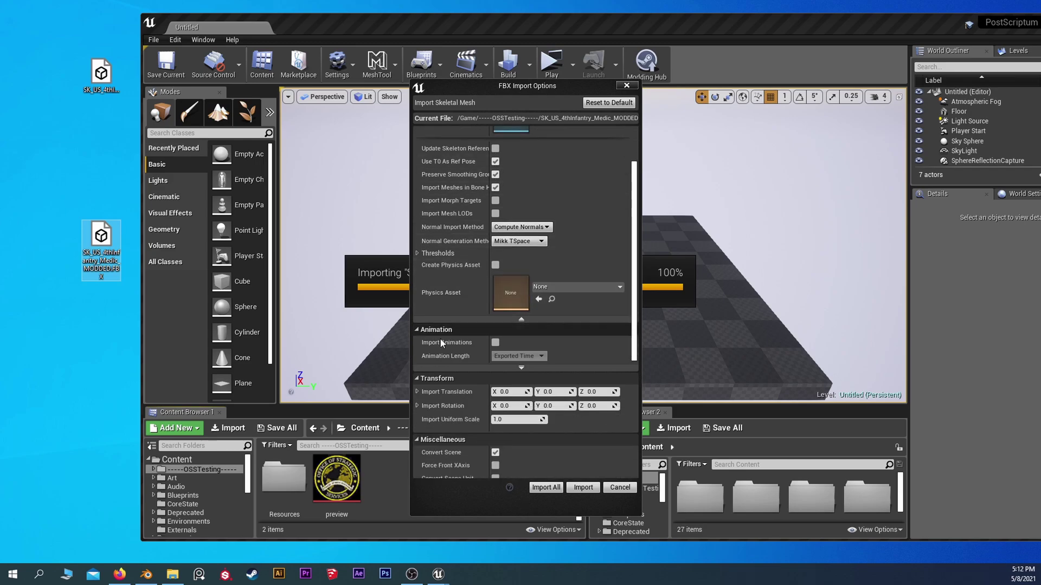
{"action": "scroll", "coordinate": [465, 309], "scroll_direction": "down", "scroll_amount": 2}
{"action": "scroll", "coordinate": [488, 347], "scroll_direction": "up", "scroll_amount": 5}
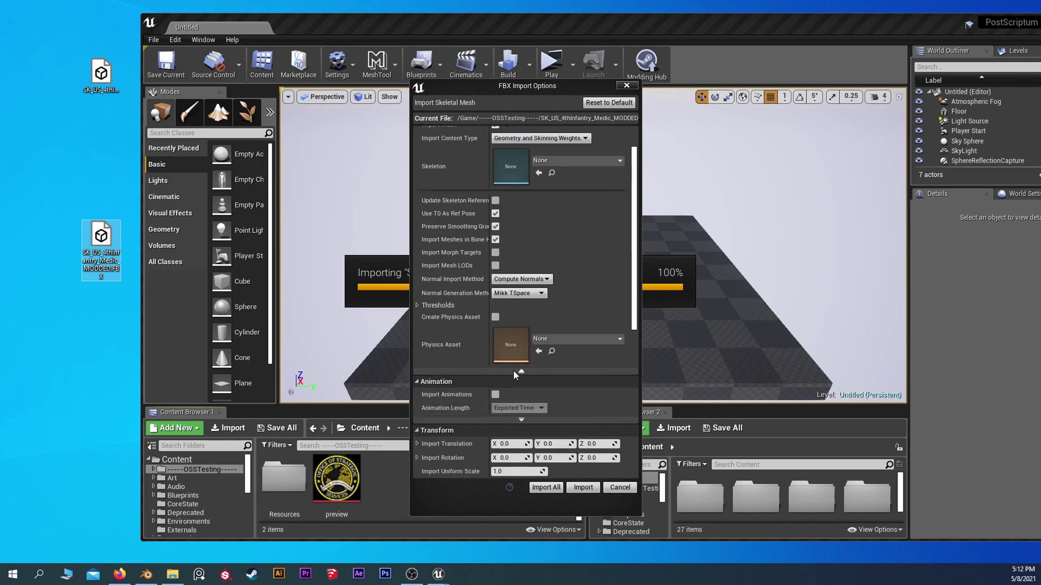
Choose TEST_US_Soldier_Skeleton_V3, then cancel the import and return to the Content root
{"action": "left_click", "coordinate": [568, 194]}
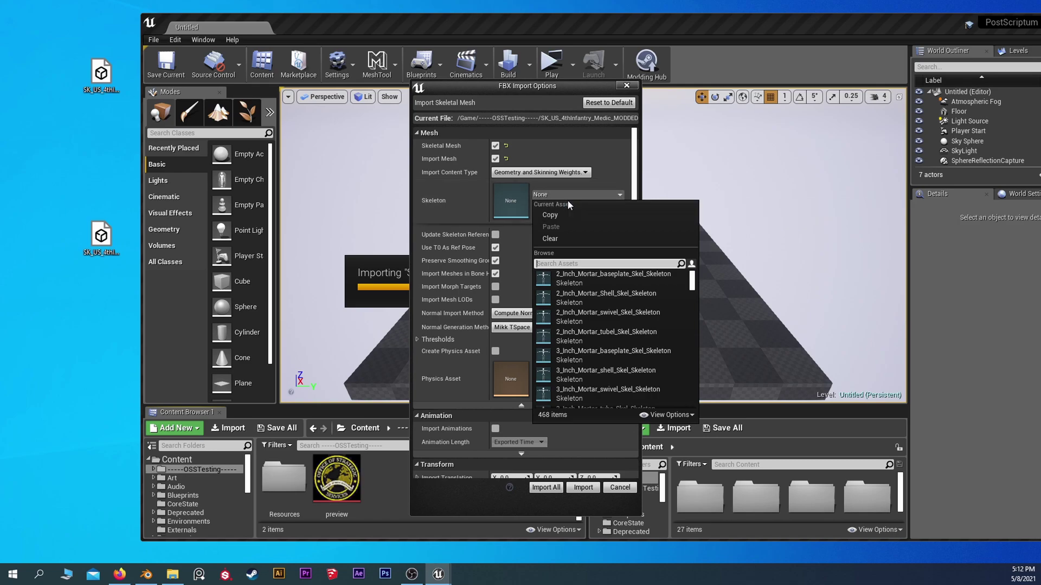
{"action": "type", "text": "test"}
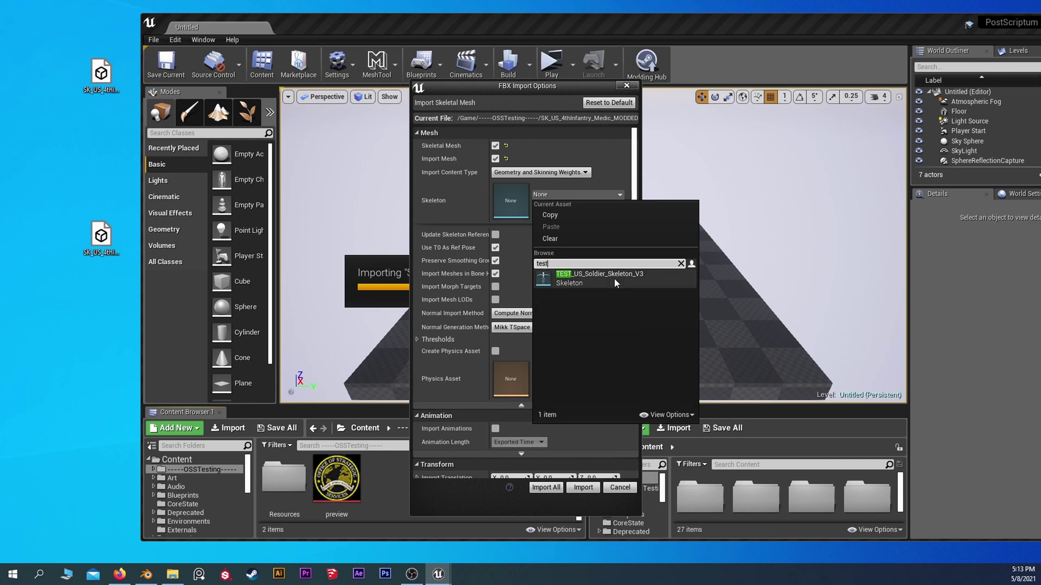
{"action": "left_click", "coordinate": [614, 278]}
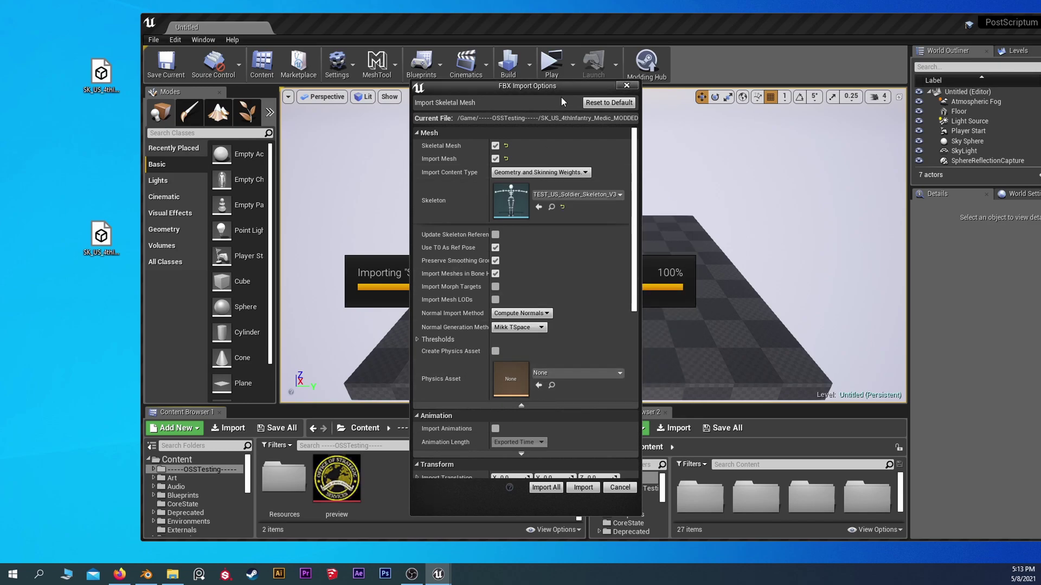
{"action": "left_click", "coordinate": [621, 488]}
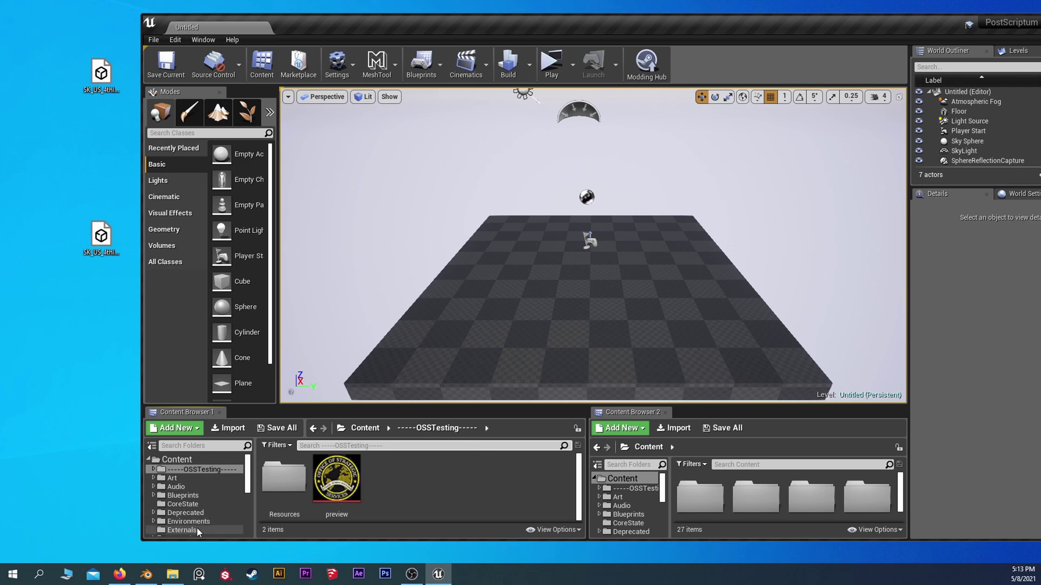
{"action": "left_click", "coordinate": [178, 460]}
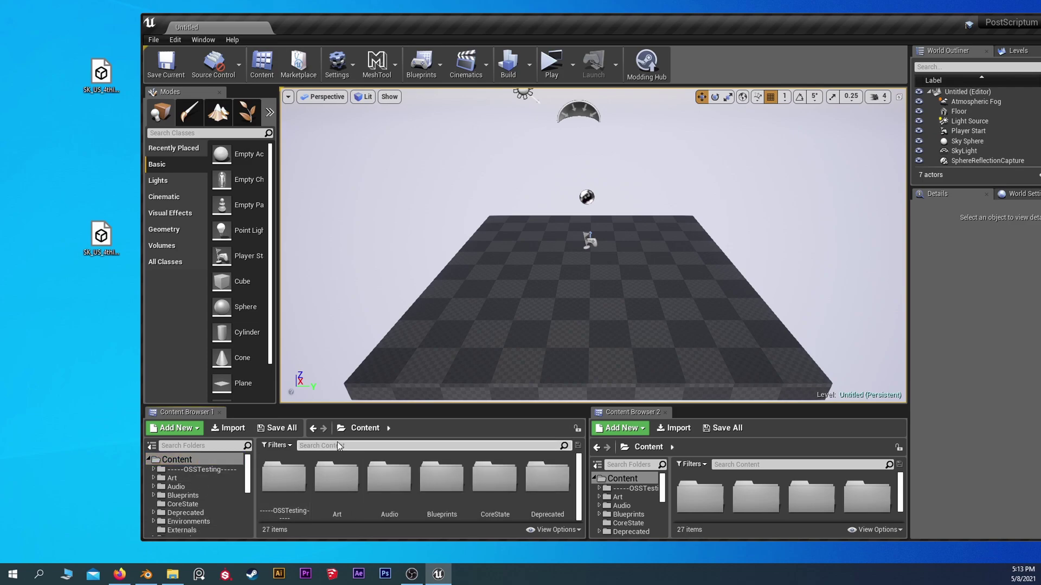
Filter to 'SK_us' and confirm SK_US_4thInfantry_Medic uses TEST_US_Soldier_Skeleton_V3
{"action": "type", "text": "SK_"}
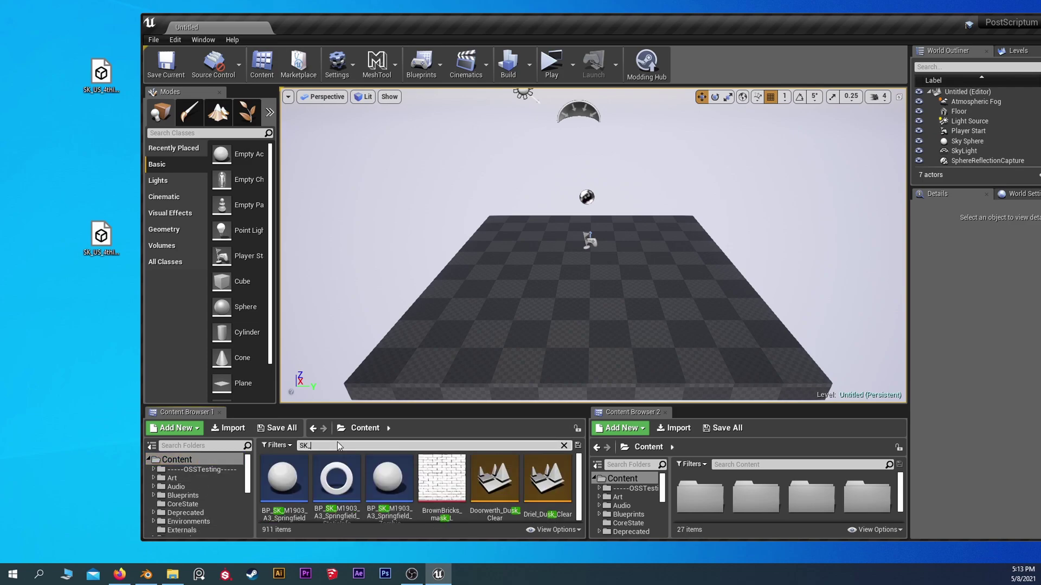
{"action": "type", "text": "us"}
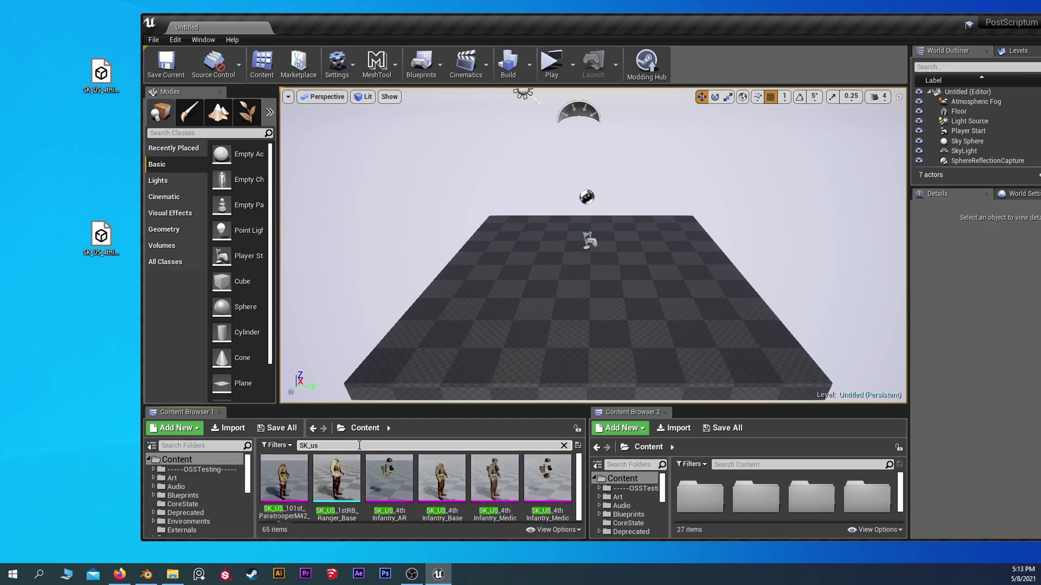
{"action": "scroll", "coordinate": [547, 477], "scroll_direction": "down", "scroll_amount": 1}
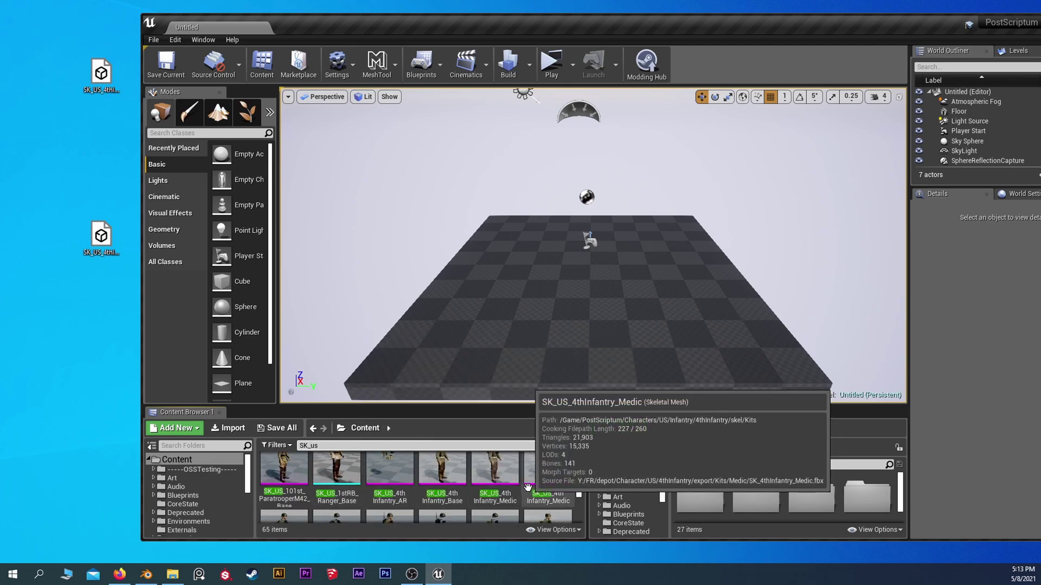
{"action": "scroll", "coordinate": [562, 477], "scroll_direction": "up", "scroll_amount": 1}
{"action": "double_click", "coordinate": [496, 486]}
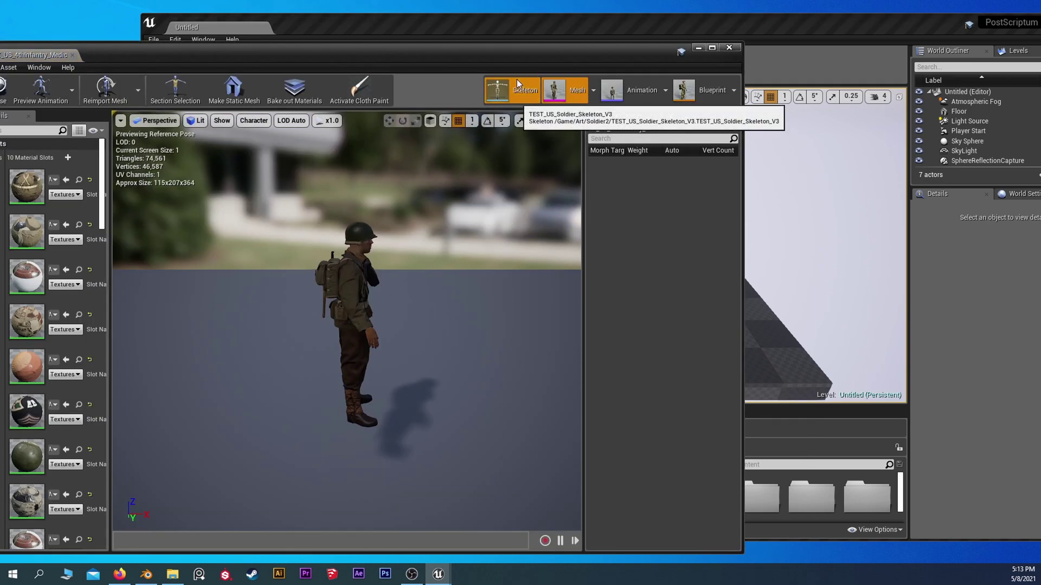
{"action": "left_click", "coordinate": [516, 80]}
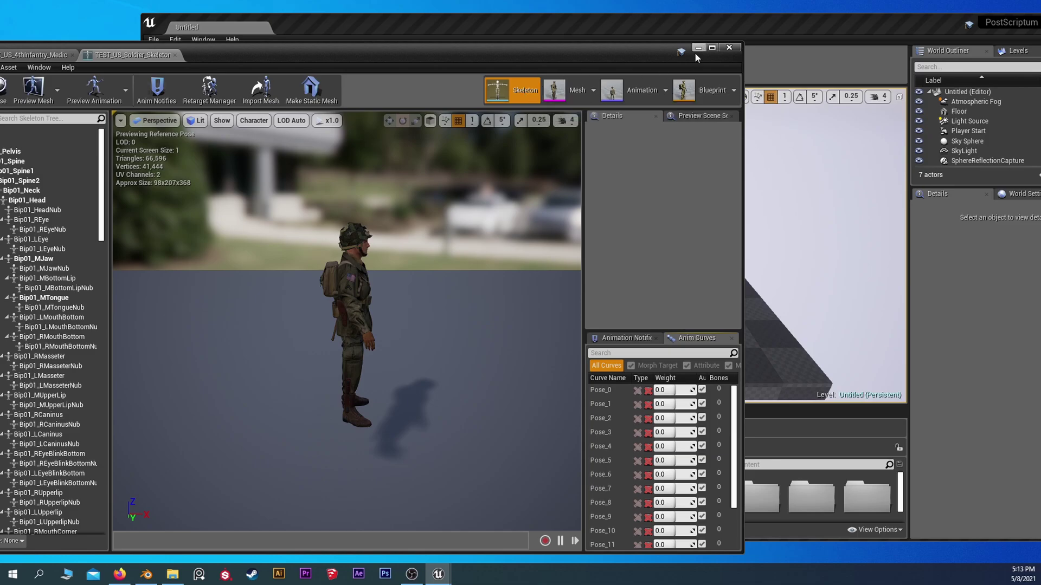
Close the skeleton and mesh editors and select the SK_us search text to clear it
{"action": "left_click", "coordinate": [730, 47]}
{"action": "left_click_drag", "start_coordinate": [101, 238], "coordinate": [586, 287]}
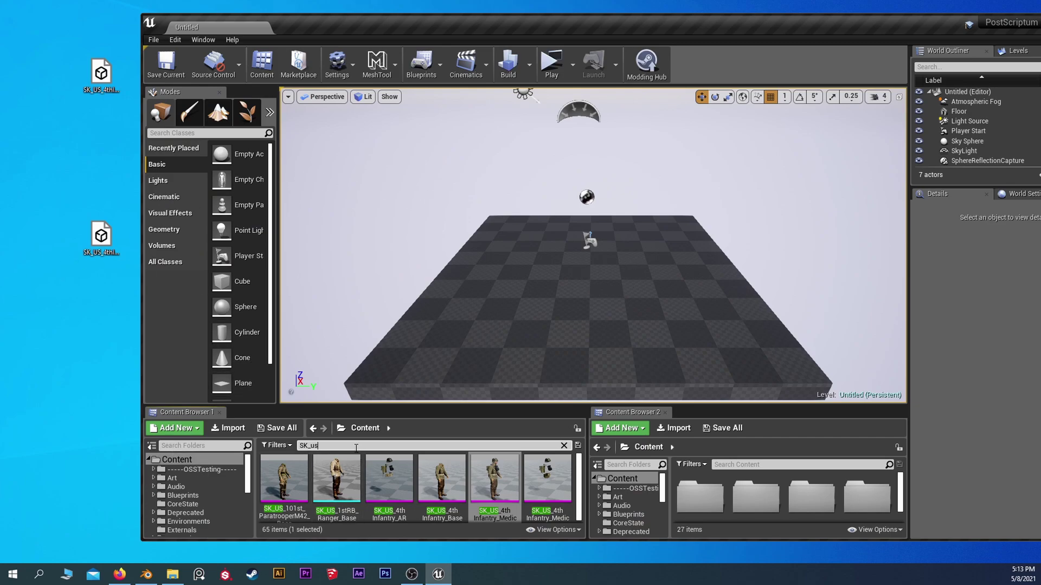
{"action": "key", "text": "ctrl+a"}
Clear the search, open OSSTesting and drag the modded medic FBX into it
{"action": "key", "text": "BackSpace"}
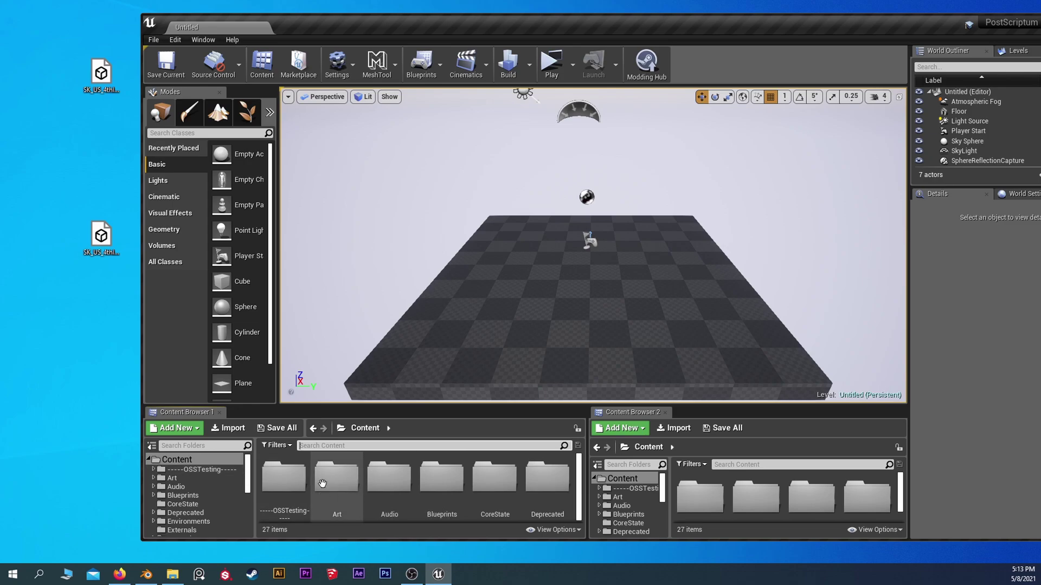
{"action": "left_click", "coordinate": [222, 470]}
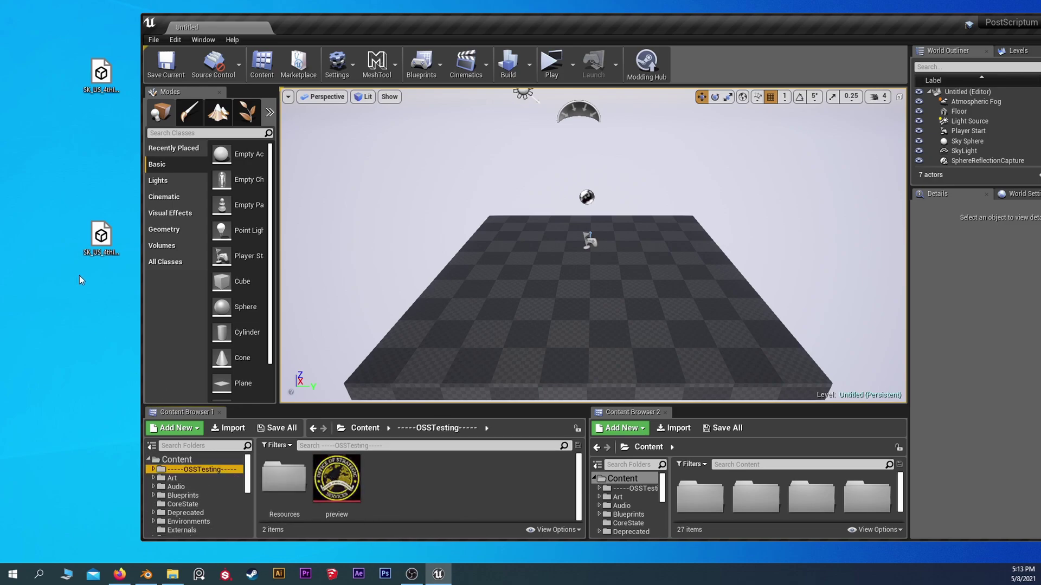
{"action": "left_click_drag", "start_coordinate": [101, 236], "coordinate": [473, 483]}
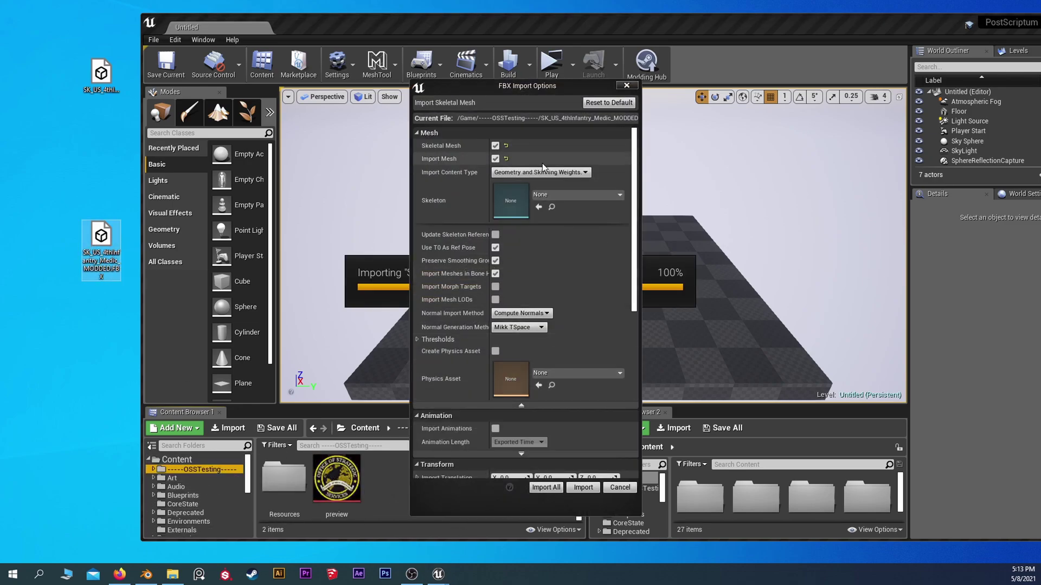
Assign TEST_US_Soldier_Skeleton_V3 as skeleton and TEST_US_Soldier_Skeleton_V3_Physics as physics asset
{"action": "left_click", "coordinate": [545, 195]}
{"action": "type", "text": "te"}
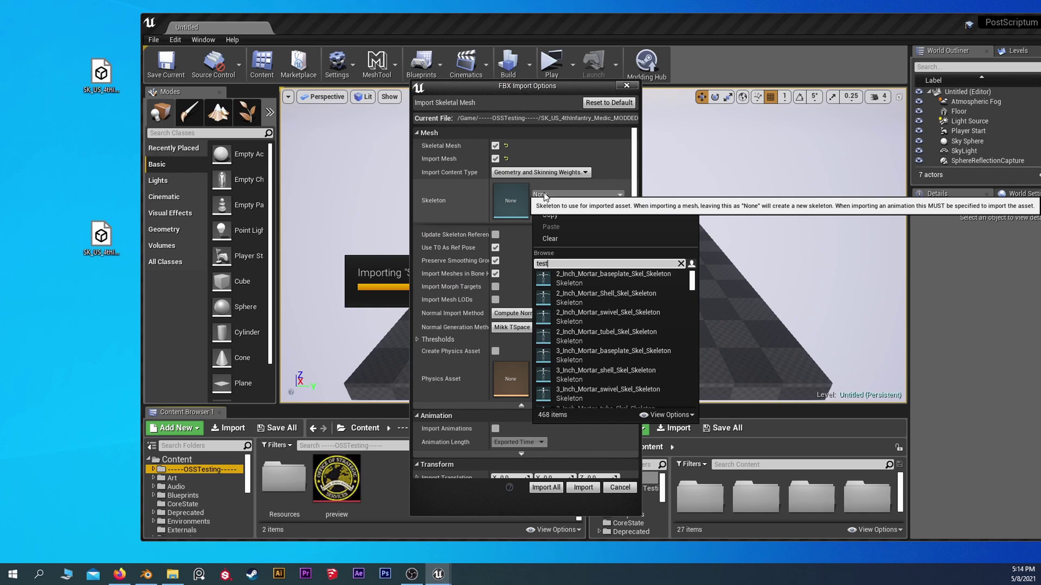
{"action": "type", "text": "st"}
{"action": "left_click", "coordinate": [555, 281]}
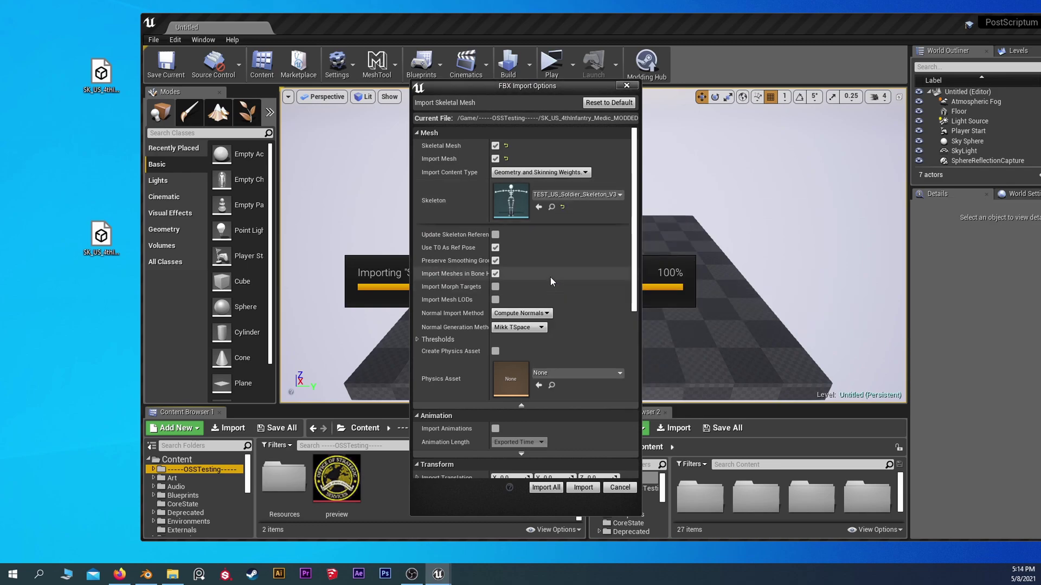
{"action": "left_click", "coordinate": [557, 373]}
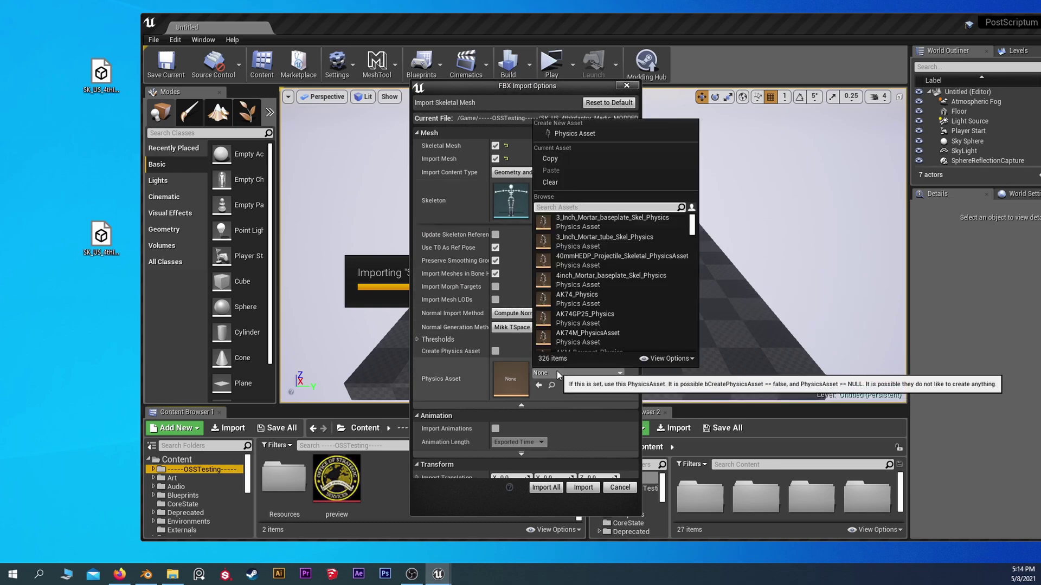
{"action": "left_click", "coordinate": [584, 208]}
{"action": "type", "text": "test"}
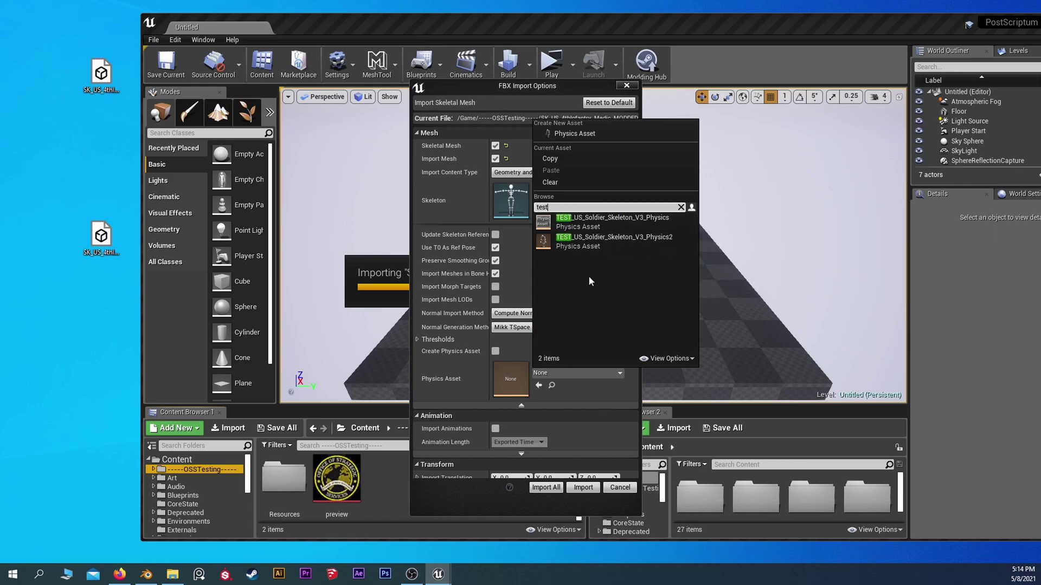
{"action": "left_click", "coordinate": [596, 219]}
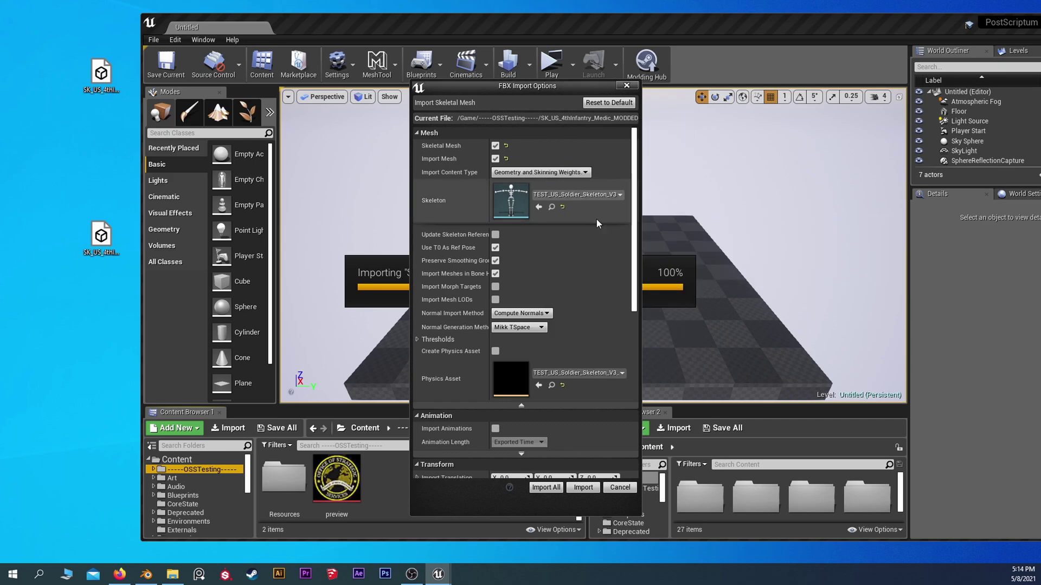
Review the remaining import options, keeping mesh import on, and run the import
{"action": "scroll", "coordinate": [515, 380], "scroll_direction": "down", "scroll_amount": 1}
{"action": "scroll", "coordinate": [515, 380], "scroll_direction": "down", "scroll_amount": 3}
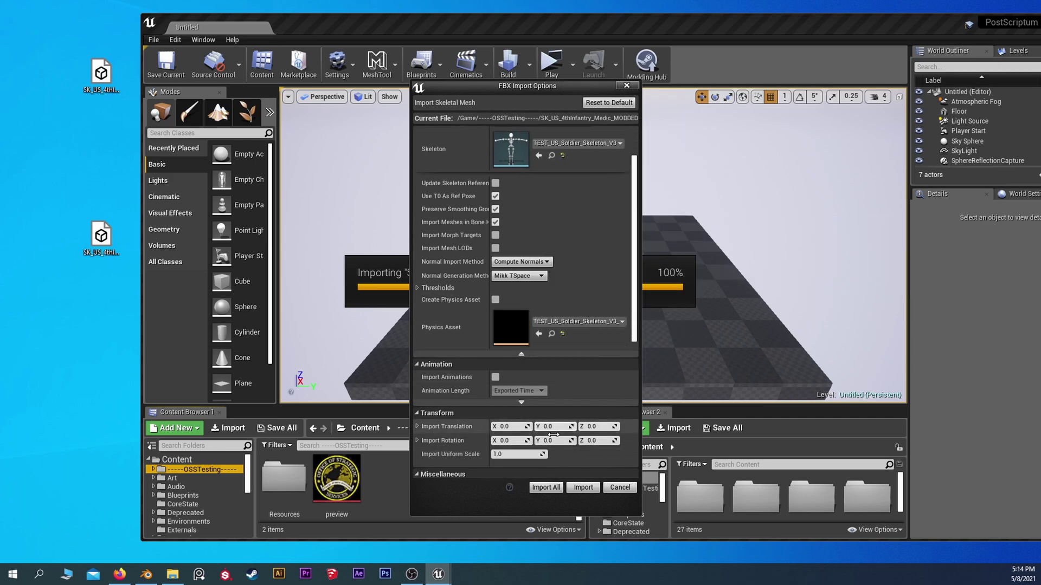
{"action": "scroll", "coordinate": [561, 441], "scroll_direction": "up", "scroll_amount": 4}
{"action": "scroll", "coordinate": [570, 446], "scroll_direction": "down", "scroll_amount": 4}
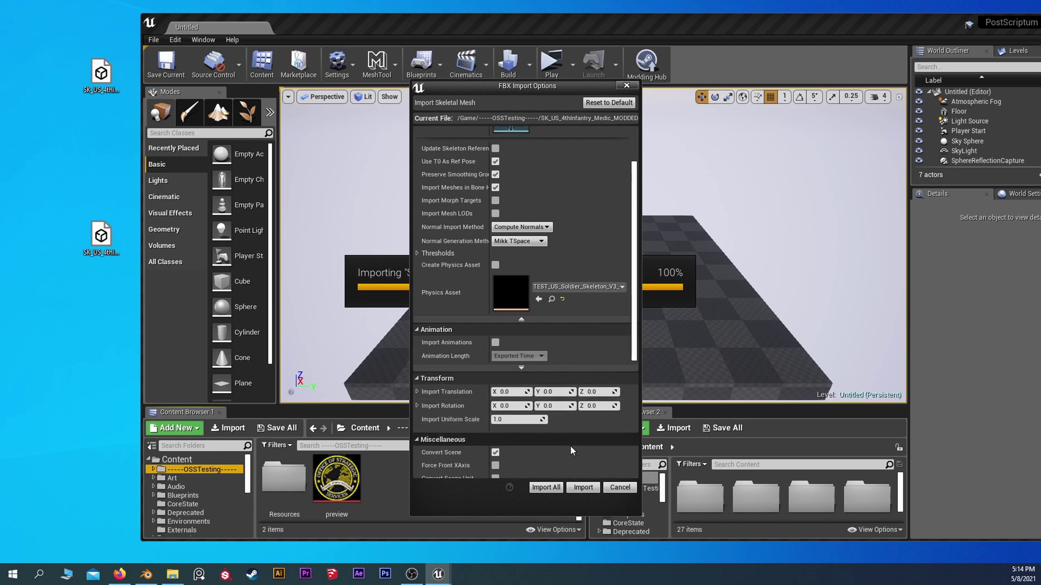
{"action": "scroll", "coordinate": [490, 285], "scroll_direction": "up", "scroll_amount": 3}
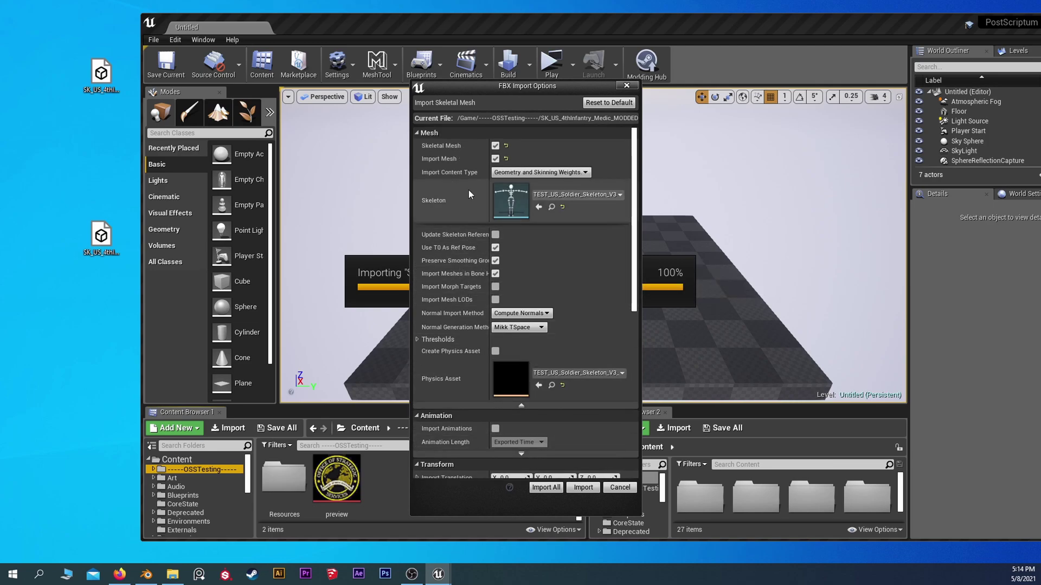
{"action": "left_click", "coordinate": [495, 159]}
{"action": "left_click", "coordinate": [495, 159]}
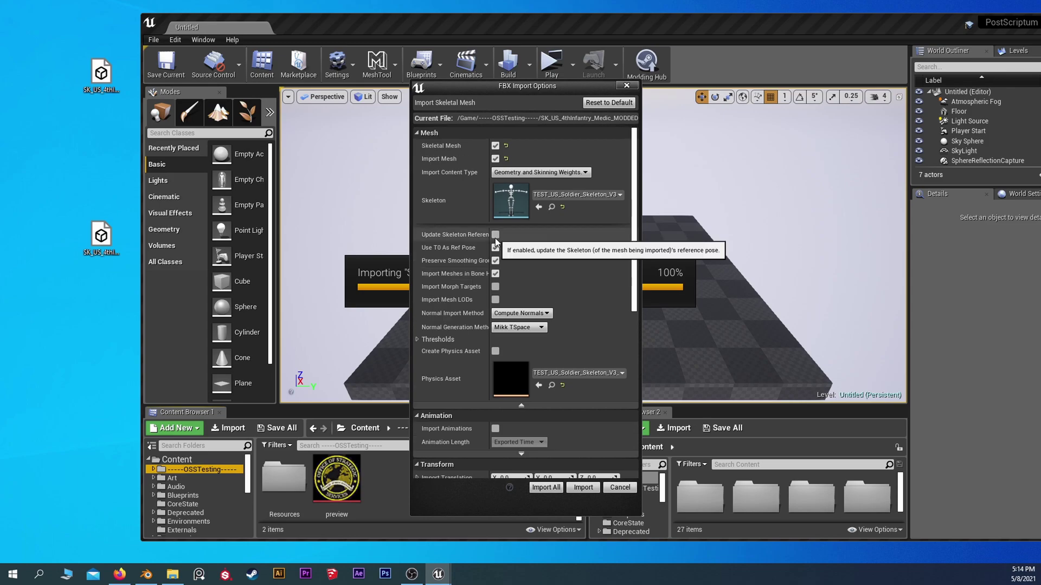
{"action": "left_click", "coordinate": [495, 274]}
{"action": "scroll", "coordinate": [495, 273], "scroll_direction": "down", "scroll_amount": 5}
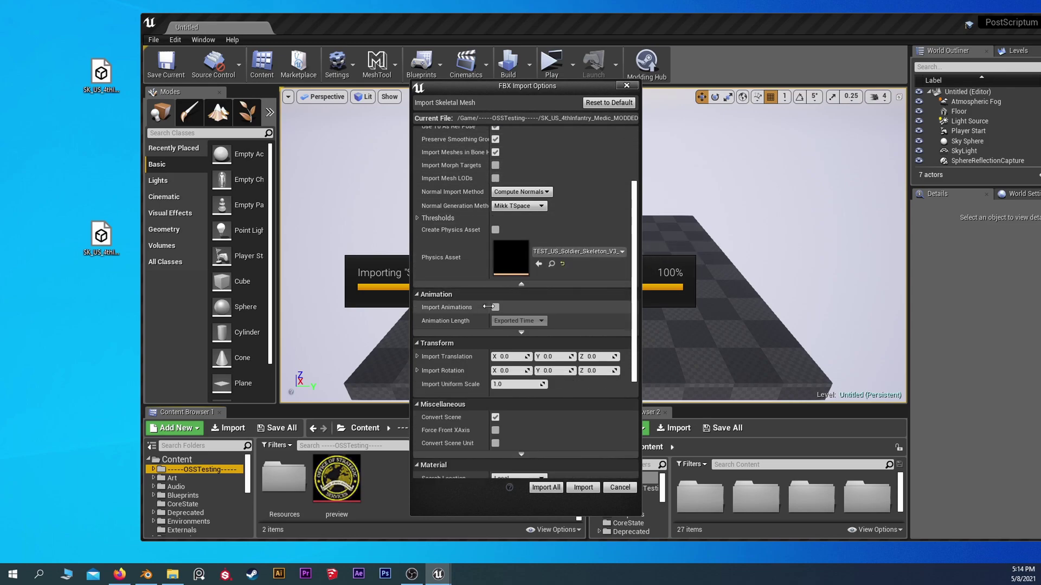
{"action": "scroll", "coordinate": [488, 307], "scroll_direction": "down", "scroll_amount": 4}
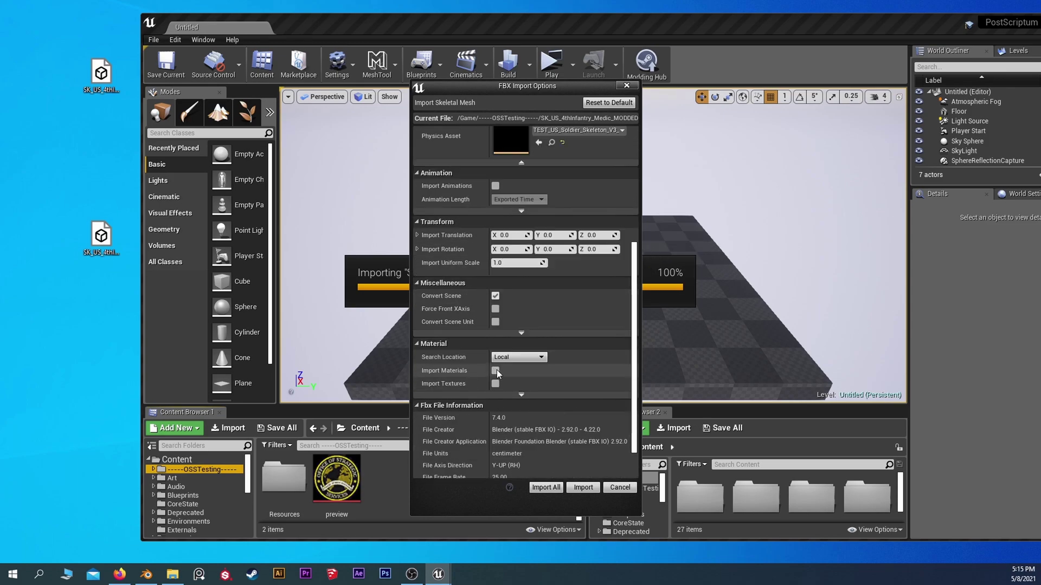
{"action": "left_click", "coordinate": [578, 487]}
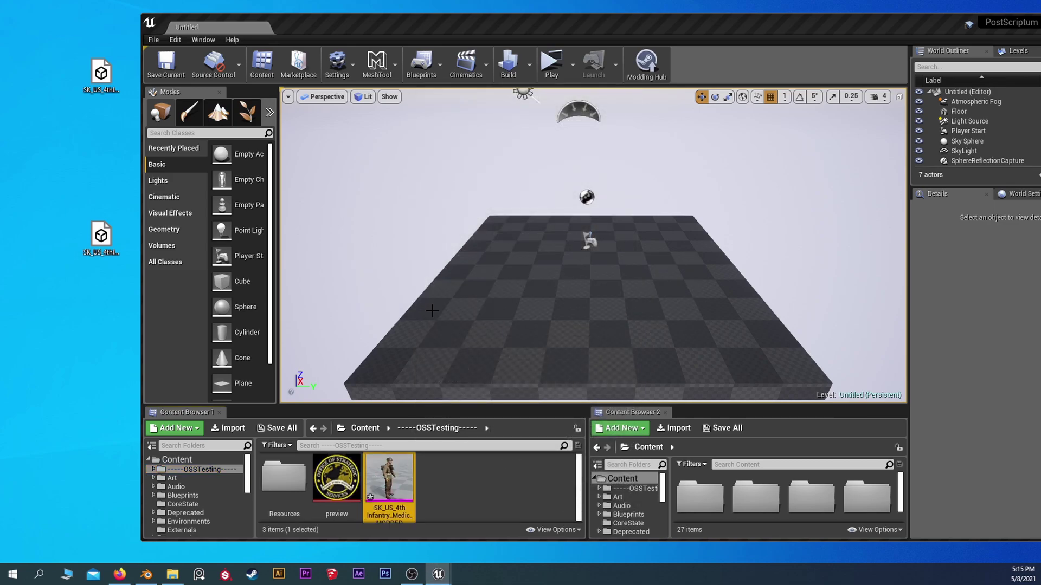
Close the import log, delete SK_US_4thInfantry_Medic_MODDED from OSSTesting, and switch back to Blender
{"action": "scroll", "coordinate": [465, 343], "scroll_direction": "down", "scroll_amount": 2}
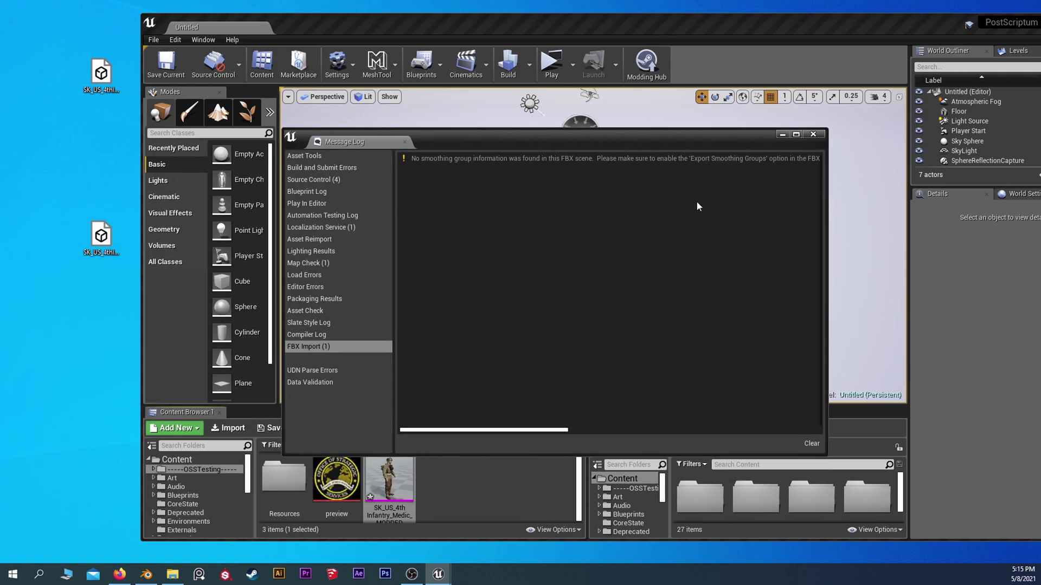
{"action": "left_click", "coordinate": [811, 135]}
{"action": "left_click", "coordinate": [406, 465]}
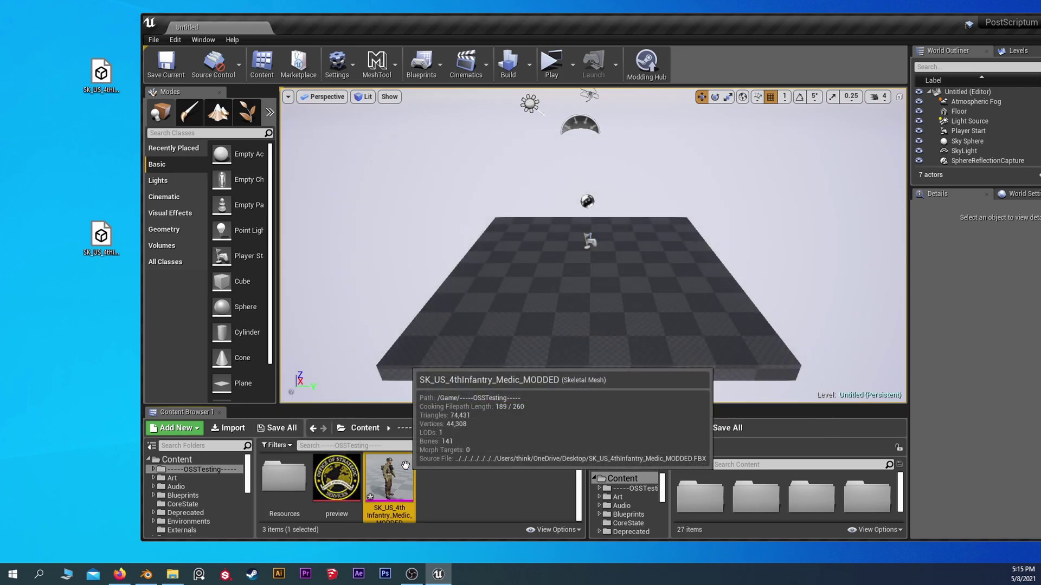
{"action": "key", "text": "Delete"}
{"action": "left_click", "coordinate": [479, 458]}
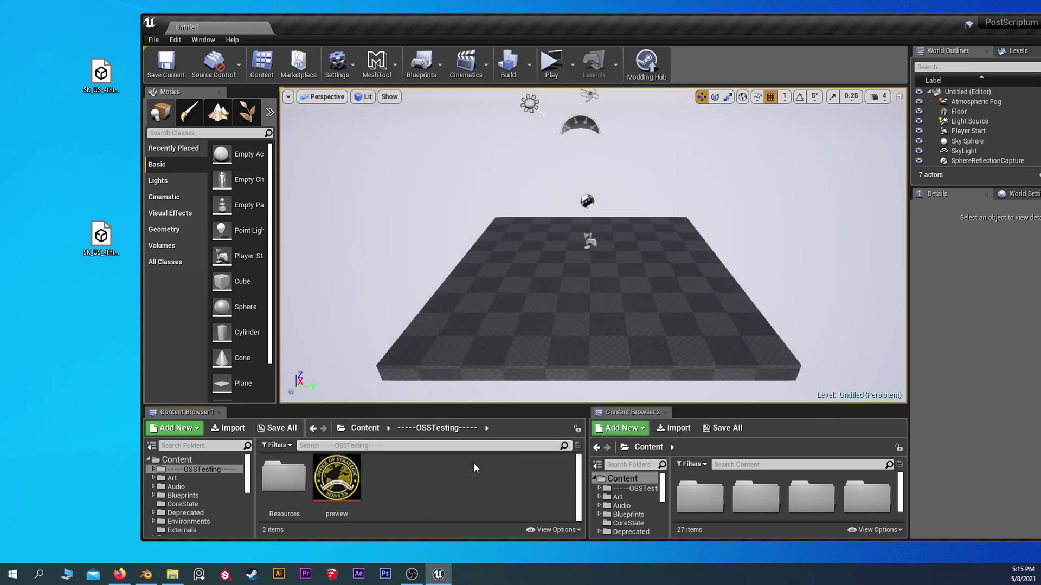
{"action": "left_click", "coordinate": [100, 241]}
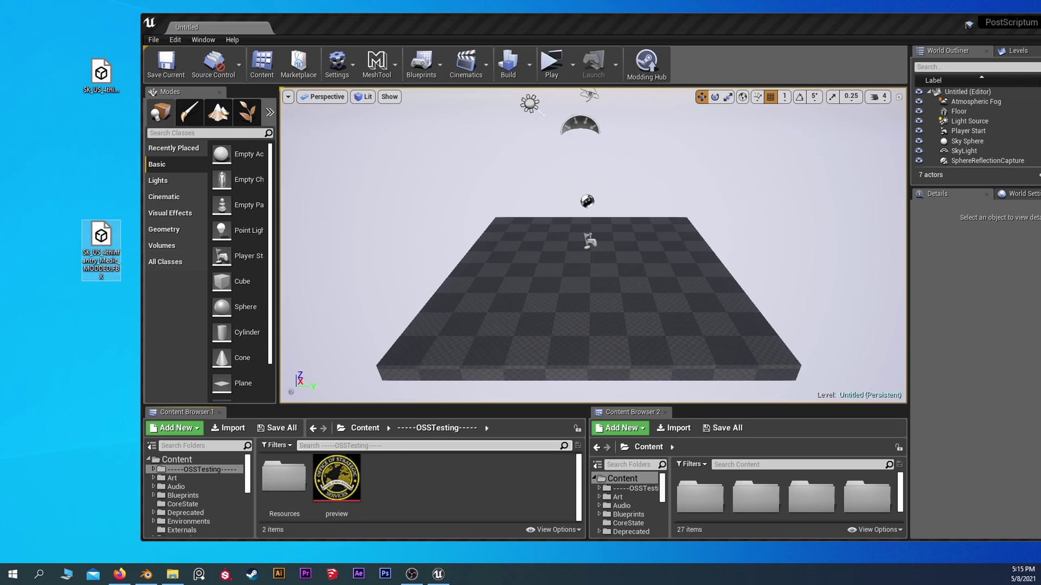
{"action": "key", "text": "alt+Tab"}
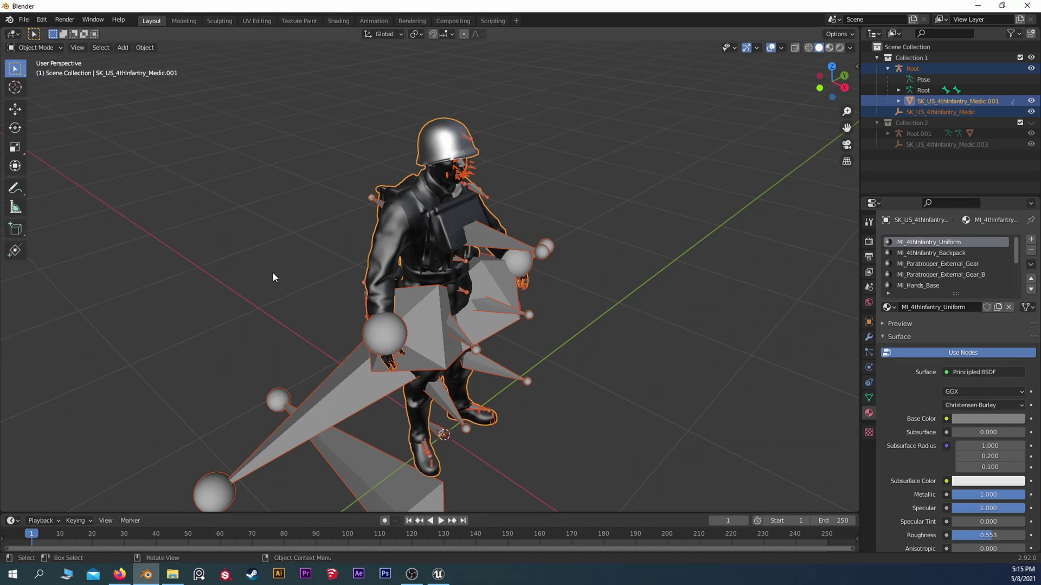
Select only the soldier mesh and briefly play the animation to check the rig
{"action": "left_click", "coordinate": [535, 206]}
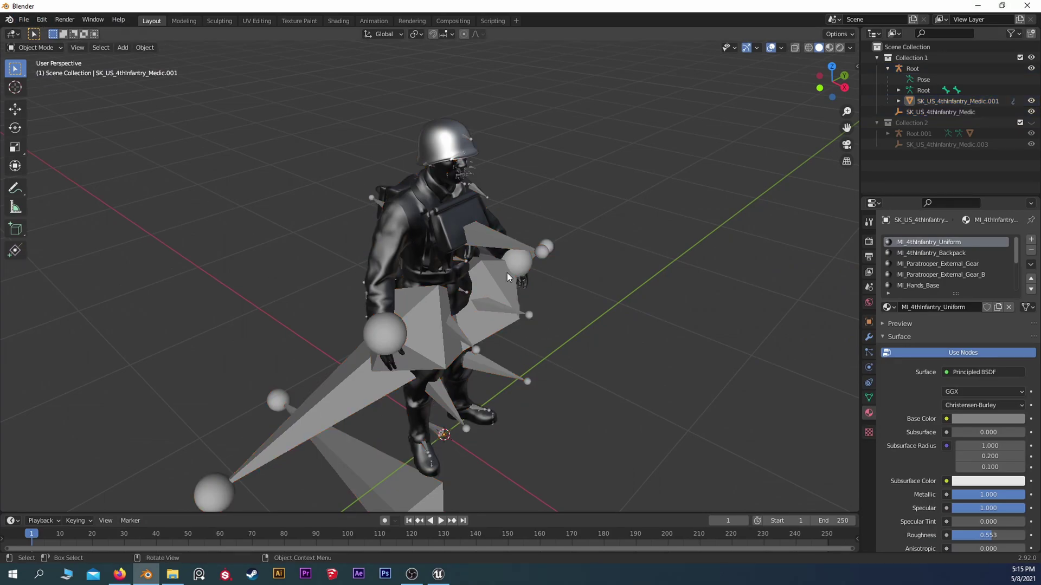
{"action": "left_click", "coordinate": [439, 258]}
{"action": "key", "text": "space"}
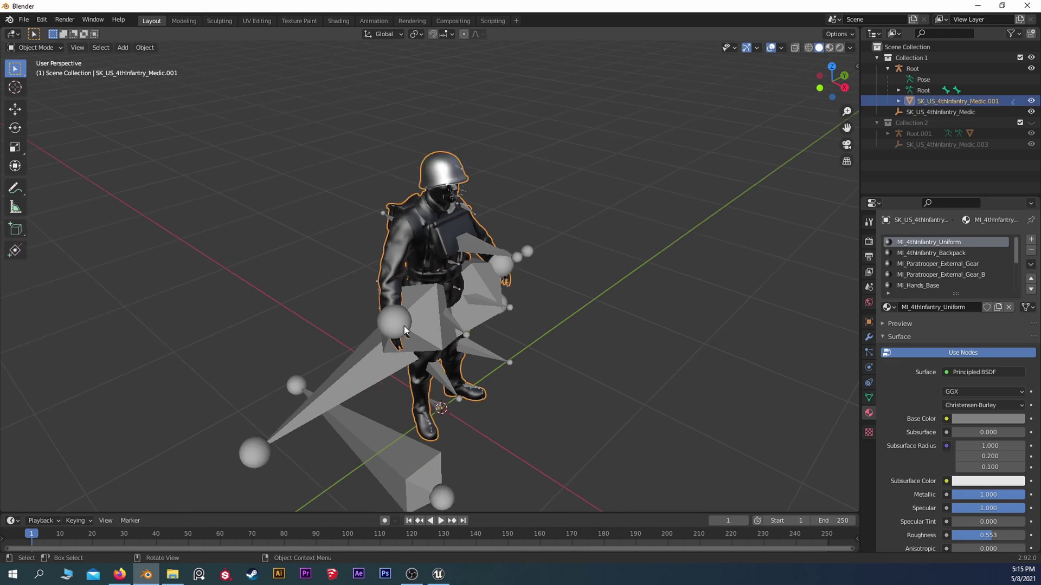
{"action": "key", "text": "Escape"}
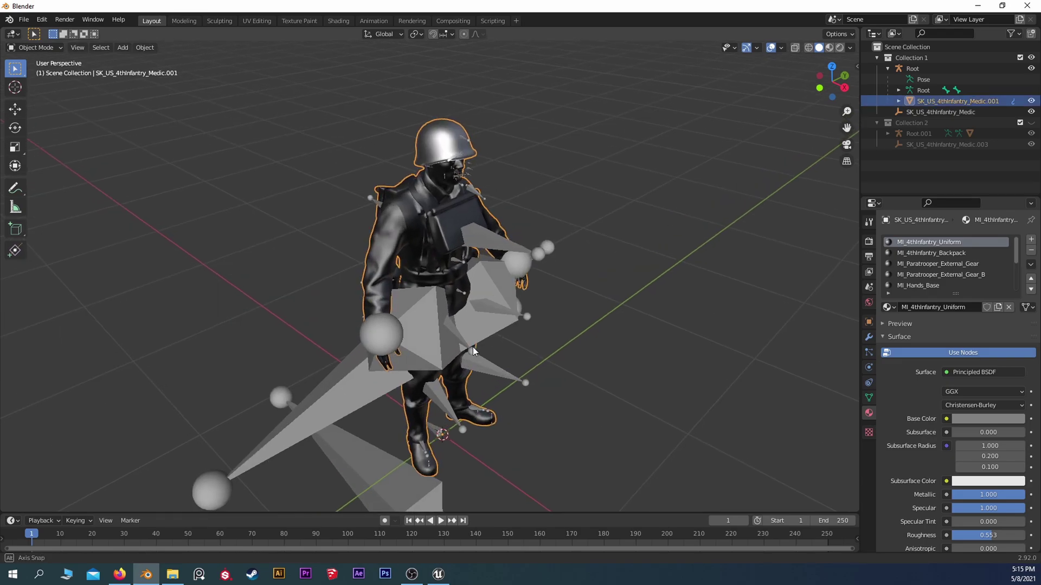
Export the mesh and armature to a new FBX file and minimise Blender
{"action": "left_click", "coordinate": [25, 19]}
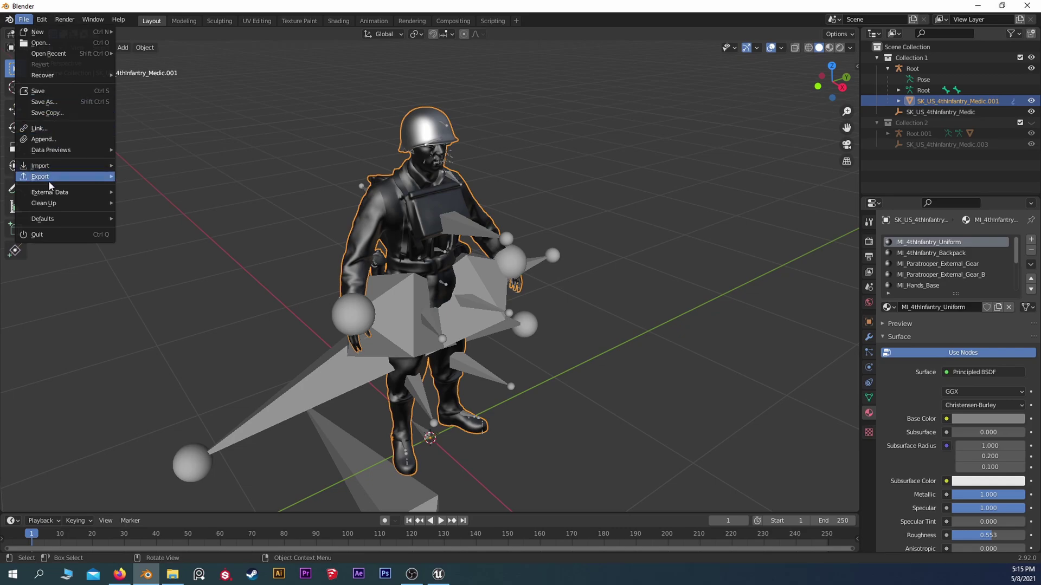
{"action": "mouse_move", "coordinate": [49, 177]}
{"action": "left_click", "coordinate": [187, 240]}
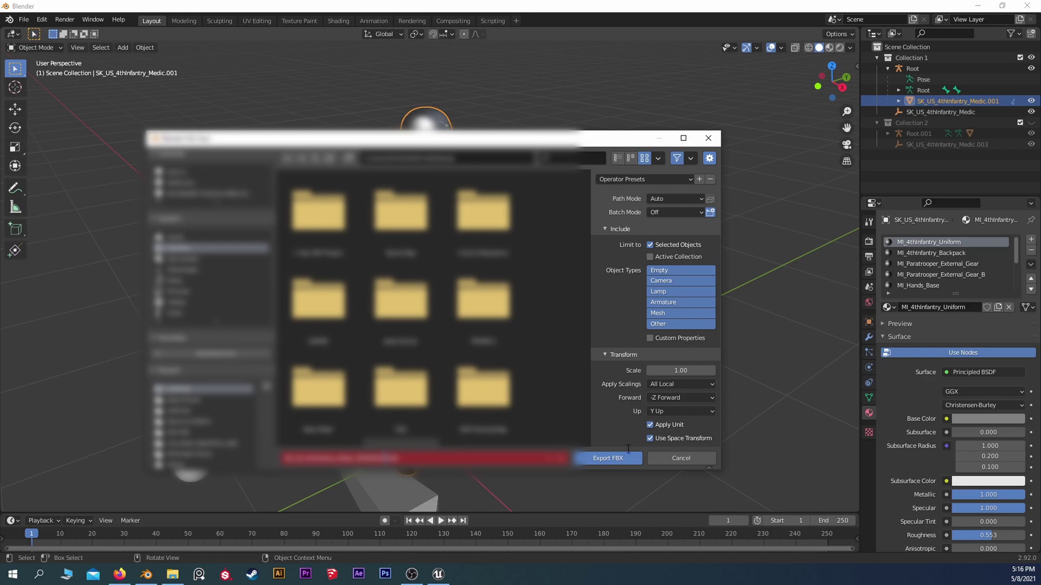
{"action": "scroll", "coordinate": [645, 292], "scroll_direction": "down", "scroll_amount": 3}
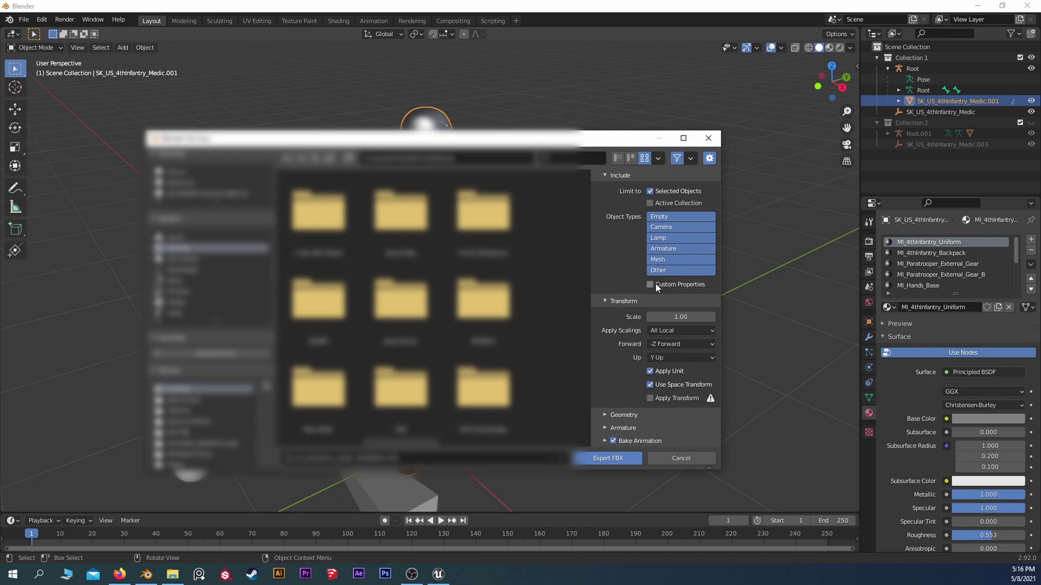
{"action": "left_click", "coordinate": [605, 429]}
{"action": "scroll", "coordinate": [622, 400], "scroll_direction": "down", "scroll_amount": 4}
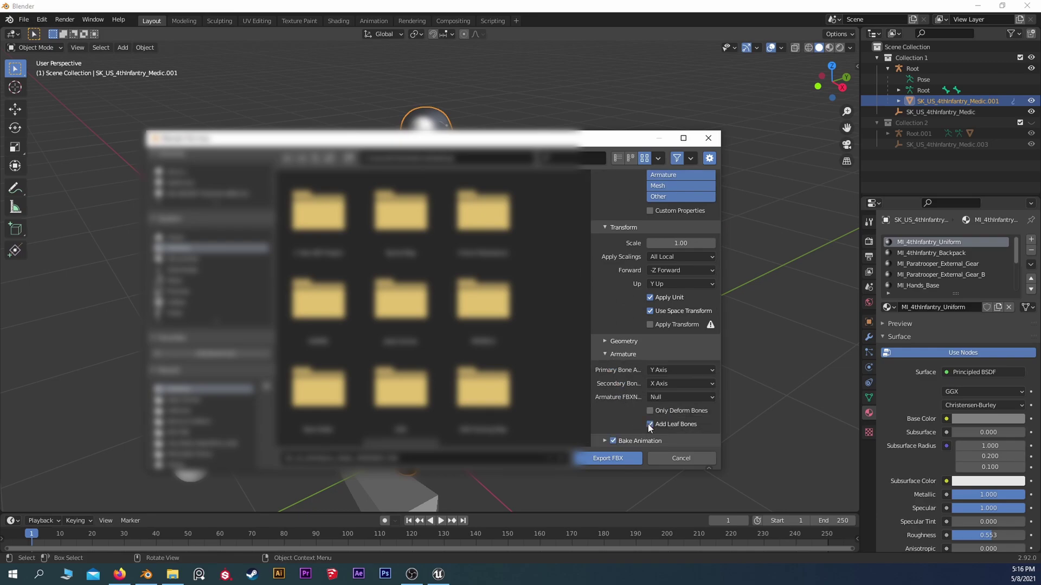
{"action": "left_click", "coordinate": [610, 458]}
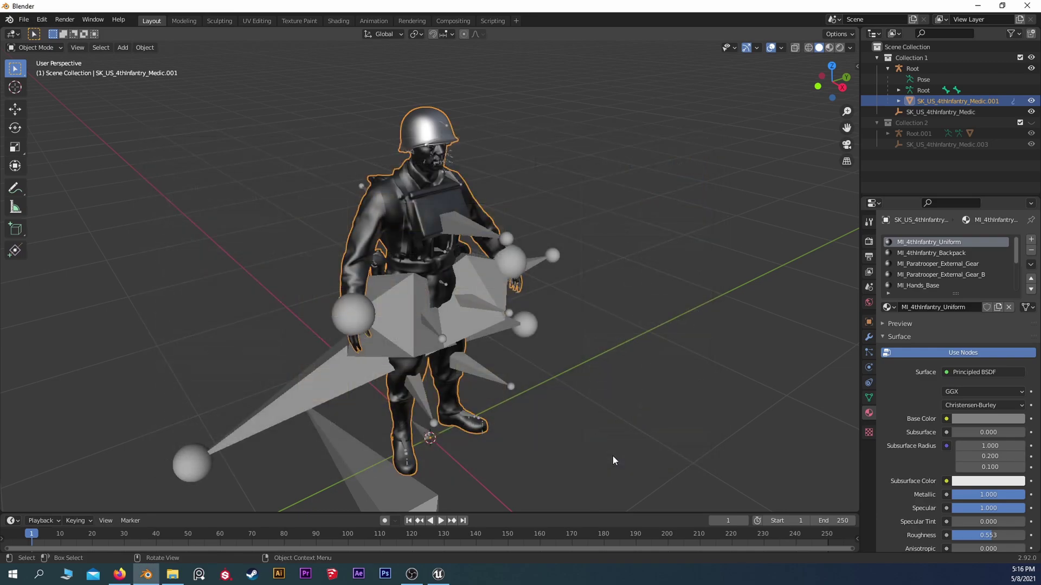
{"action": "left_click", "coordinate": [146, 574]}
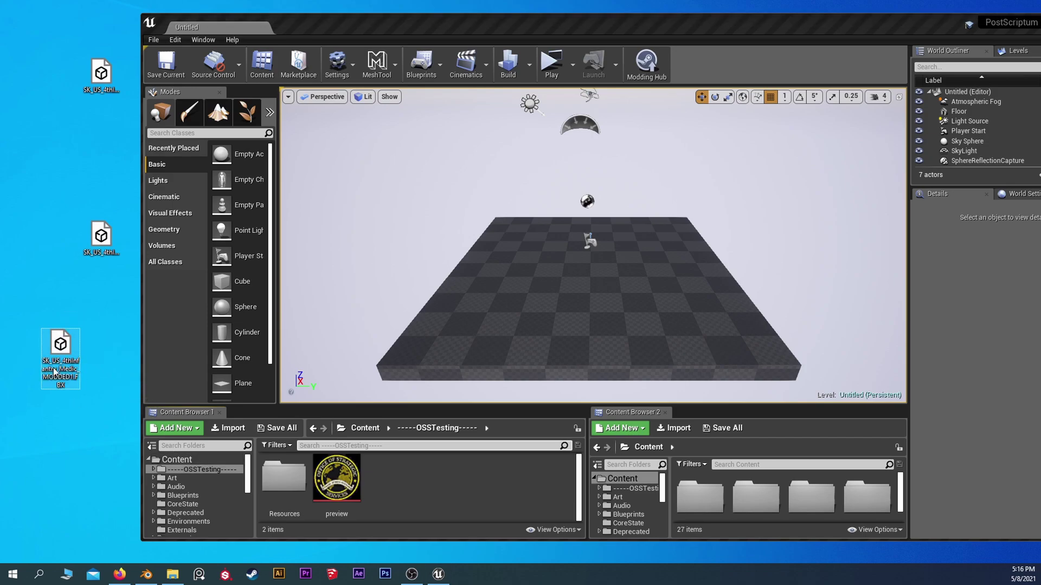
Import the Medic FBX into OSSTesting as a skeletal mesh on TEST_US_Soldier_Skeleton_V3
{"action": "left_click_drag", "start_coordinate": [61, 347], "coordinate": [443, 496]}
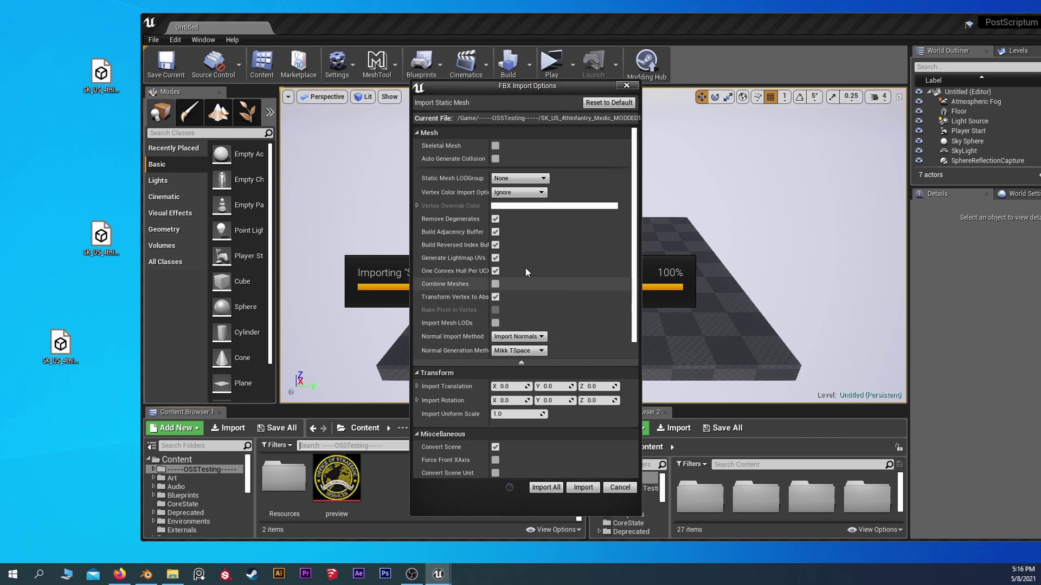
{"action": "scroll", "coordinate": [544, 206], "scroll_direction": "down", "scroll_amount": 5}
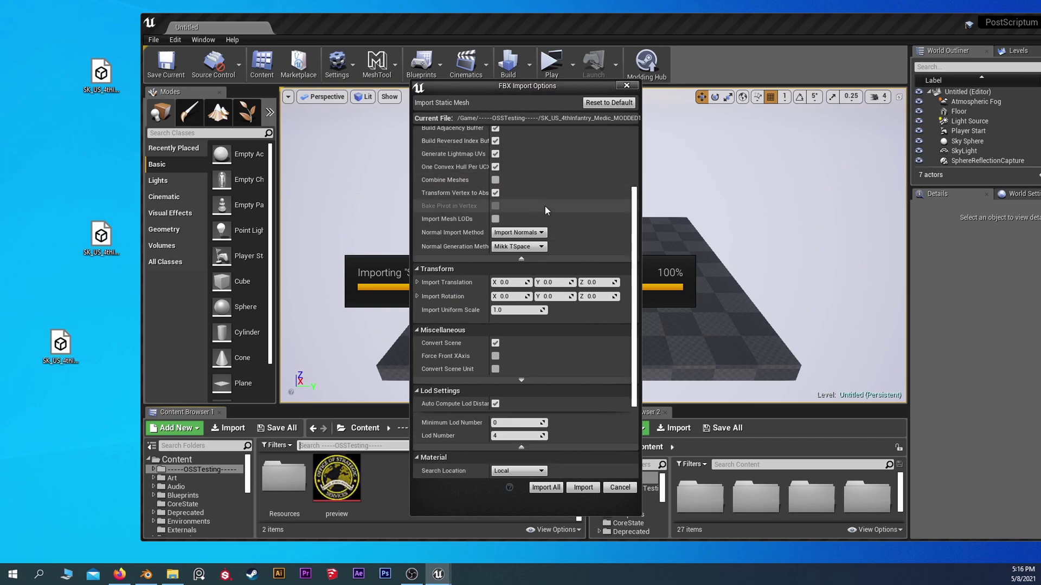
{"action": "scroll", "coordinate": [545, 206], "scroll_direction": "up", "scroll_amount": 2}
{"action": "scroll", "coordinate": [545, 206], "scroll_direction": "up", "scroll_amount": 3}
{"action": "left_click", "coordinate": [495, 146]}
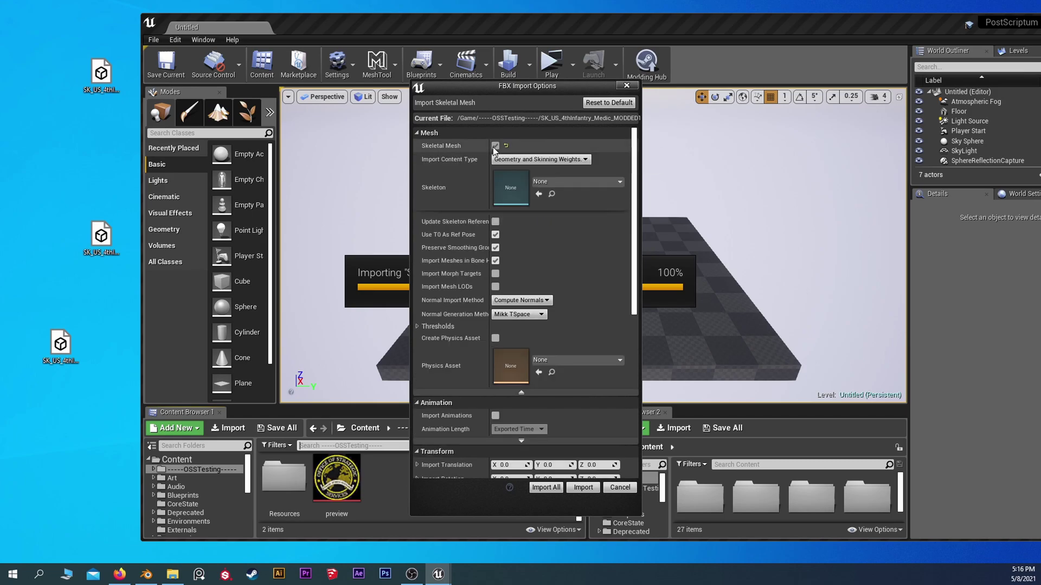
{"action": "left_click", "coordinate": [574, 184]}
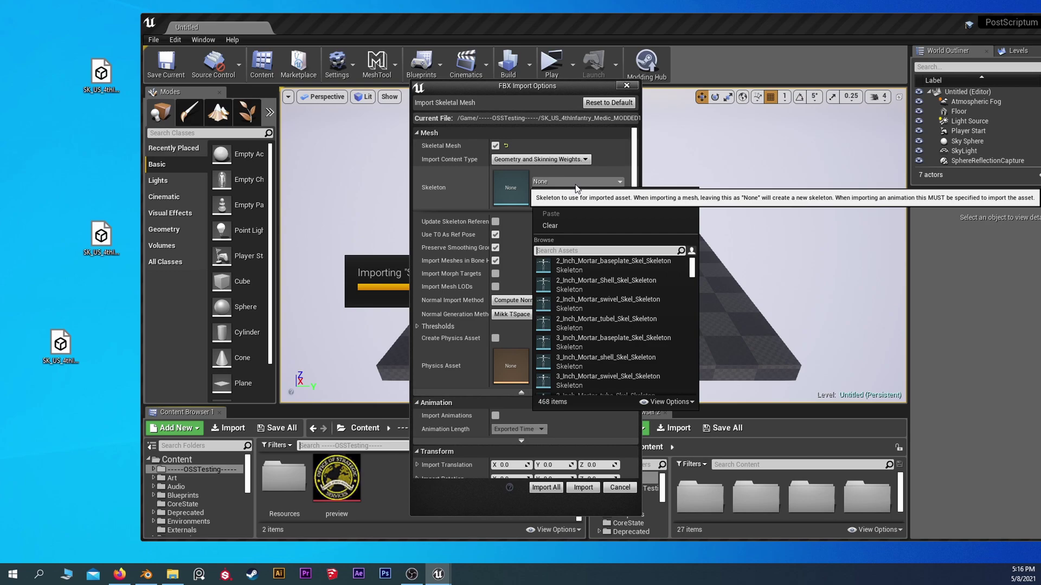
{"action": "type", "text": "sk"}
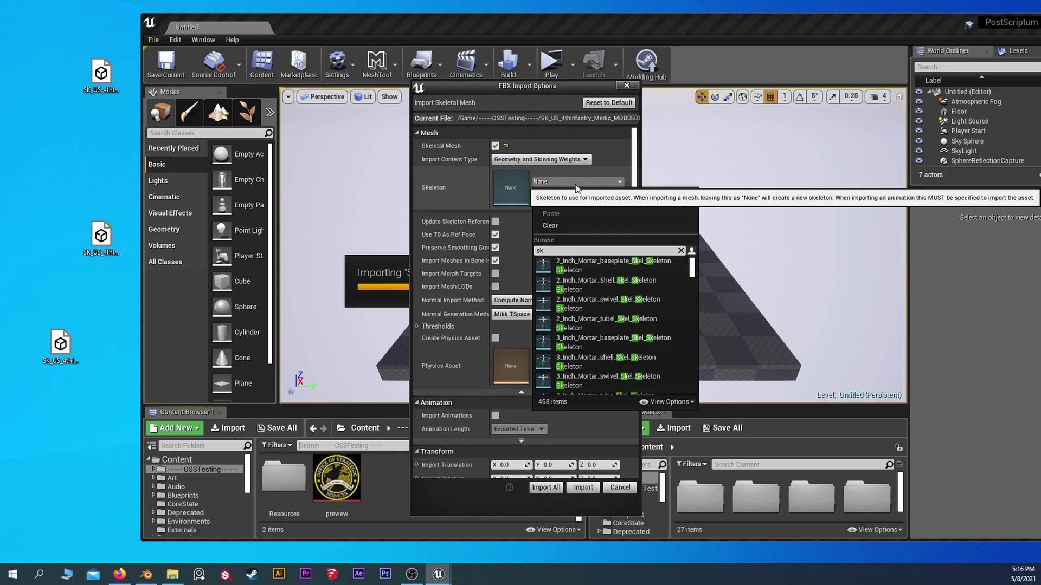
{"action": "type", "text": "test"}
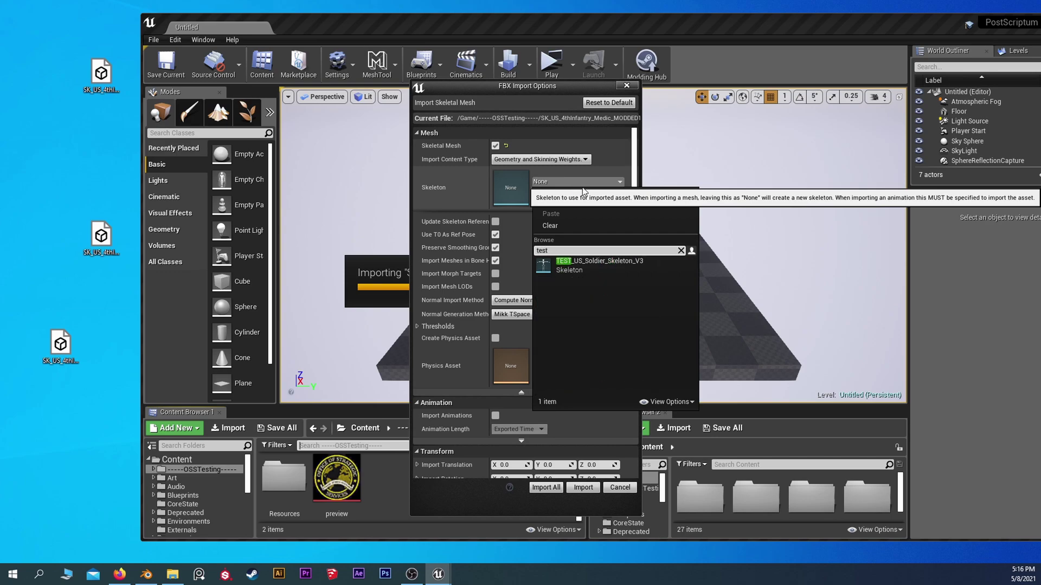
{"action": "left_click", "coordinate": [611, 266]}
Enable Create Physics Asset, Import Materials and Import Textures, then run the import
{"action": "scroll", "coordinate": [589, 253], "scroll_direction": "down", "scroll_amount": 3}
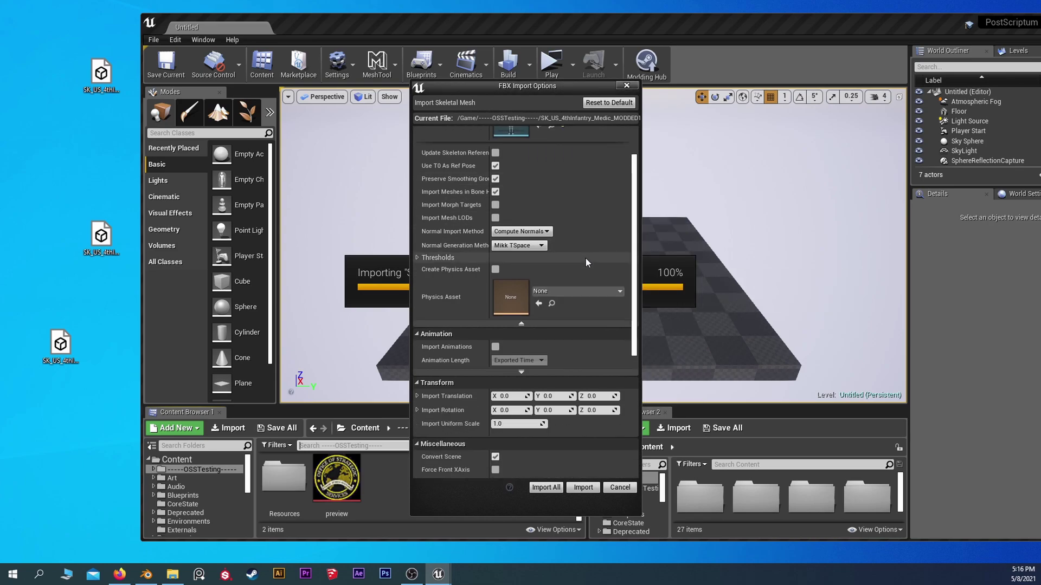
{"action": "left_click", "coordinate": [497, 234]}
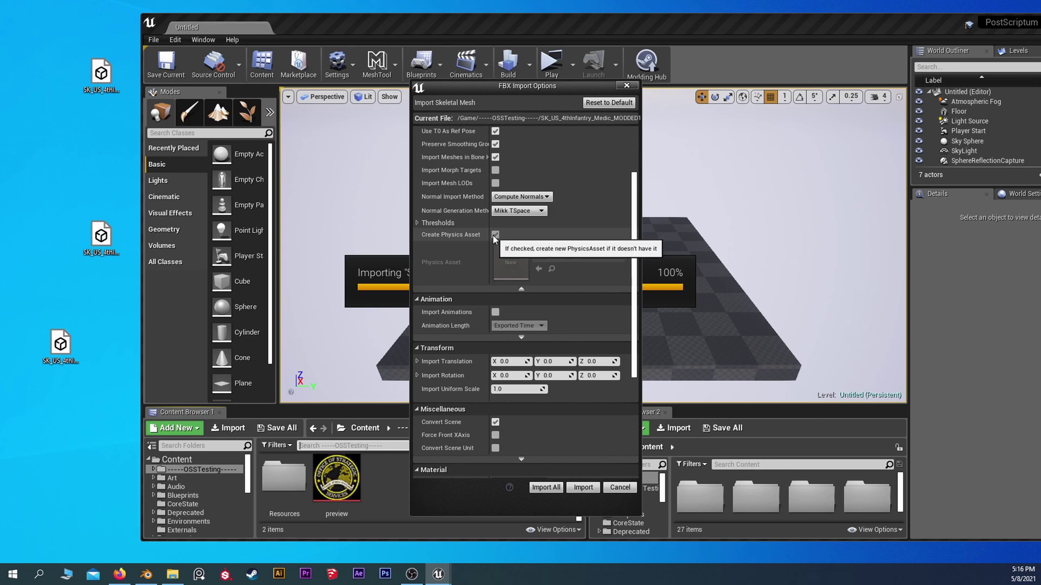
{"action": "scroll", "coordinate": [542, 250], "scroll_direction": "up", "scroll_amount": 2}
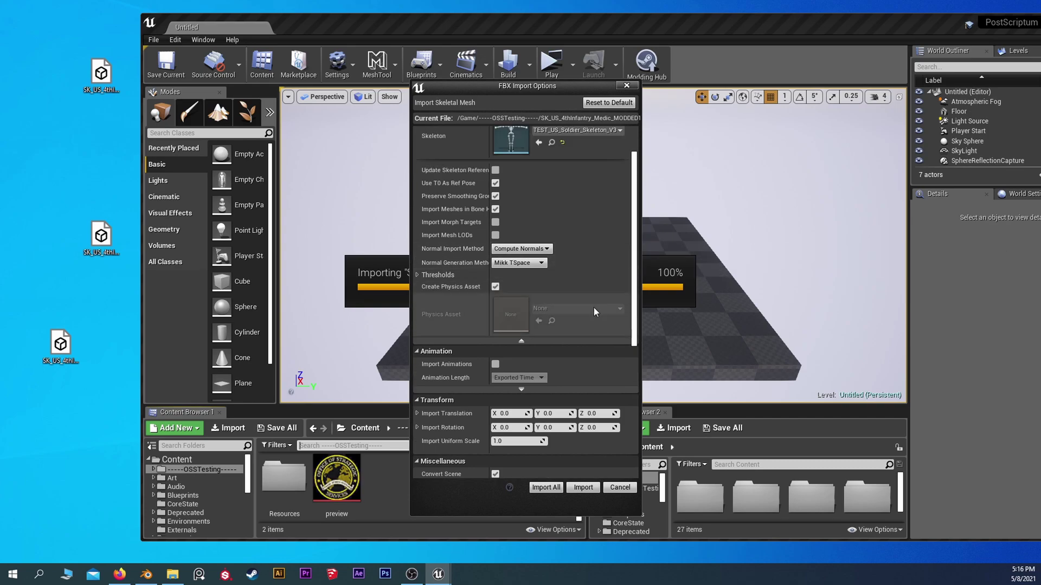
{"action": "scroll", "coordinate": [561, 307], "scroll_direction": "down", "scroll_amount": 3}
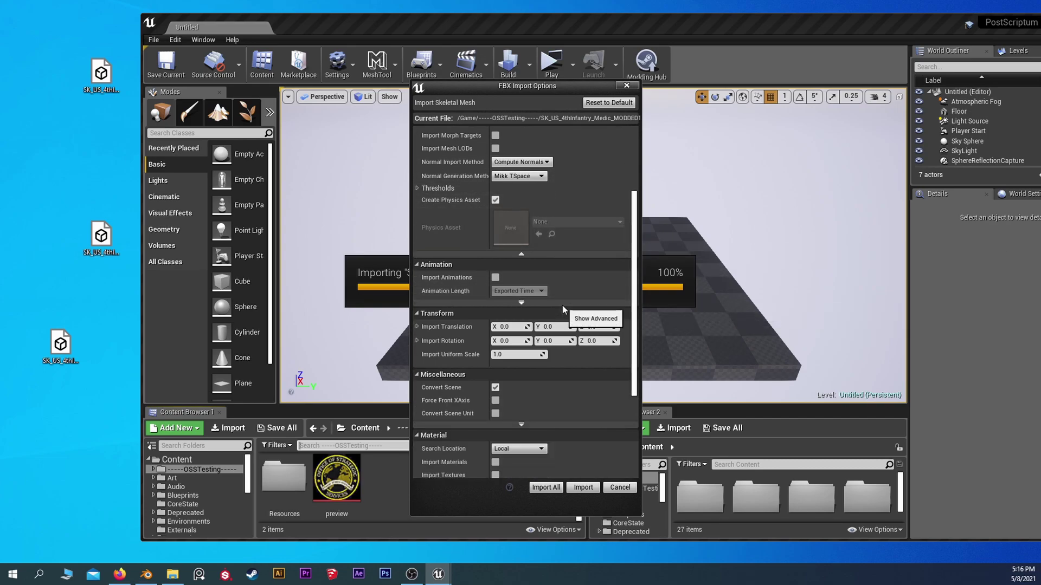
{"action": "scroll", "coordinate": [466, 352], "scroll_direction": "down", "scroll_amount": 3}
{"action": "scroll", "coordinate": [463, 351], "scroll_direction": "down", "scroll_amount": 2}
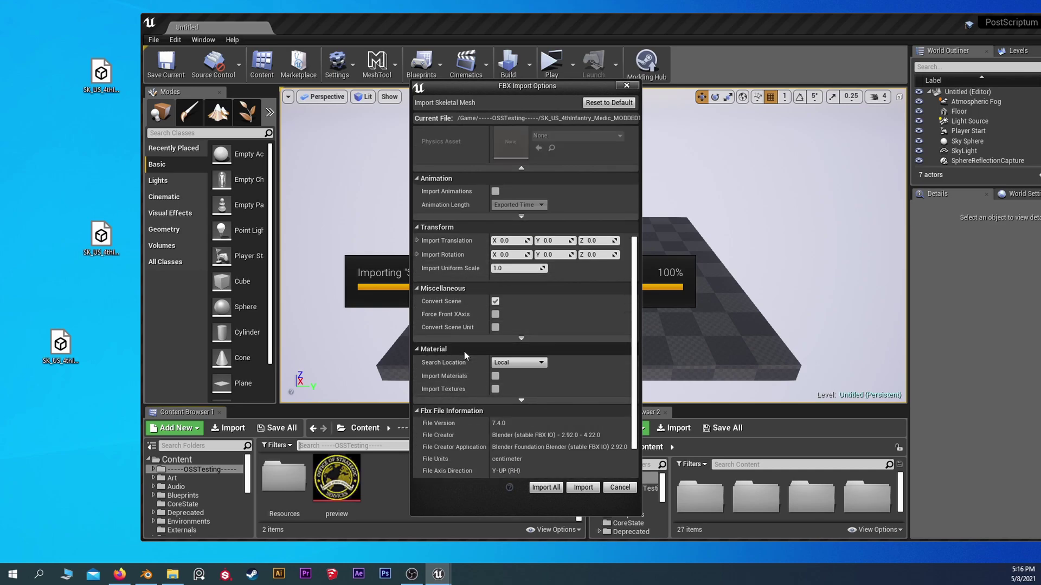
{"action": "scroll", "coordinate": [463, 330], "scroll_direction": "up", "scroll_amount": 3}
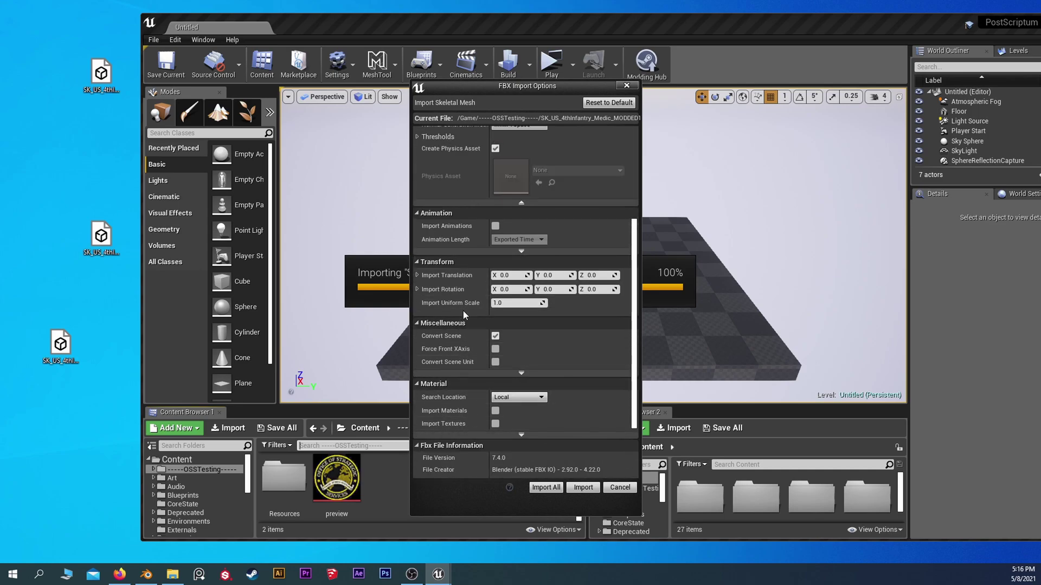
{"action": "left_click", "coordinate": [495, 411]}
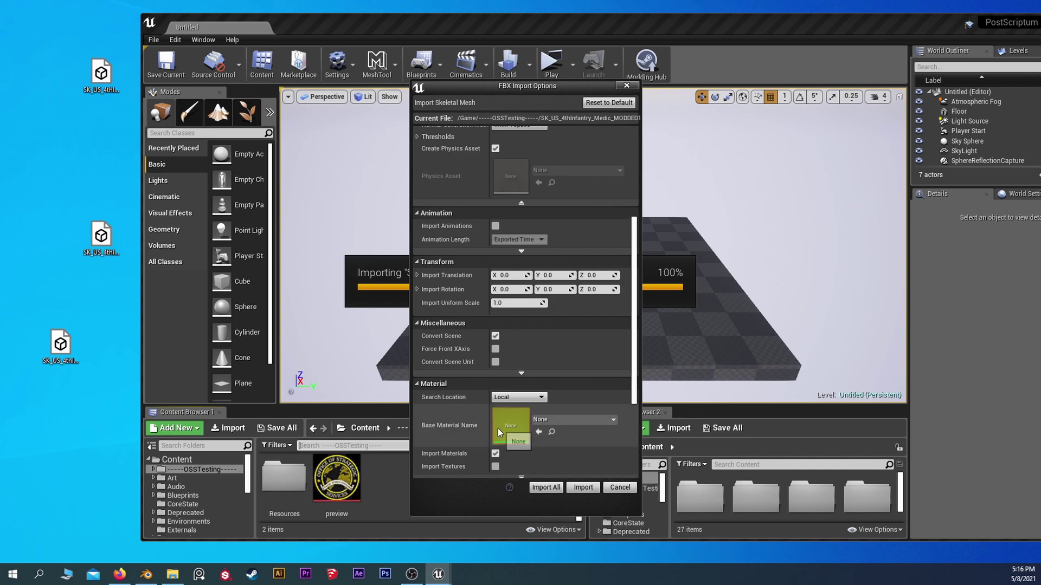
{"action": "scroll", "coordinate": [498, 404], "scroll_direction": "down", "scroll_amount": 3}
{"action": "left_click", "coordinate": [495, 396]}
{"action": "scroll", "coordinate": [482, 374], "scroll_direction": "down", "scroll_amount": 2}
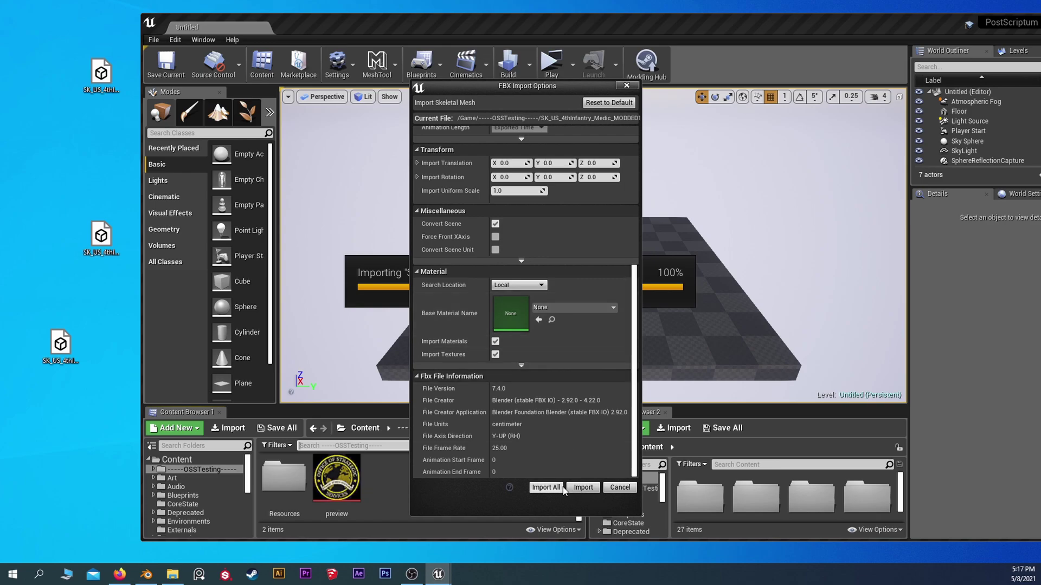
{"action": "left_click", "coordinate": [580, 488]}
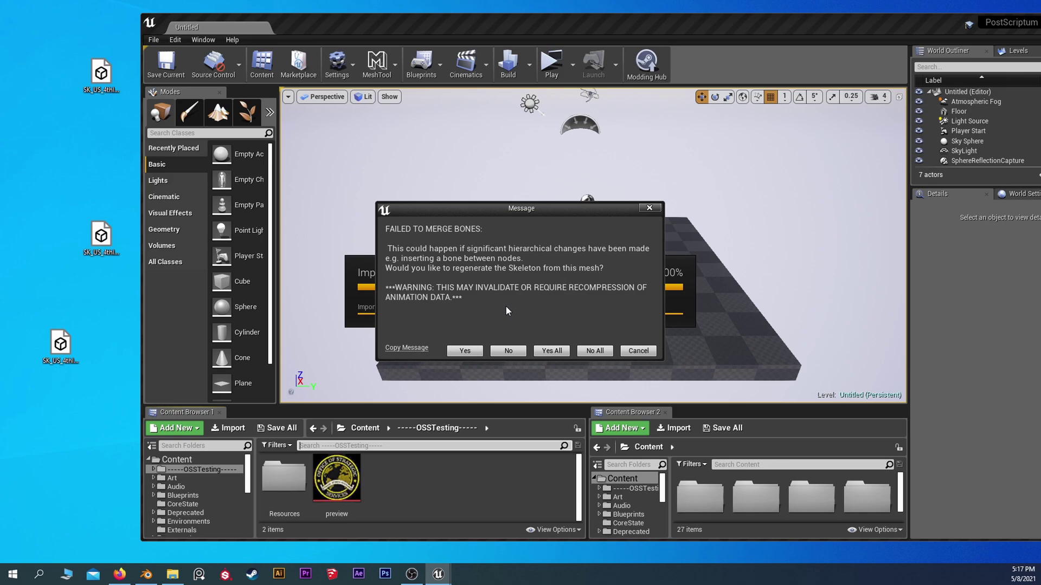
Decline skeleton regeneration, acknowledge the failed import, and close the Message Log
{"action": "left_click_drag", "start_coordinate": [519, 211], "coordinate": [547, 199]}
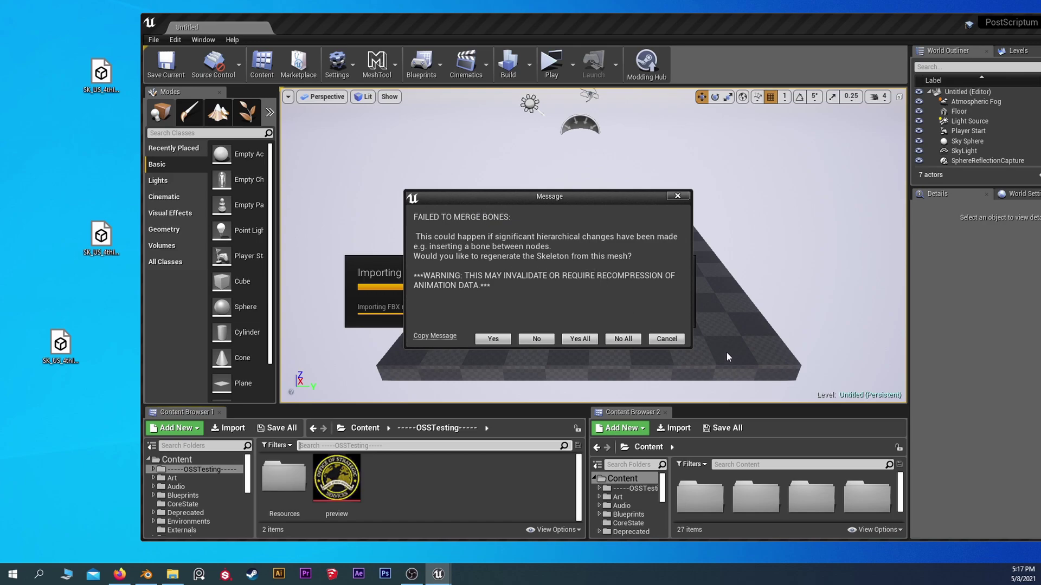
{"action": "left_click", "coordinate": [658, 339]}
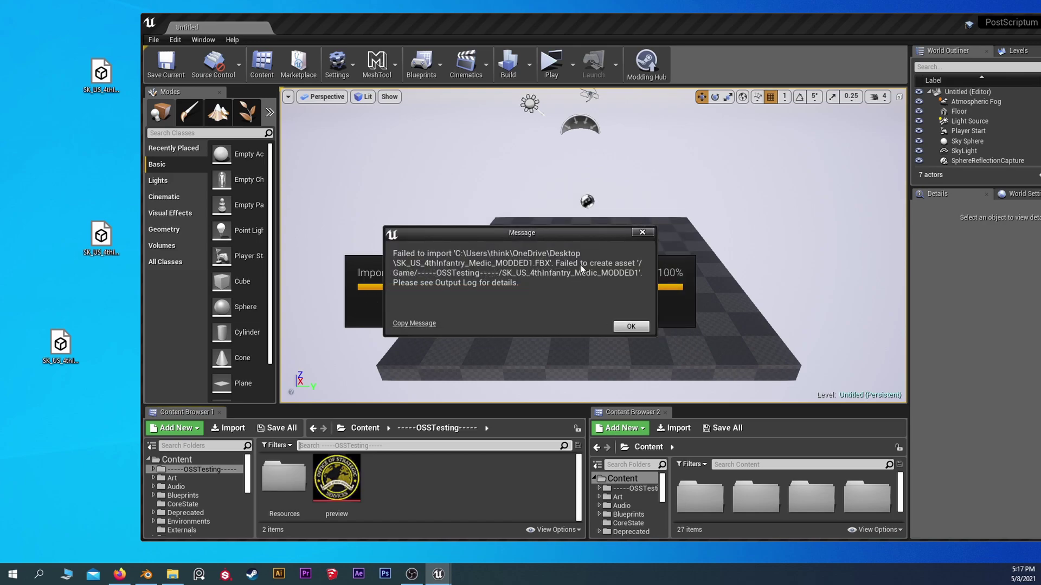
{"action": "left_click", "coordinate": [632, 326]}
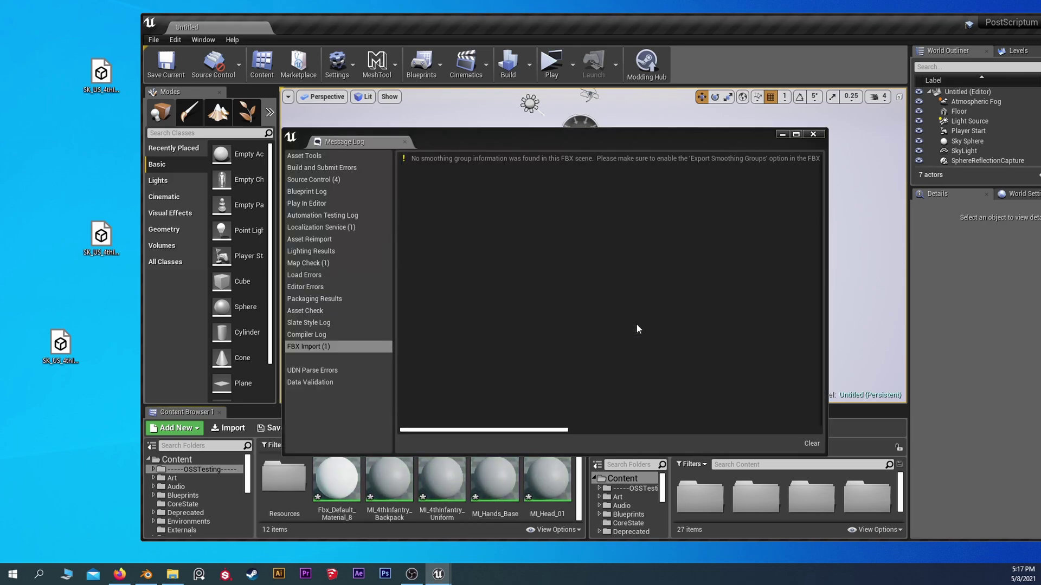
{"action": "left_click", "coordinate": [814, 133]}
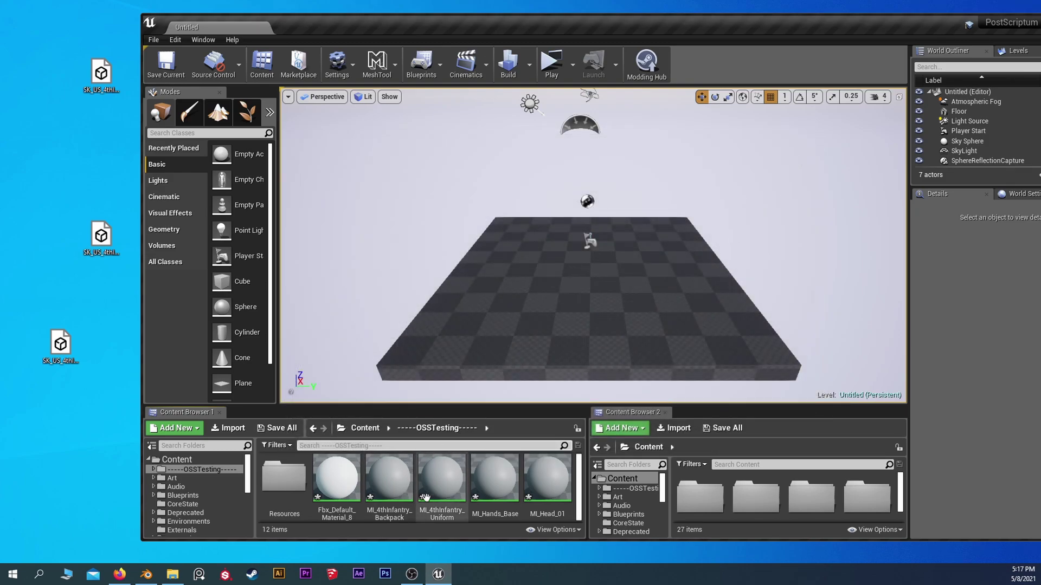
Select the MI_US_Insignias material in the OSSTesting folder
{"action": "scroll", "coordinate": [426, 497], "scroll_direction": "down", "scroll_amount": 2}
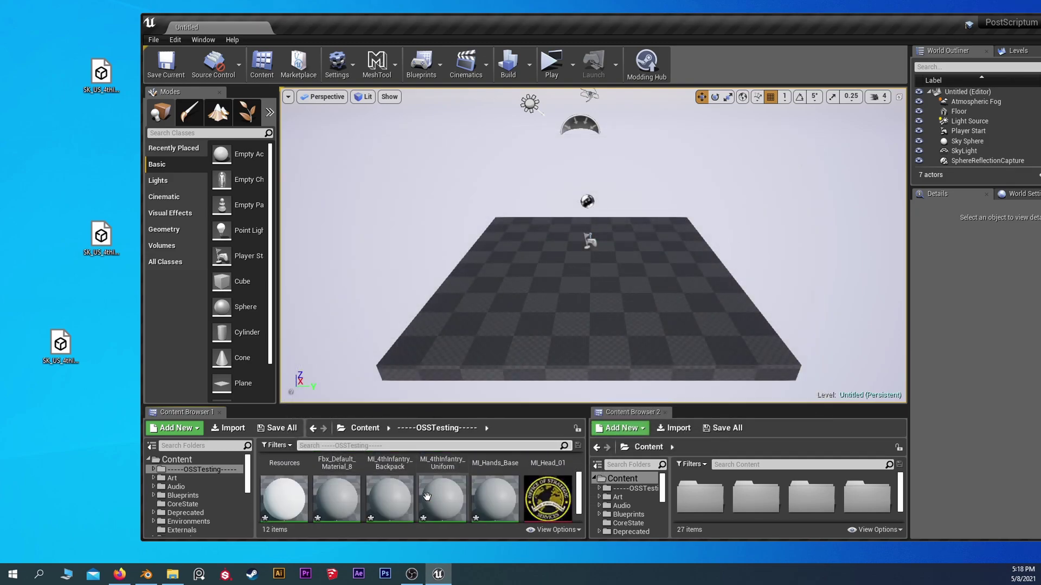
{"action": "scroll", "coordinate": [380, 493], "scroll_direction": "up", "scroll_amount": 2}
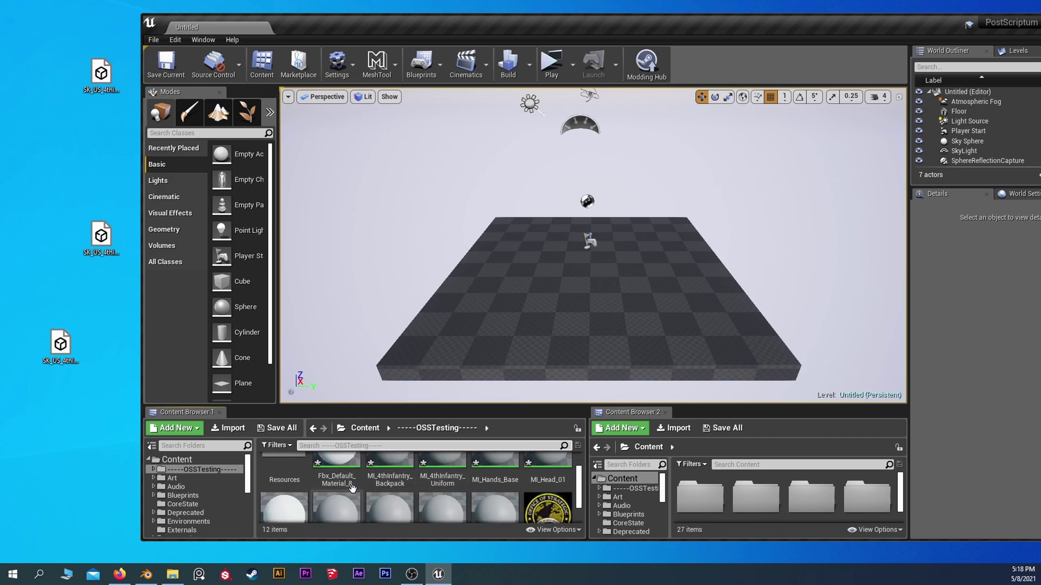
{"action": "scroll", "coordinate": [350, 485], "scroll_direction": "down", "scroll_amount": 2}
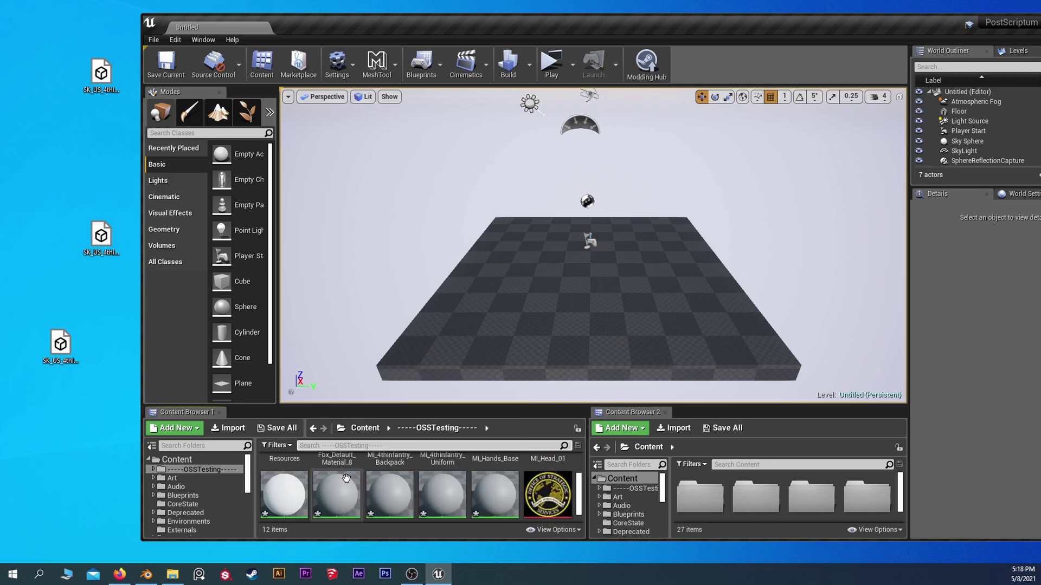
{"action": "scroll", "coordinate": [345, 482], "scroll_direction": "up", "scroll_amount": 1}
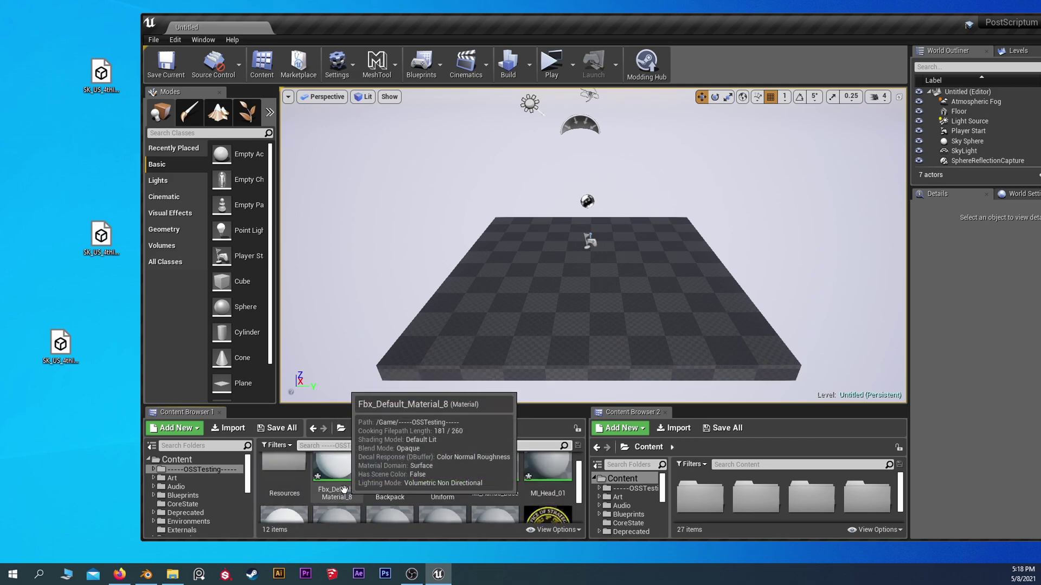
{"action": "scroll", "coordinate": [345, 487], "scroll_direction": "down", "scroll_amount": 1}
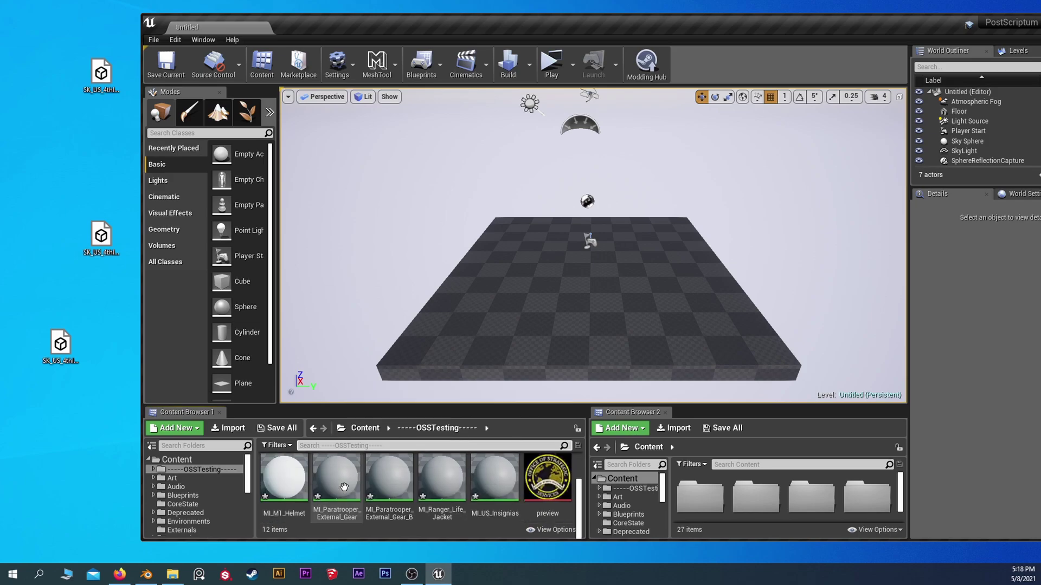
{"action": "left_click", "coordinate": [479, 484]}
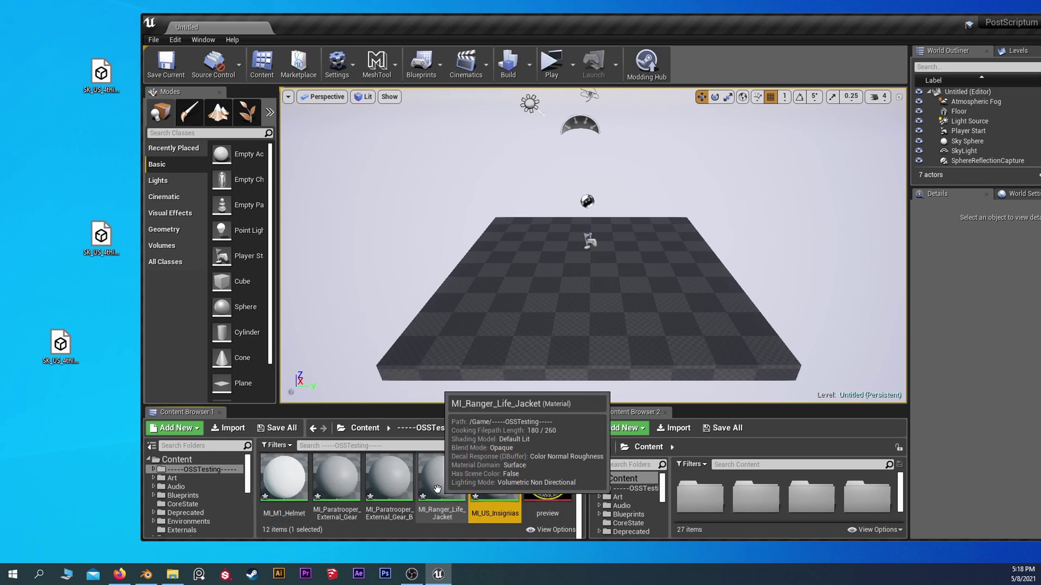
Extend the selection to all ten imported materials and delete them despite remaining references
{"action": "scroll", "coordinate": [434, 488], "scroll_direction": "up", "scroll_amount": 1}
{"action": "scroll", "coordinate": [422, 485], "scroll_direction": "down", "scroll_amount": 1}
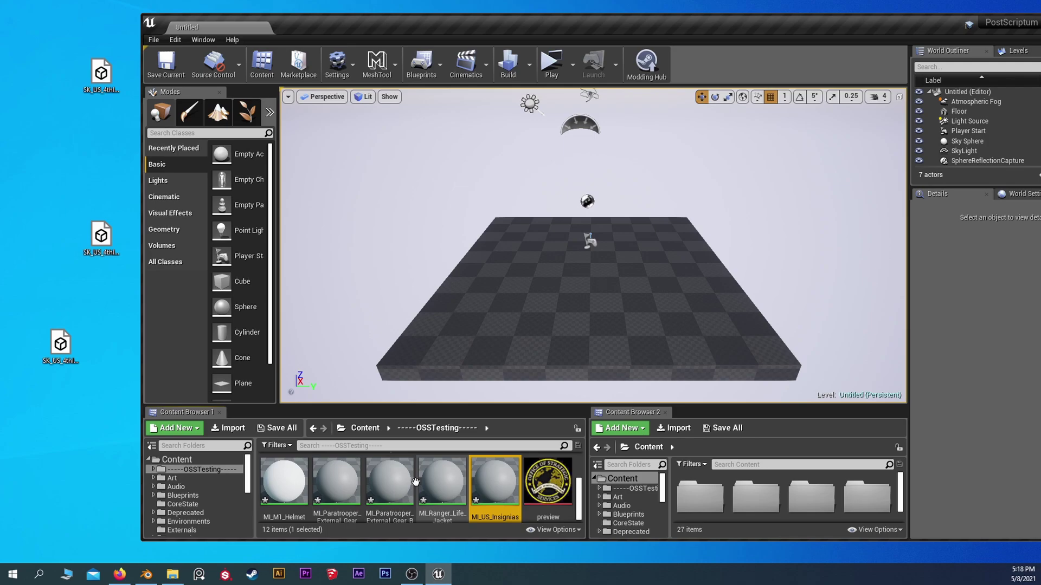
{"action": "scroll", "coordinate": [414, 481], "scroll_direction": "up", "scroll_amount": 1}
{"action": "scroll", "coordinate": [429, 488], "scroll_direction": "down", "scroll_amount": 1}
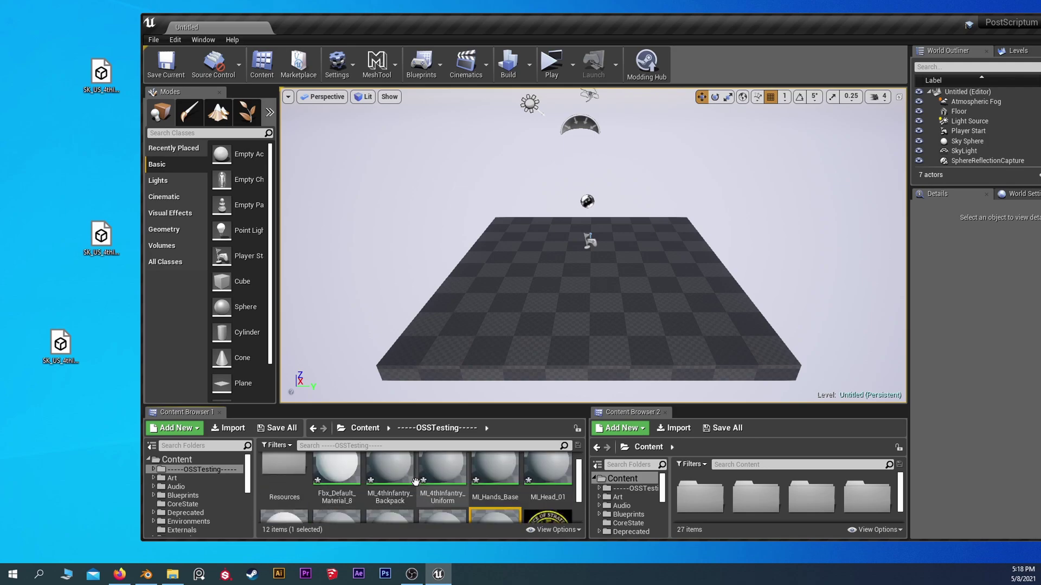
{"action": "scroll", "coordinate": [437, 496], "scroll_direction": "down", "scroll_amount": 1}
{"action": "scroll", "coordinate": [477, 485], "scroll_direction": "up", "scroll_amount": 2}
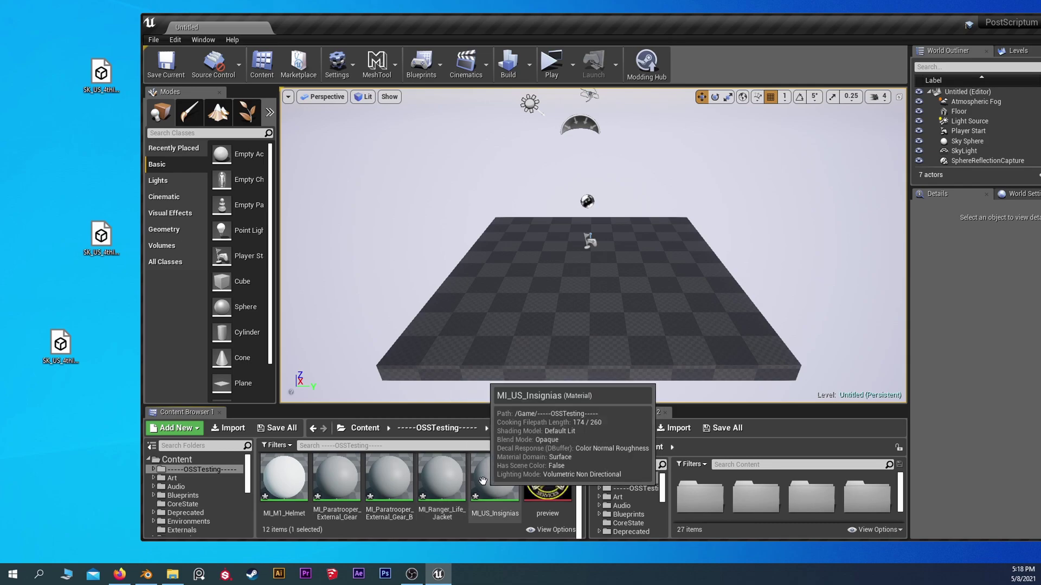
{"action": "scroll", "coordinate": [481, 481], "scroll_direction": "down", "scroll_amount": 1}
{"action": "left_click", "coordinate": [488, 498], "text": "shift"}
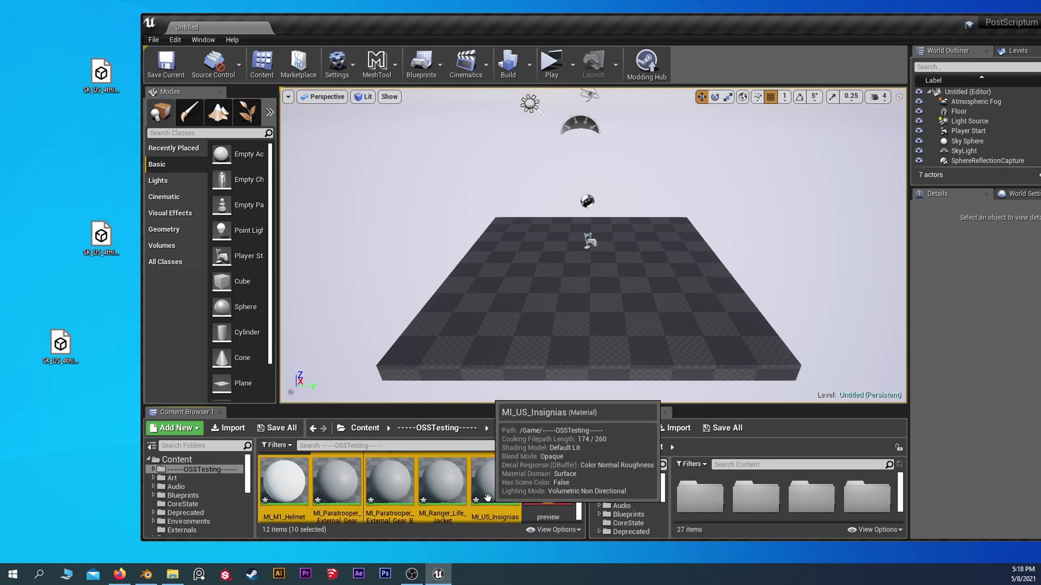
{"action": "key", "text": "Delete"}
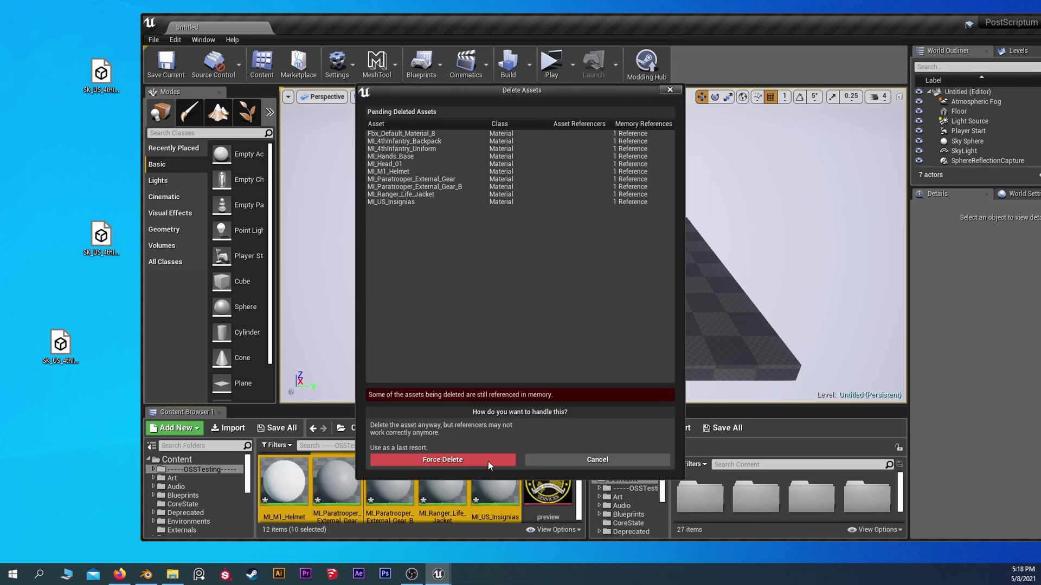
{"action": "left_click", "coordinate": [488, 460]}
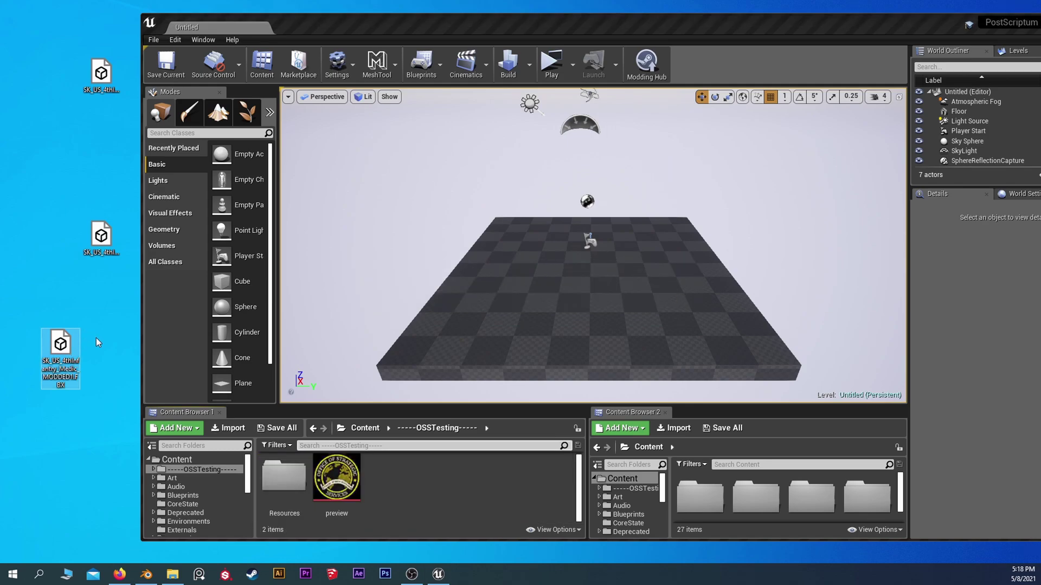
Import the modded Medic FBX on TEST_US_Soldier_Skeleton_V3 without creating a physics asset
{"action": "left_click_drag", "start_coordinate": [101, 238], "coordinate": [441, 483]}
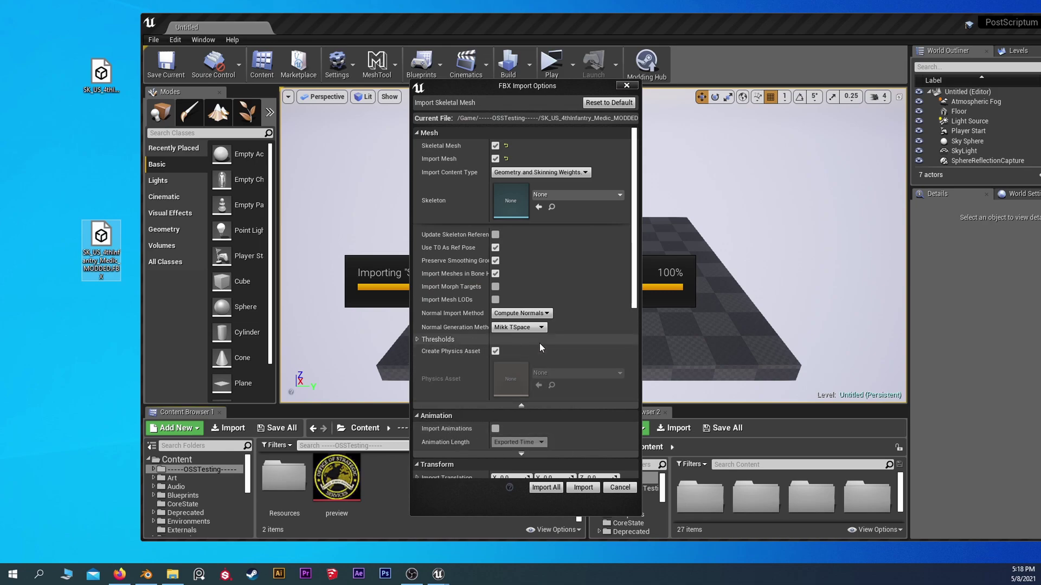
{"action": "left_click", "coordinate": [545, 197]}
{"action": "type", "text": "test"}
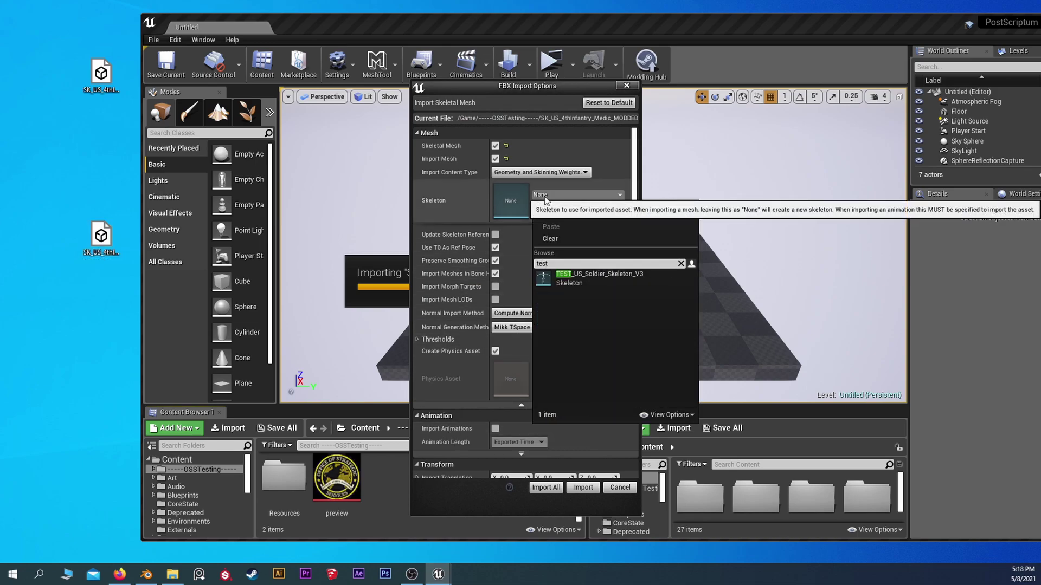
{"action": "left_click", "coordinate": [616, 278]}
{"action": "scroll", "coordinate": [613, 277], "scroll_direction": "down", "scroll_amount": 3}
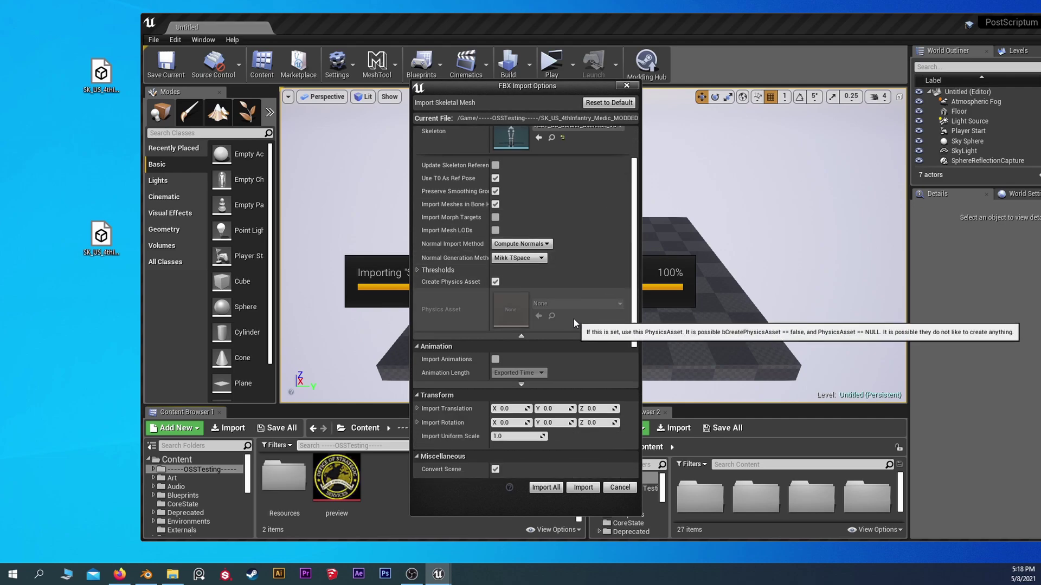
{"action": "left_click", "coordinate": [494, 283]}
Use TEST_US_Soldier_Skeleton_V3_Physics, skip materials and textures, and run the import
{"action": "left_click", "coordinate": [553, 304]}
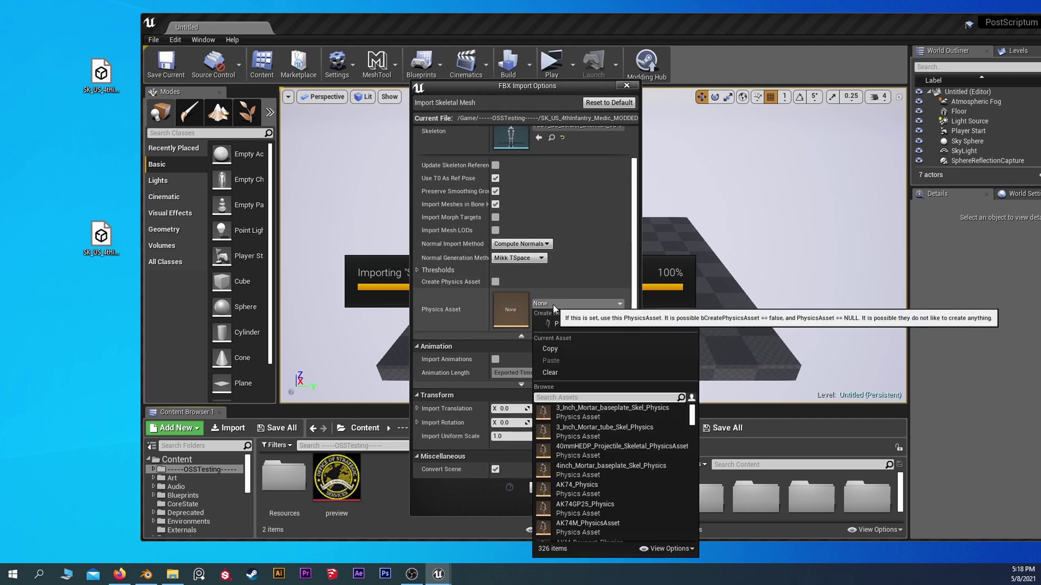
{"action": "type", "text": "test"}
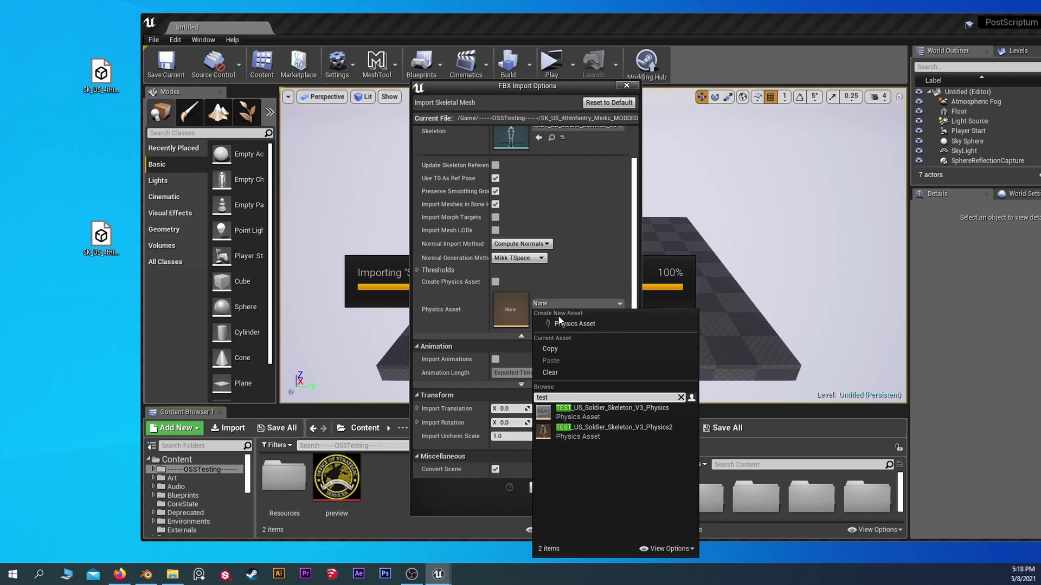
{"action": "left_click", "coordinate": [580, 417]}
{"action": "scroll", "coordinate": [556, 330], "scroll_direction": "down", "scroll_amount": 4}
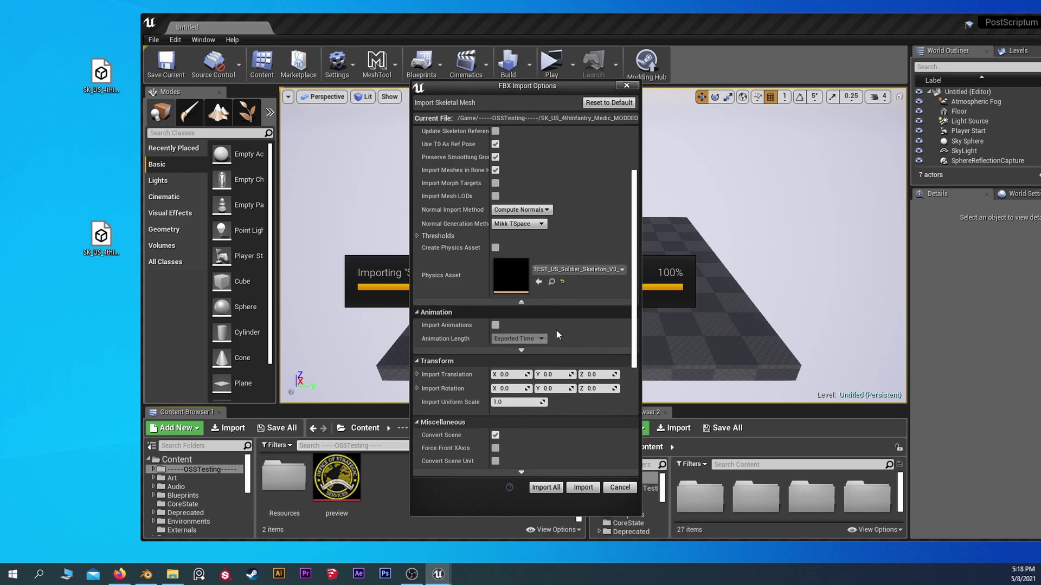
{"action": "scroll", "coordinate": [556, 331], "scroll_direction": "down", "scroll_amount": 3}
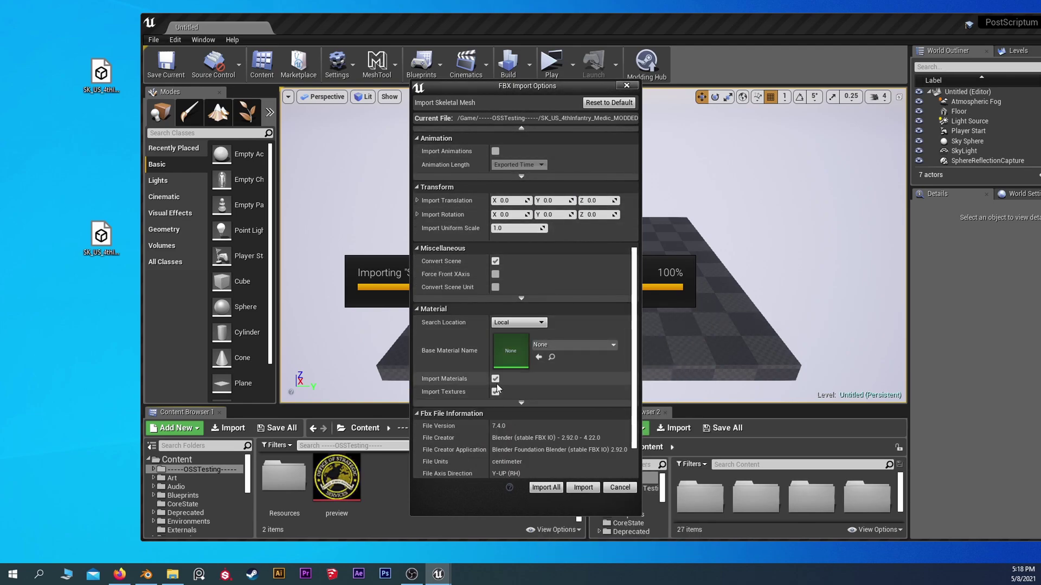
{"action": "left_click", "coordinate": [494, 380]}
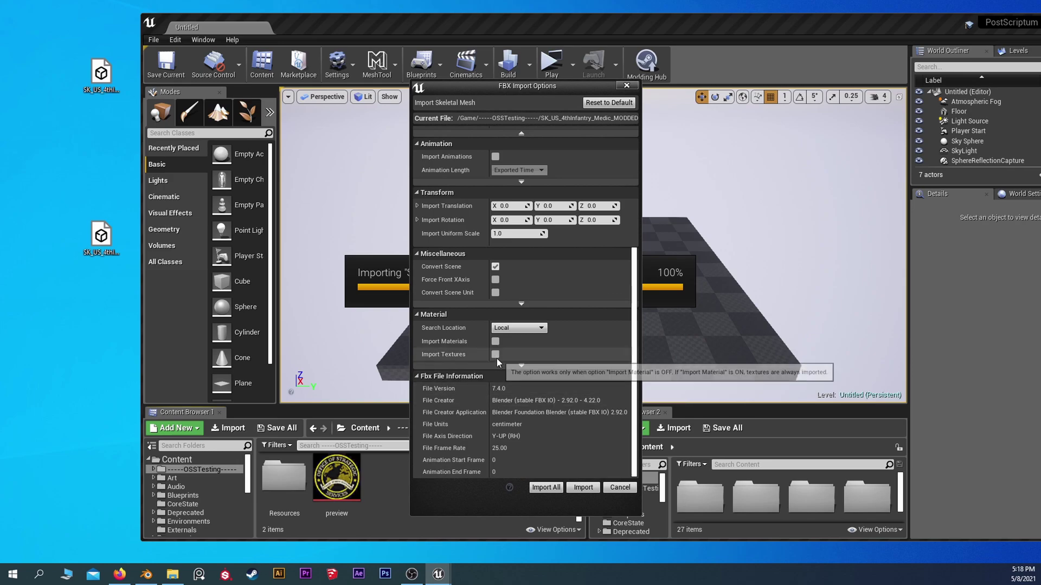
{"action": "scroll", "coordinate": [484, 378], "scroll_direction": "up", "scroll_amount": 2}
{"action": "scroll", "coordinate": [484, 378], "scroll_direction": "down", "scroll_amount": 2}
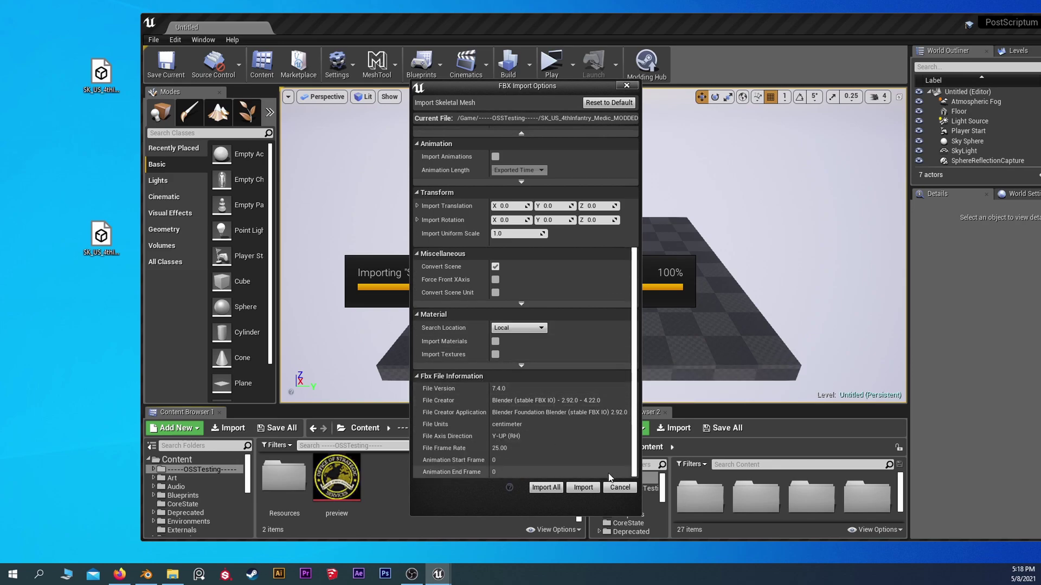
{"action": "left_click", "coordinate": [583, 488]}
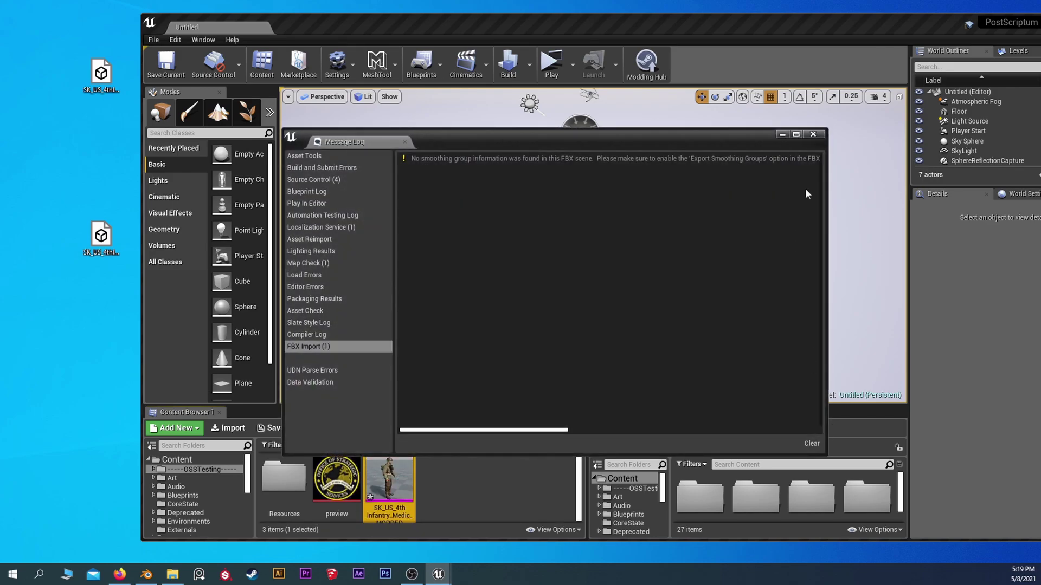
Preview SK_US_4thInfantry_Medic_MODDED's 10 textured material slots in the mesh editor
{"action": "left_click", "coordinate": [812, 134]}
{"action": "double_click", "coordinate": [390, 494]}
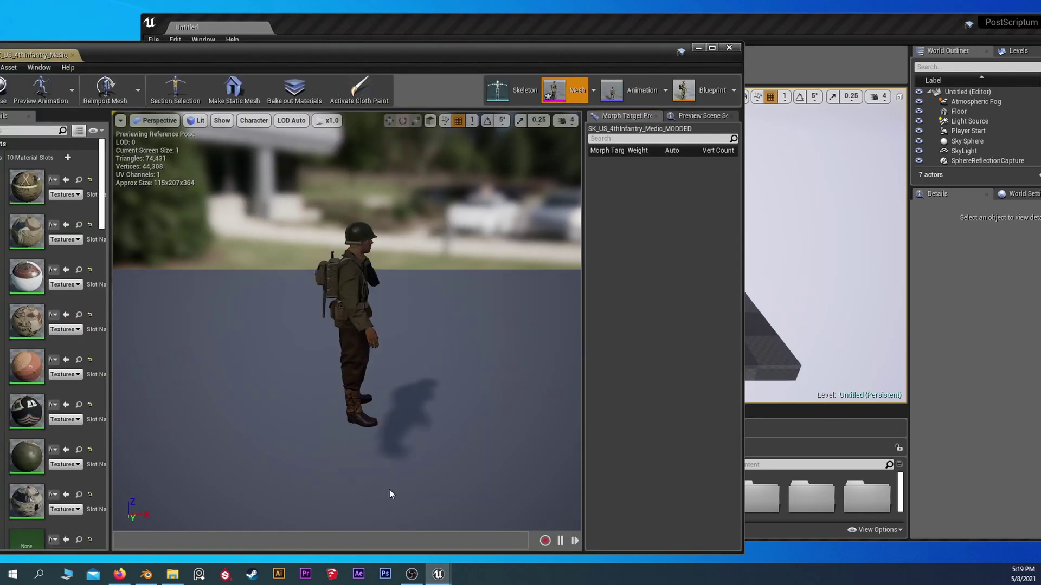
{"action": "left_click_drag", "start_coordinate": [517, 60], "coordinate": [725, 51]}
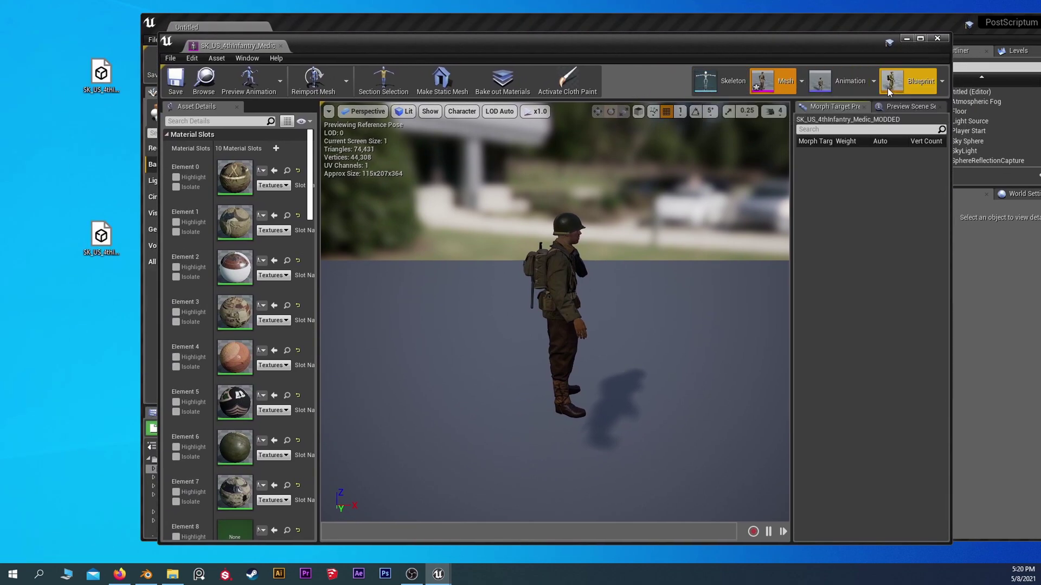
{"action": "left_click_drag", "start_coordinate": [675, 45], "coordinate": [650, 55]}
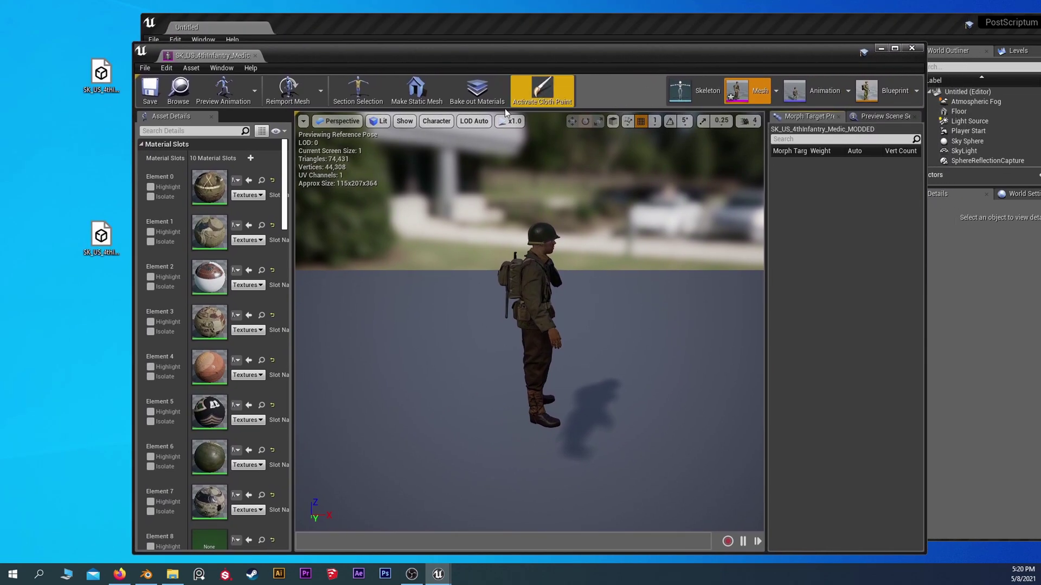
{"action": "scroll", "coordinate": [232, 412], "scroll_direction": "down", "scroll_amount": 5}
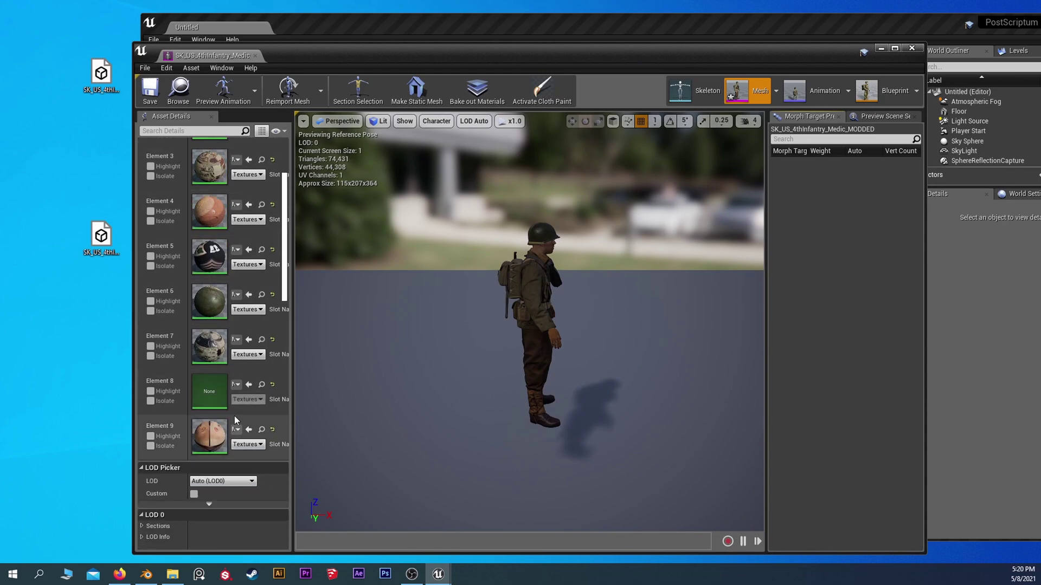
{"action": "scroll", "coordinate": [232, 412], "scroll_direction": "up", "scroll_amount": 3}
{"action": "scroll", "coordinate": [597, 219], "scroll_direction": "up", "scroll_amount": 2}
{"action": "left_click", "coordinate": [912, 48]}
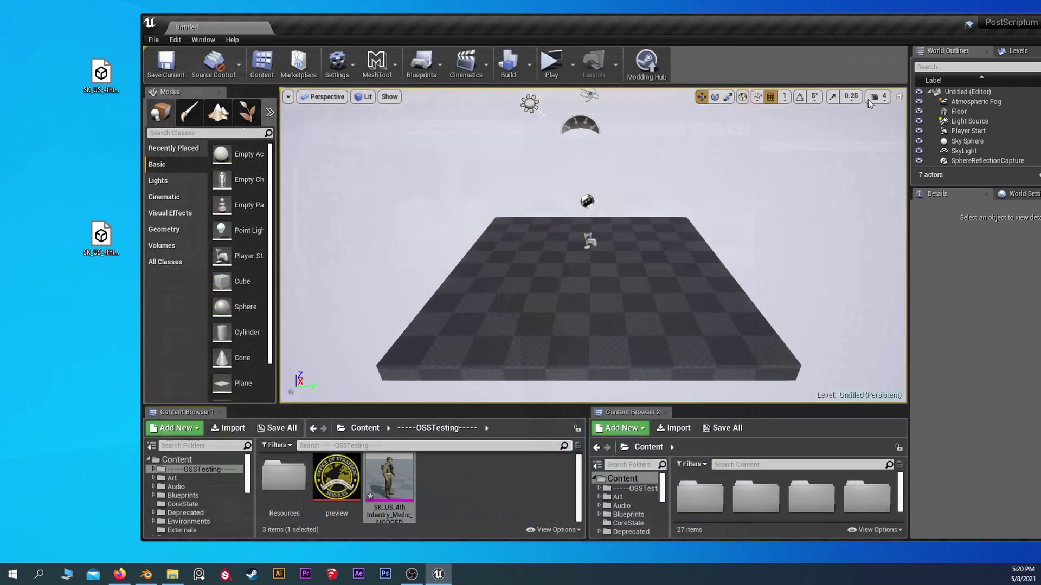
Focus the view on the placed Medic soldier and orbit around it
{"action": "left_click", "coordinate": [604, 295]}
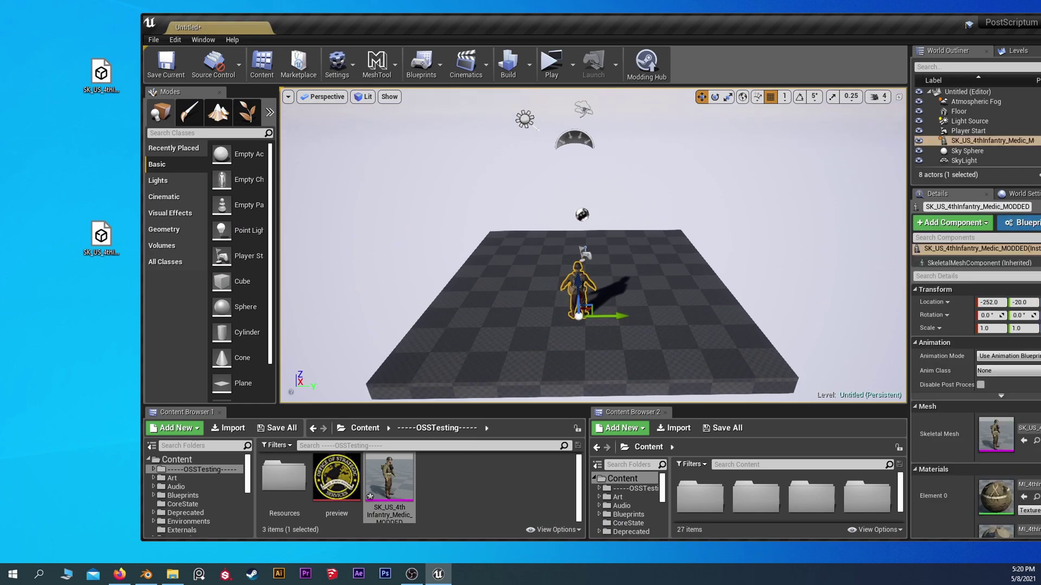
{"action": "key", "text": "f"}
{"action": "left_click_drag", "start_coordinate": [592, 244], "coordinate": [423, 263], "text": "alt"}
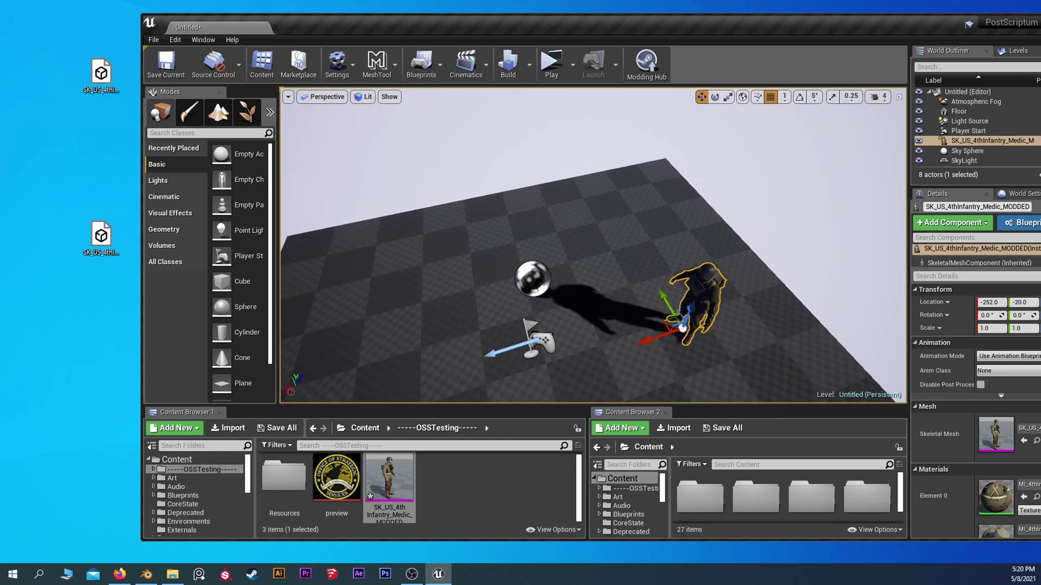
Quit Unreal Editor without saving the unsaved content
{"action": "left_click_drag", "start_coordinate": [924, 19], "coordinate": [808, 31]}
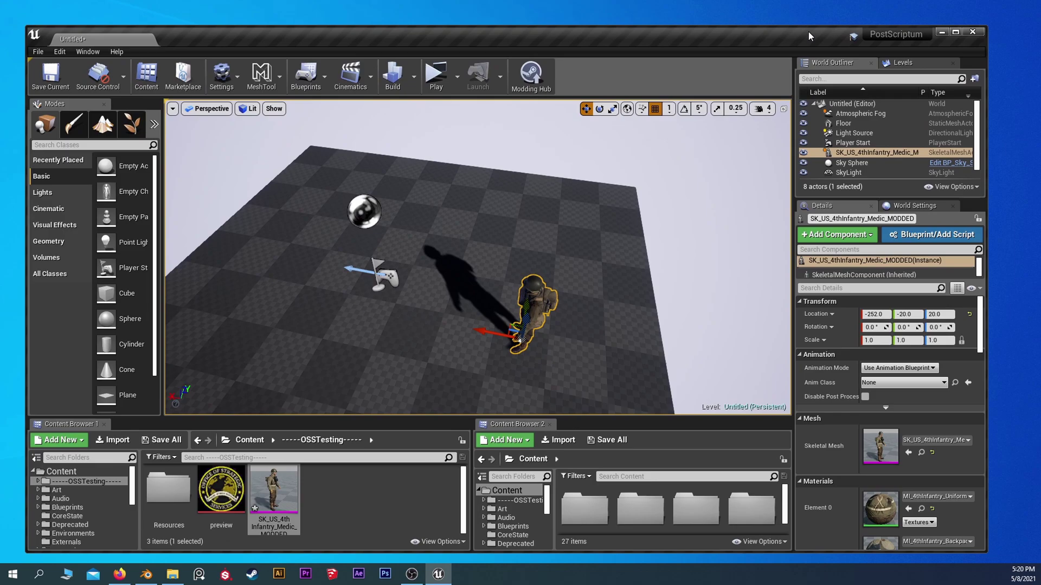
{"action": "left_click", "coordinate": [972, 31]}
{"action": "left_click", "coordinate": [618, 387]}
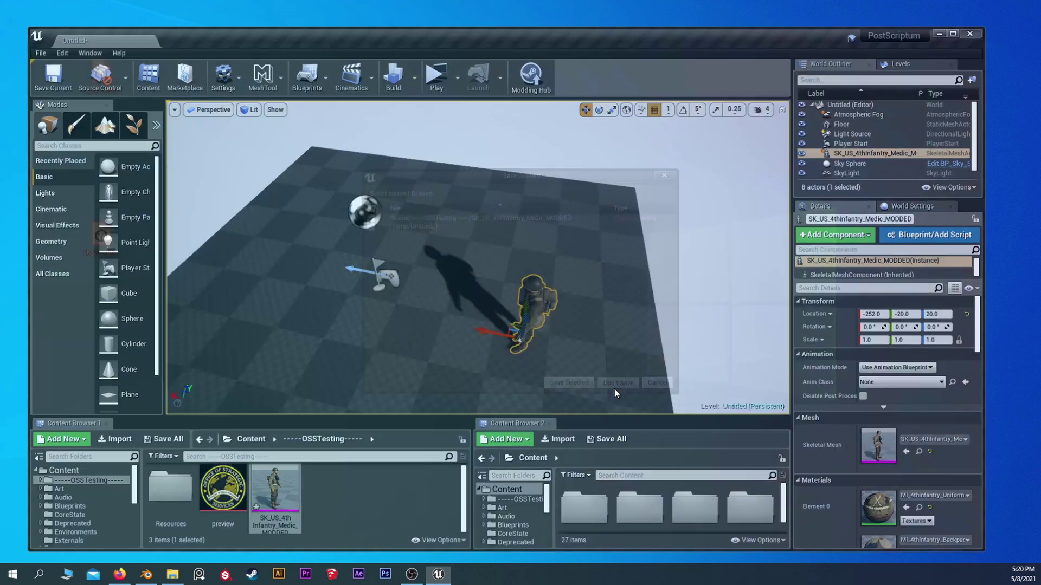